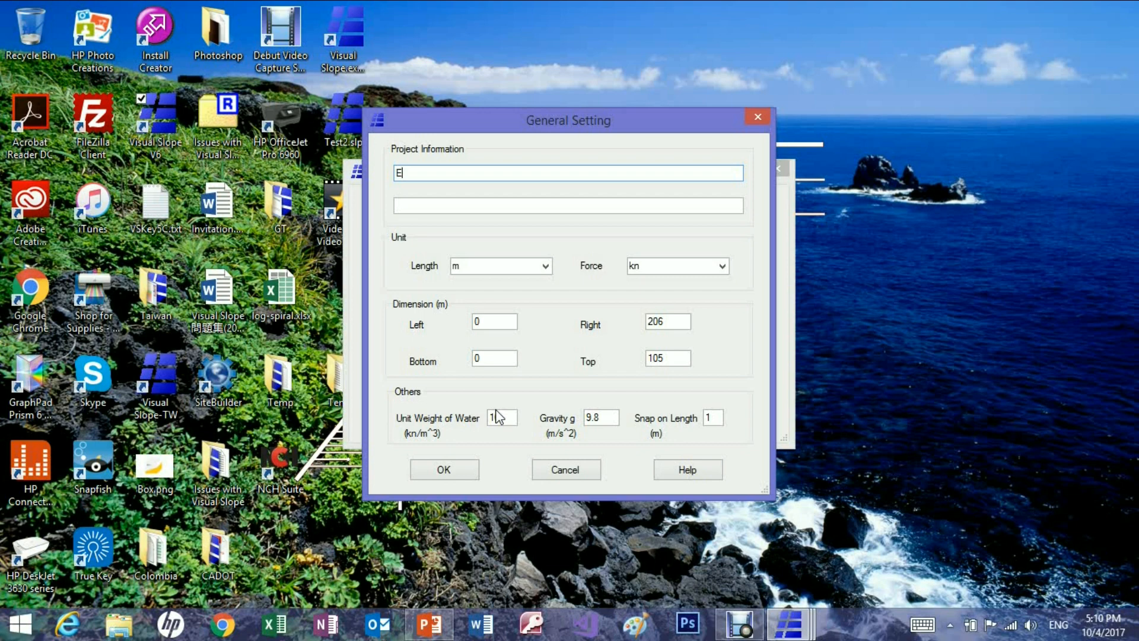
Title the project Example 1 and set its units to ft for length and lb for force.
type("ample 1")
left_click(545, 265)
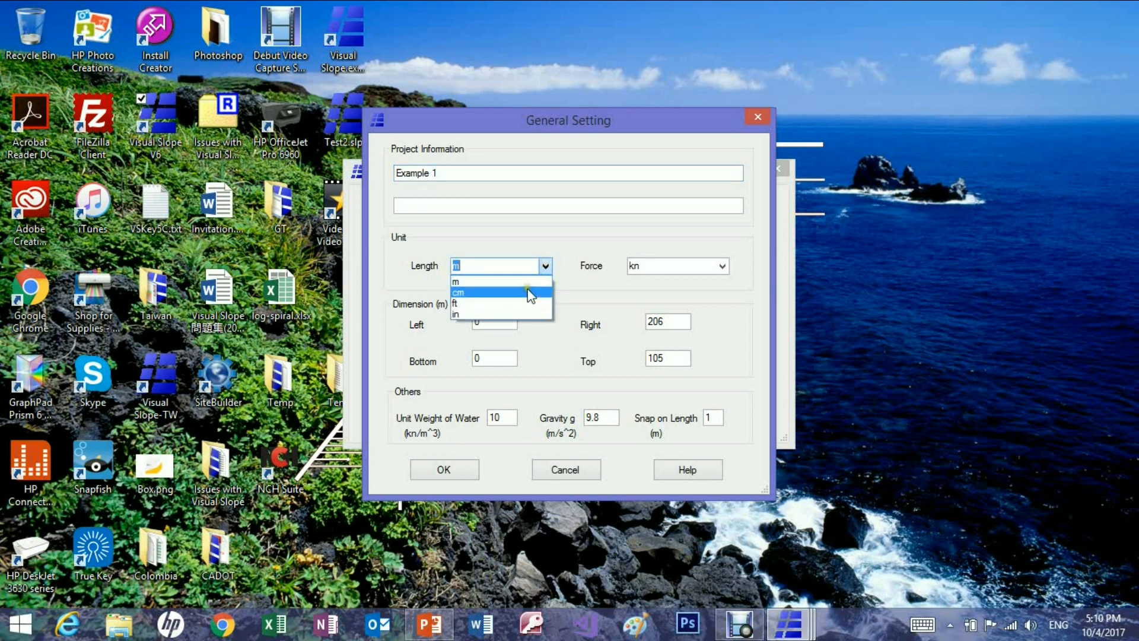
left_click(505, 304)
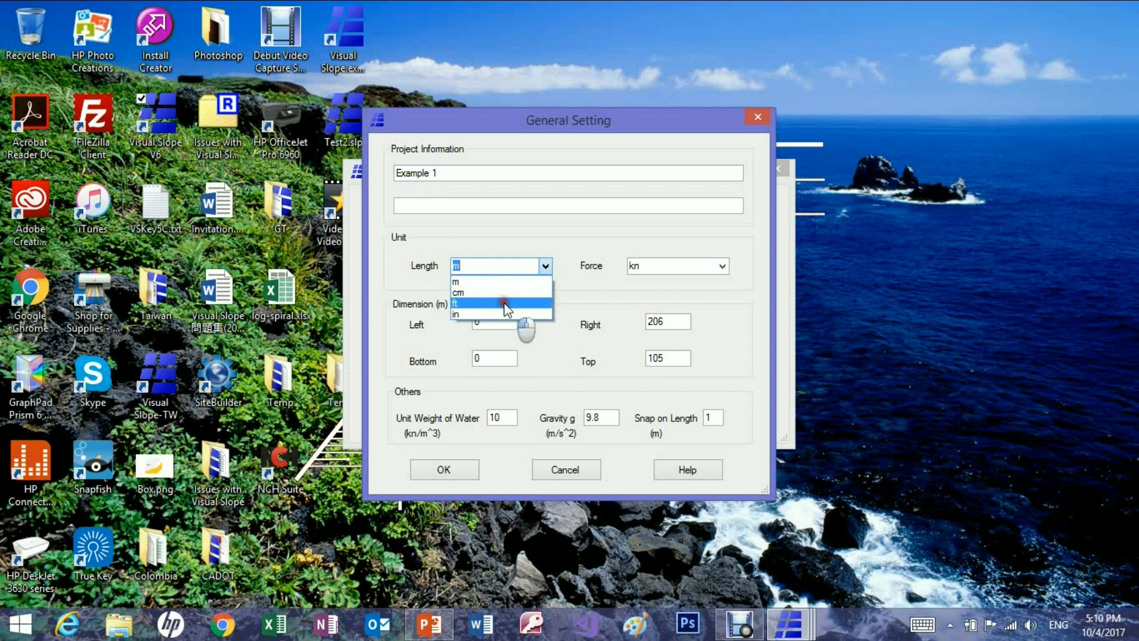
left_click(723, 266)
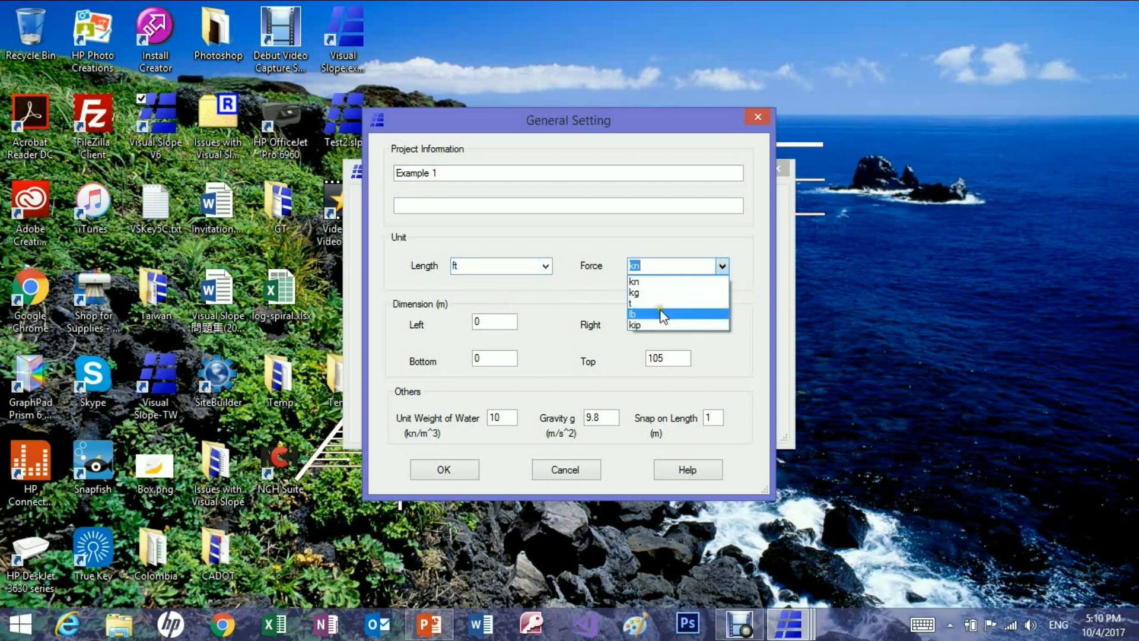
left_click(658, 314)
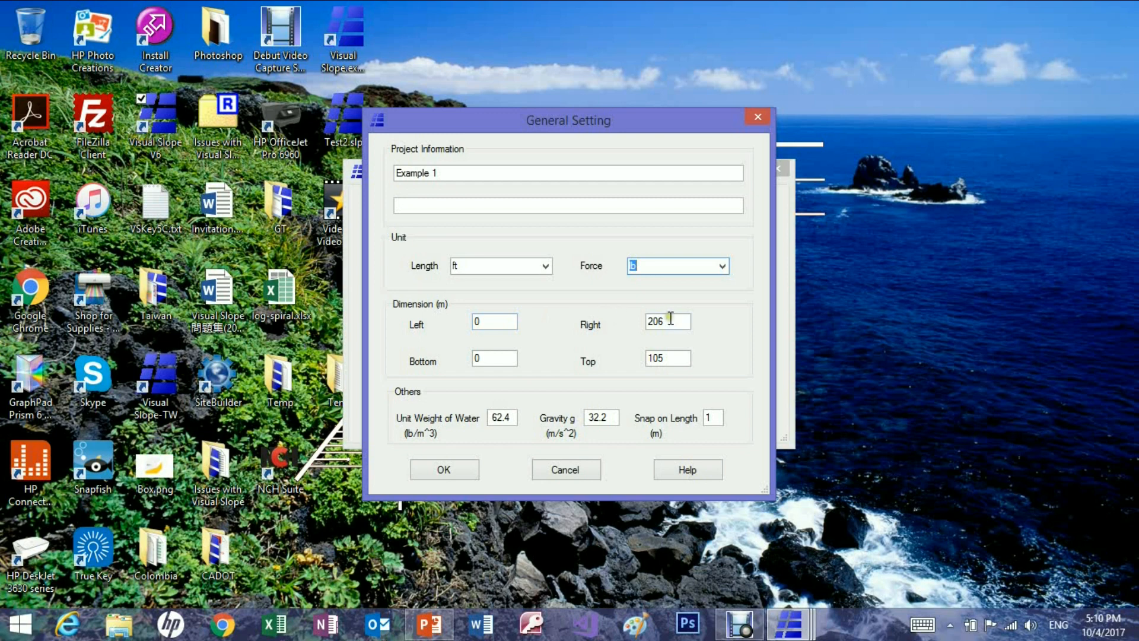
Set the model dimensions to 110 for right, 100 for bottom and 160 for top, and accept the general settings.
left_click_drag(668, 321, 645, 322)
type("110")
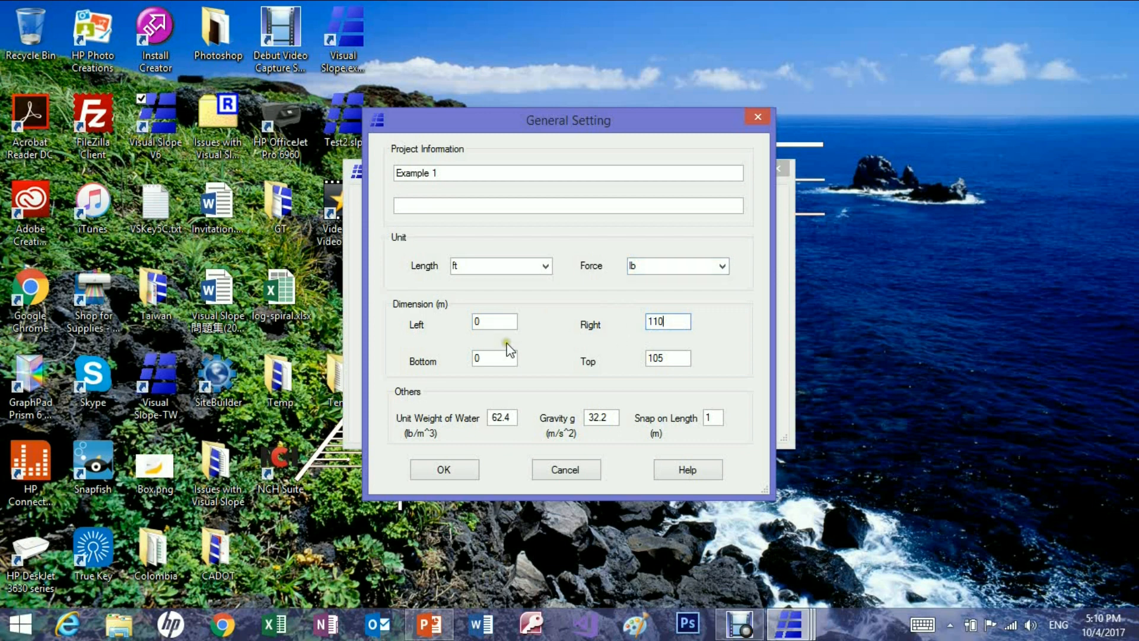
double_click(473, 363)
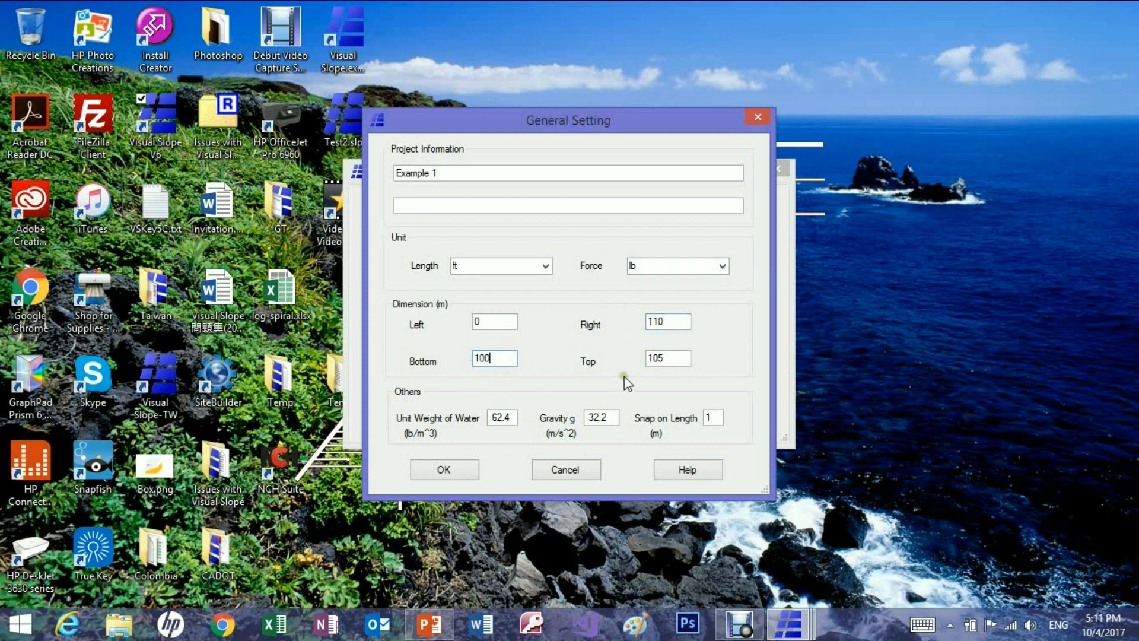
double_click(658, 360)
type("160")
left_click(444, 472)
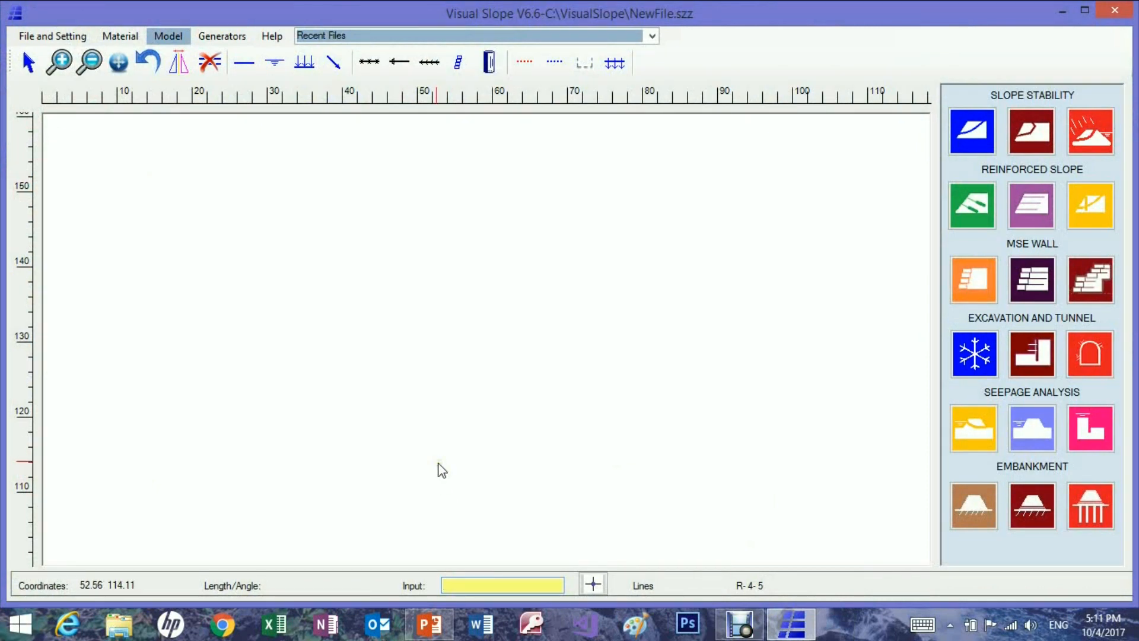
Create a new soil material in the current project and name it Hard Clay.
left_click(119, 38)
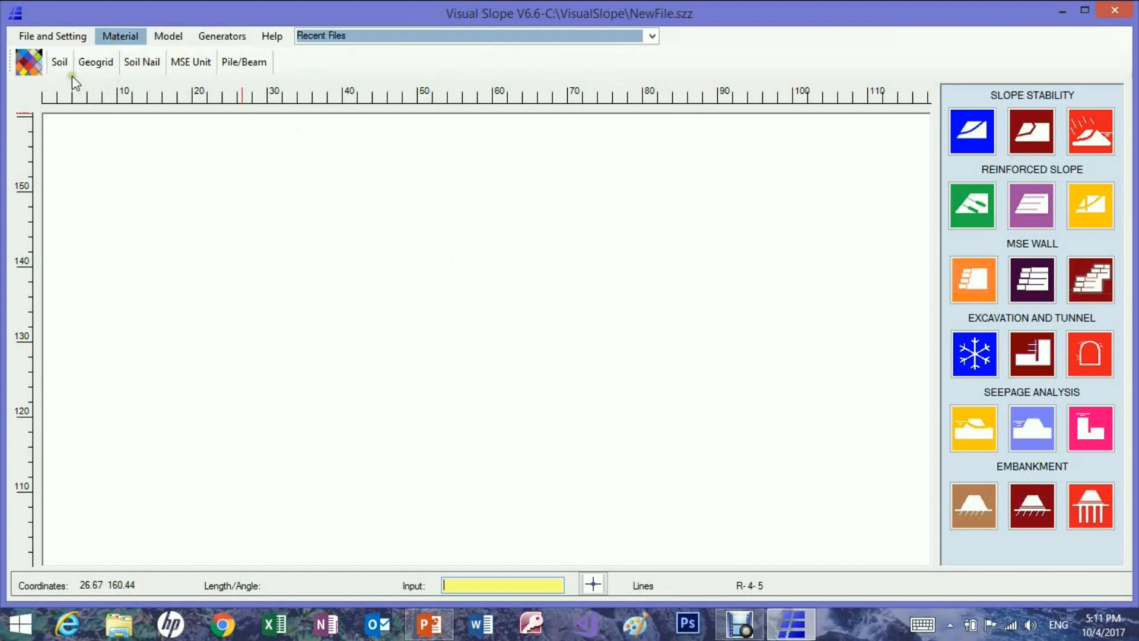
left_click(31, 67)
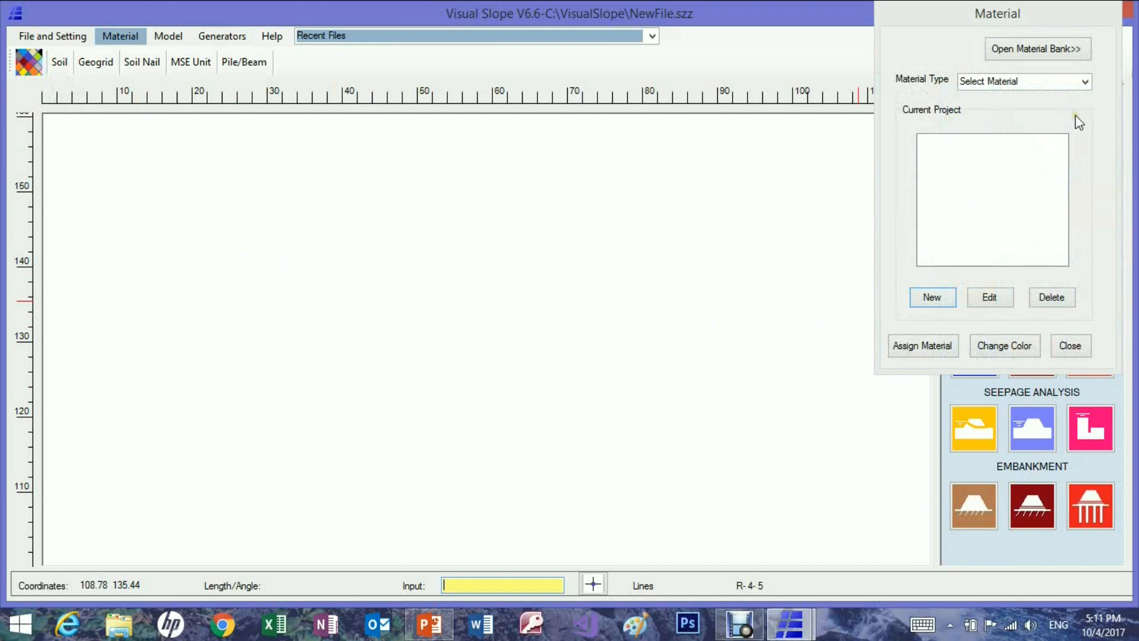
left_click(1085, 83)
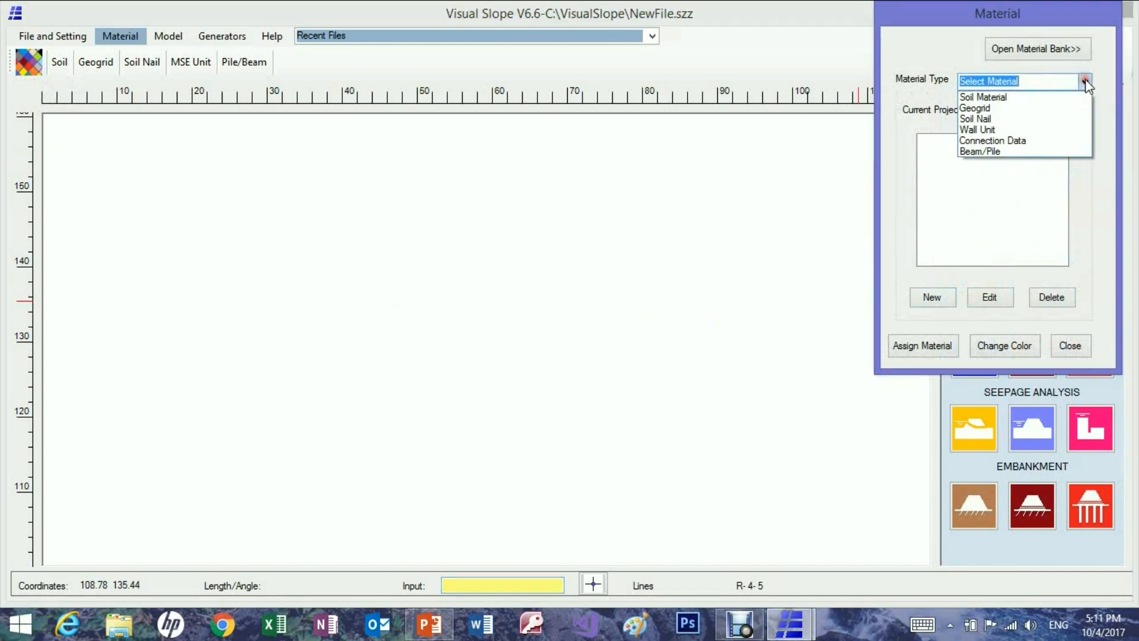
left_click(1032, 98)
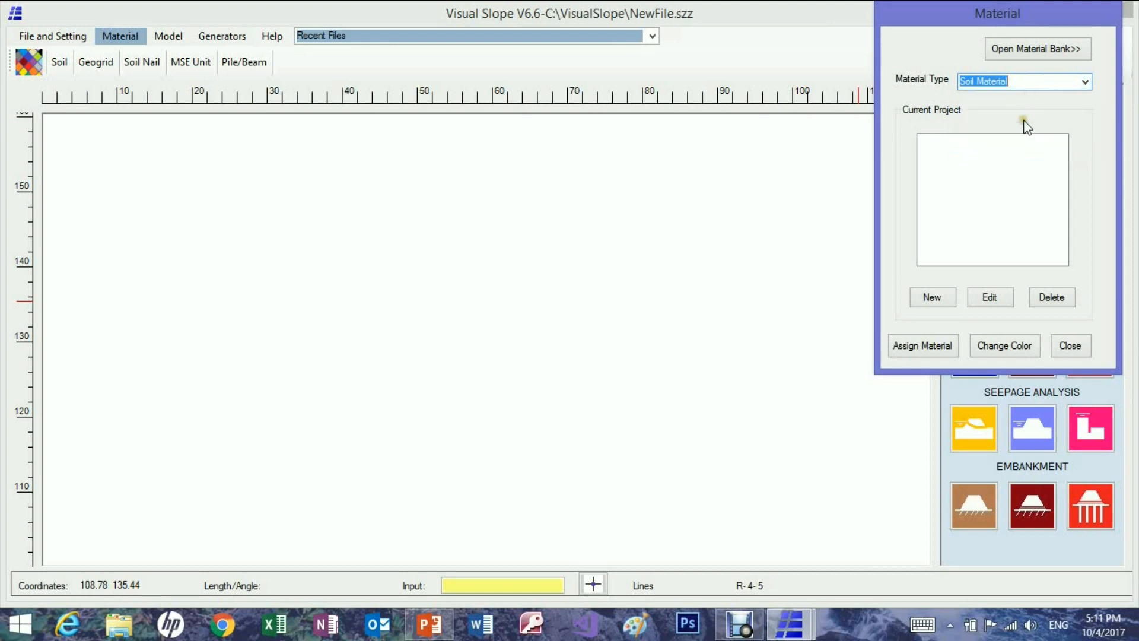
left_click(942, 301)
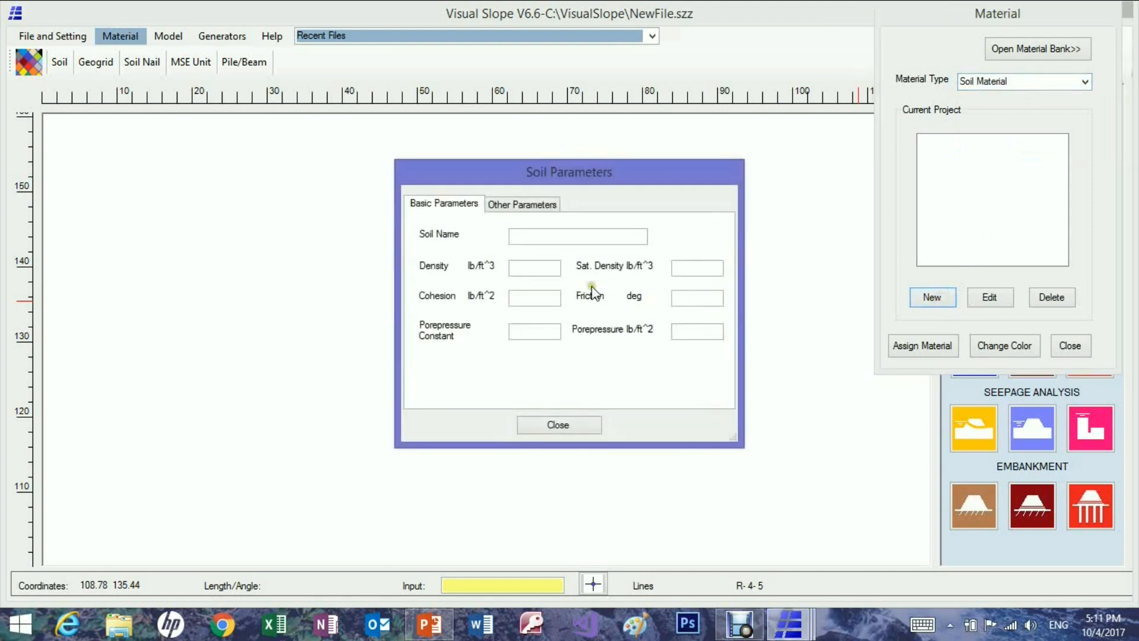
left_click(518, 237)
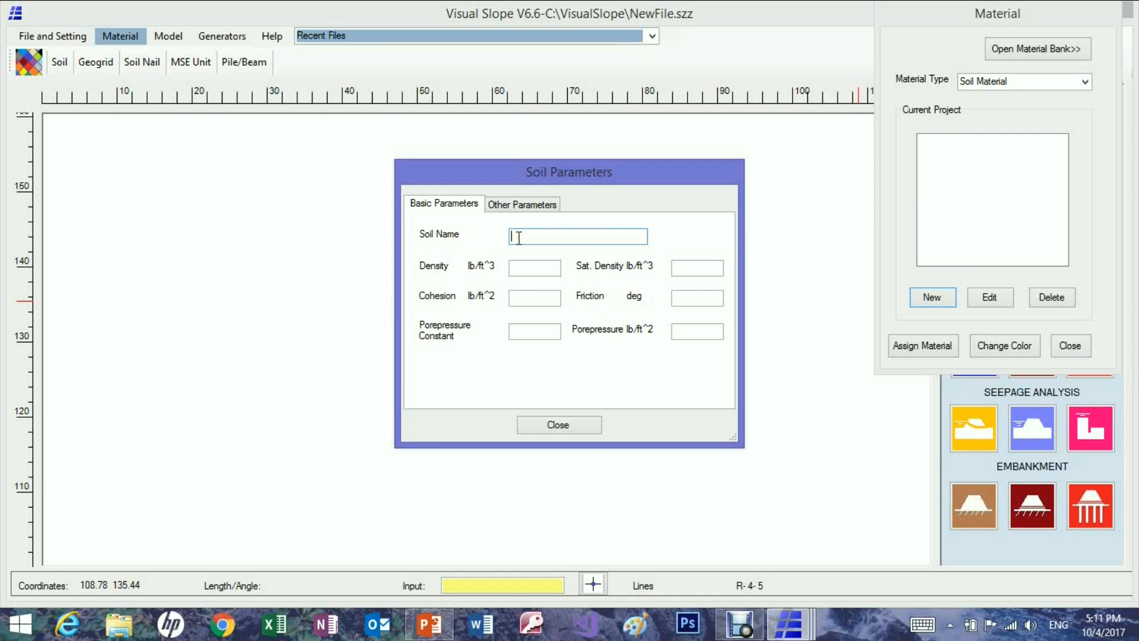
type("Hard Clay")
Set the Hard Clay's density to 115 lb/ft^3 and its saturated density to 120 lb/ft^3.
left_click(514, 268)
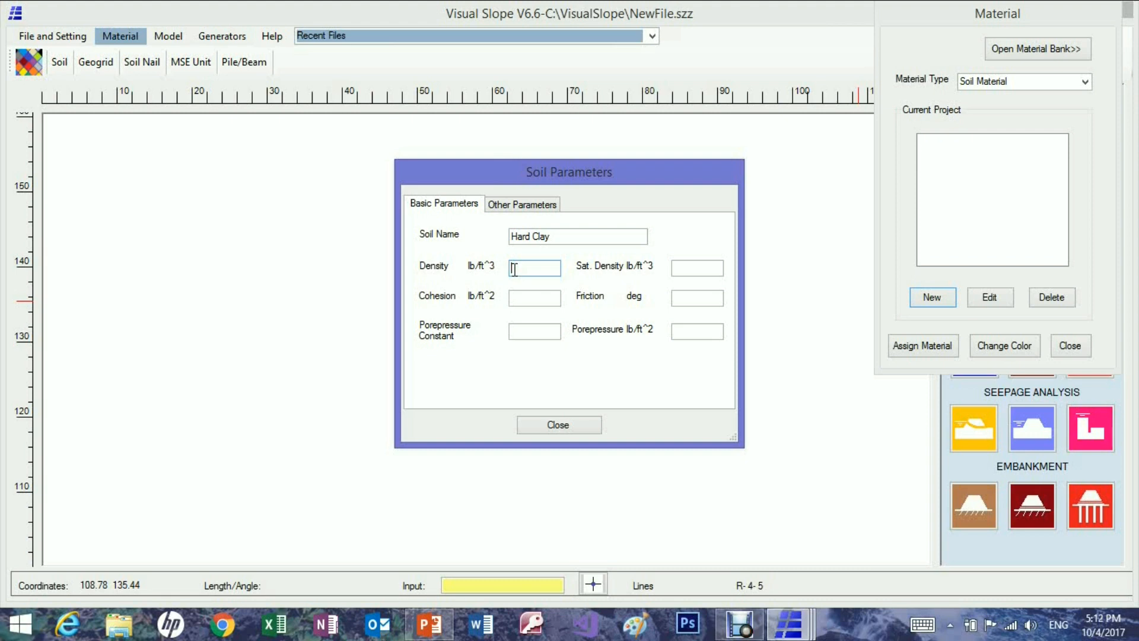
type("115")
left_click(683, 272)
type("120")
Set the Hard Clay's cohesion to 300 lb/ft^2 and finish its definition, leaving the settlement, seepage, shoring and tunnel parameters blank.
left_click(542, 299)
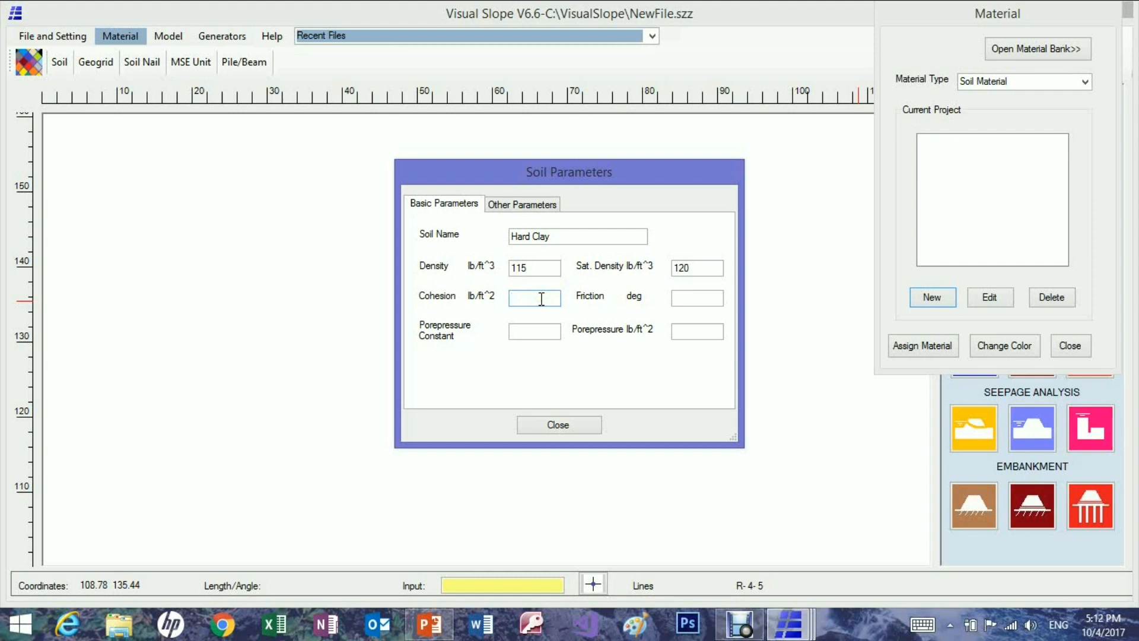
type("300")
left_click(683, 302)
left_click(529, 208)
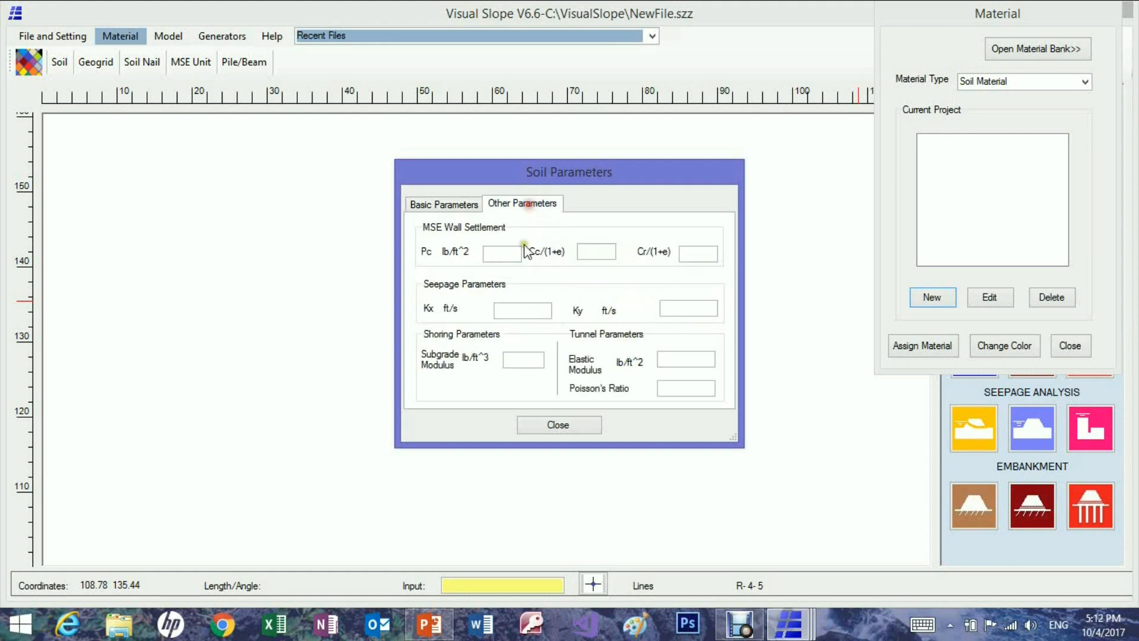
left_click(556, 425)
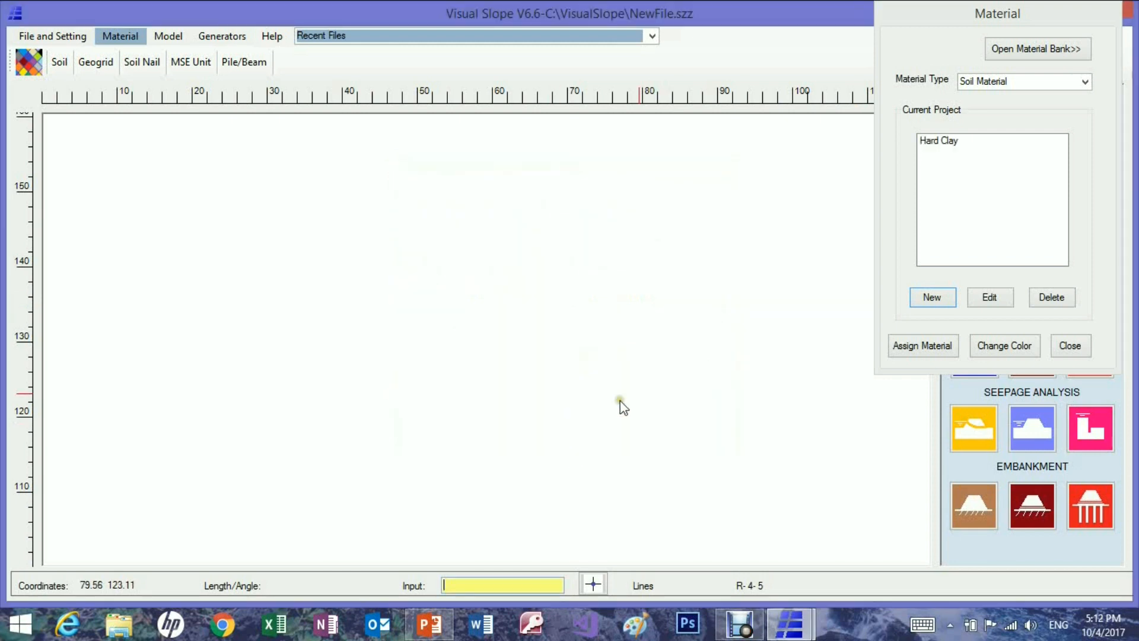
Copy the project's Hard Clay soil into the material bank.
left_click(948, 142)
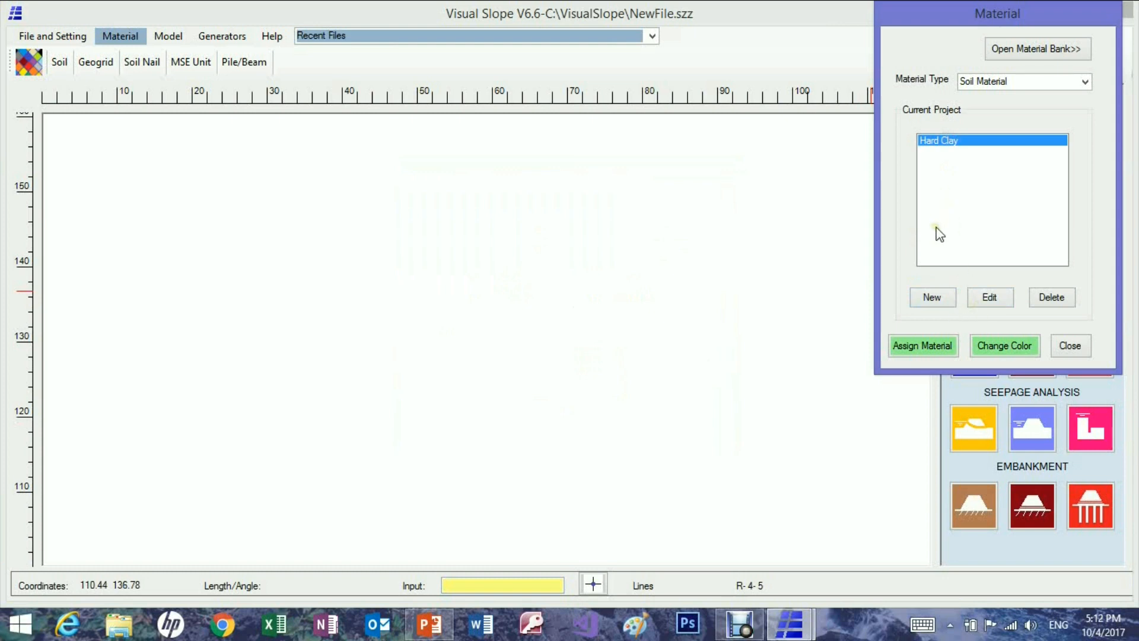
left_click(1022, 49)
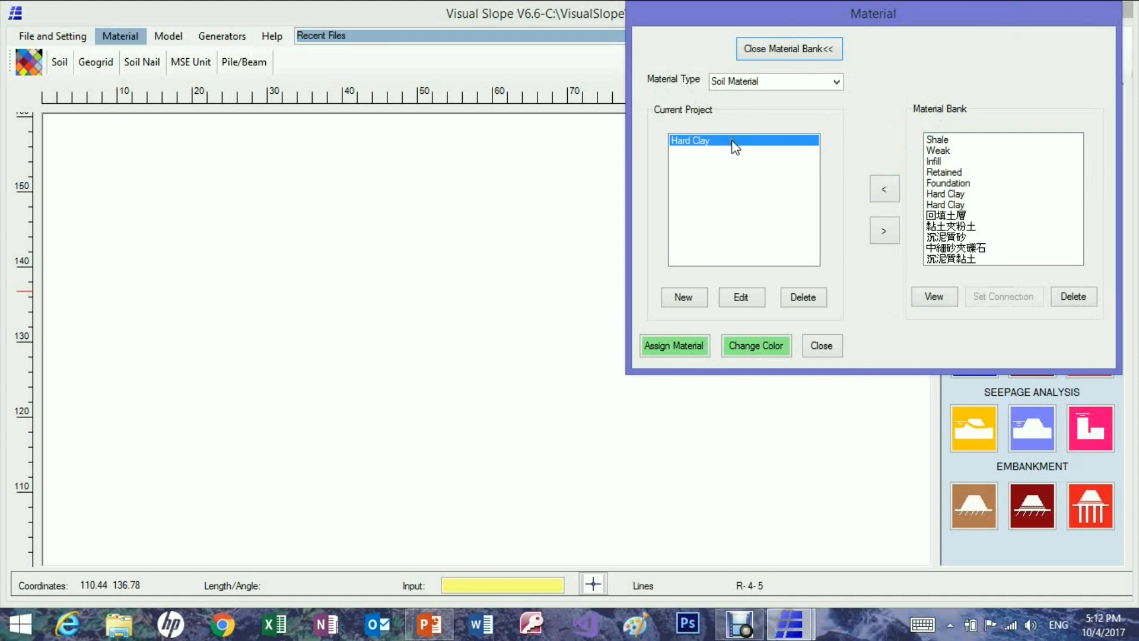
left_click(884, 238)
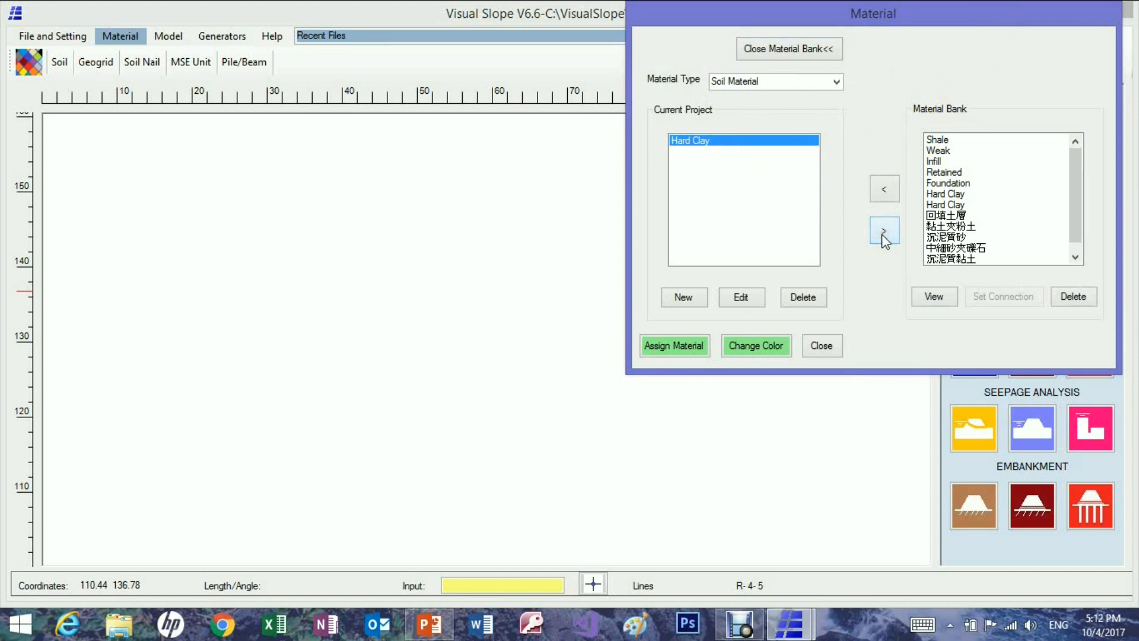
left_click_drag(1077, 210, 1076, 262)
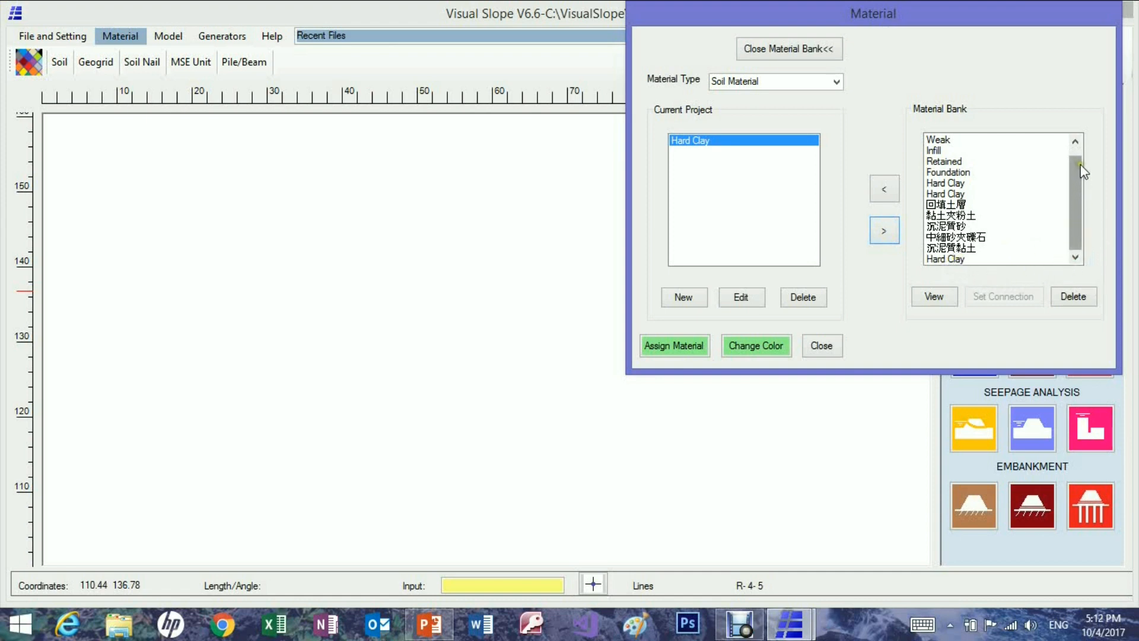
left_click(1075, 141)
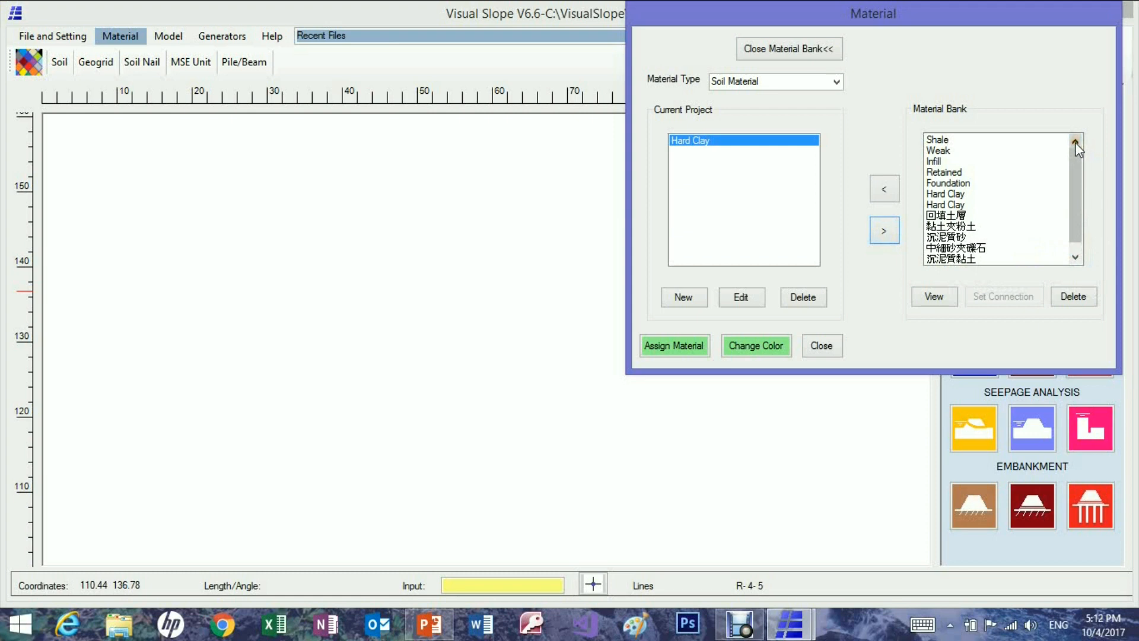
Add the Shale soil from the material bank to the current project and select it there.
left_click(945, 143)
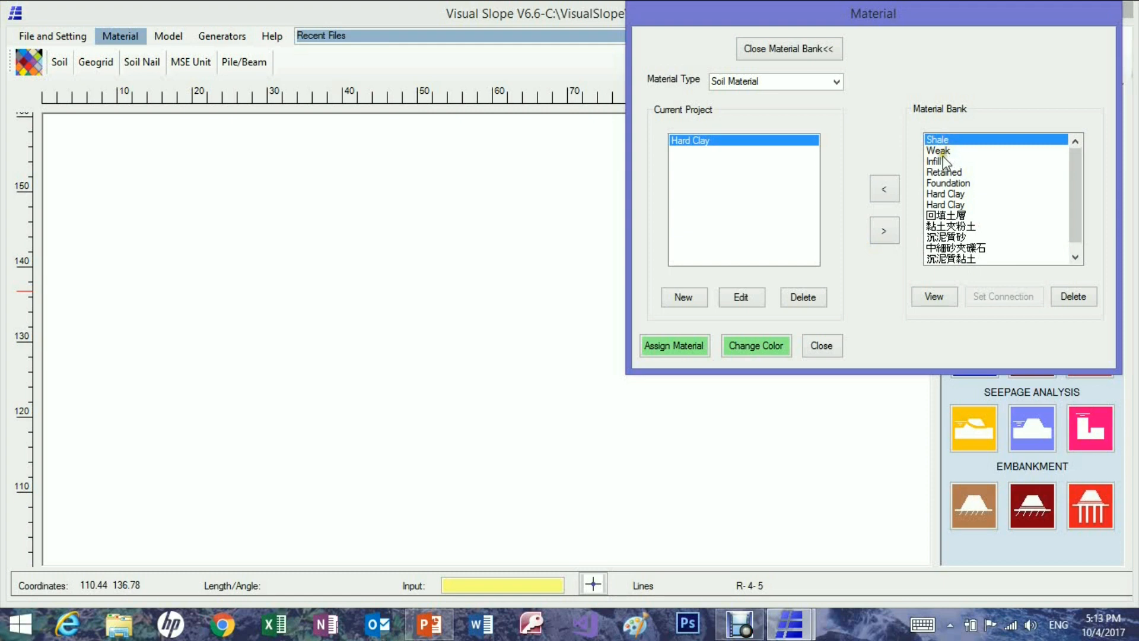
left_click(885, 190)
left_click(689, 153)
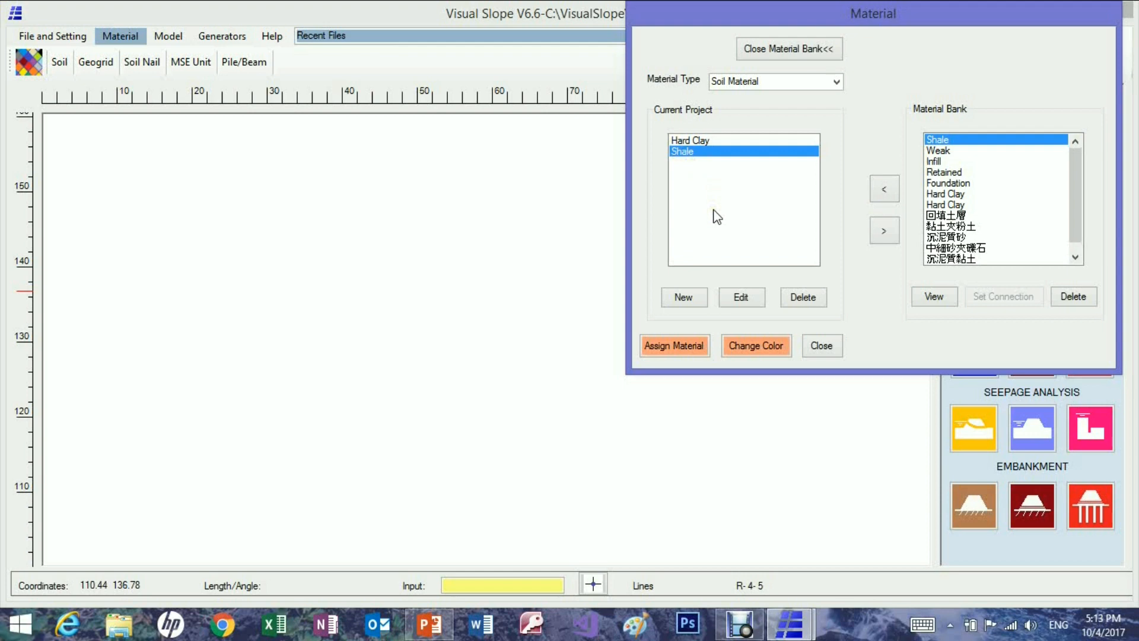
Add the soil nails Nail 1 (the entry below CFG) and Nail 2 from the material bank to the current project.
left_click(835, 85)
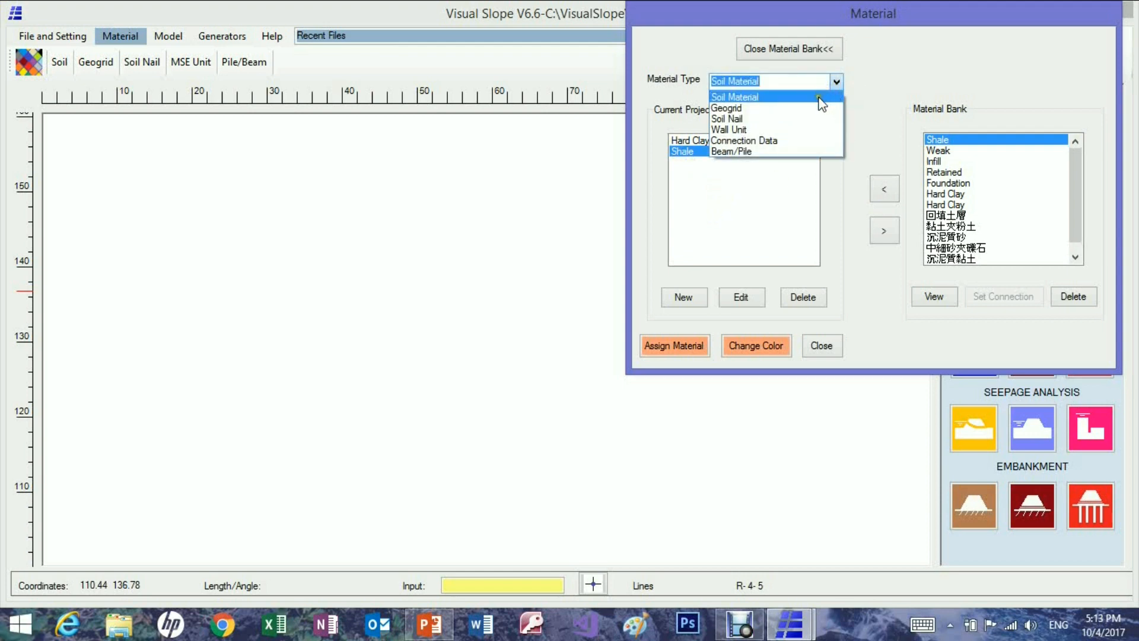
left_click(797, 119)
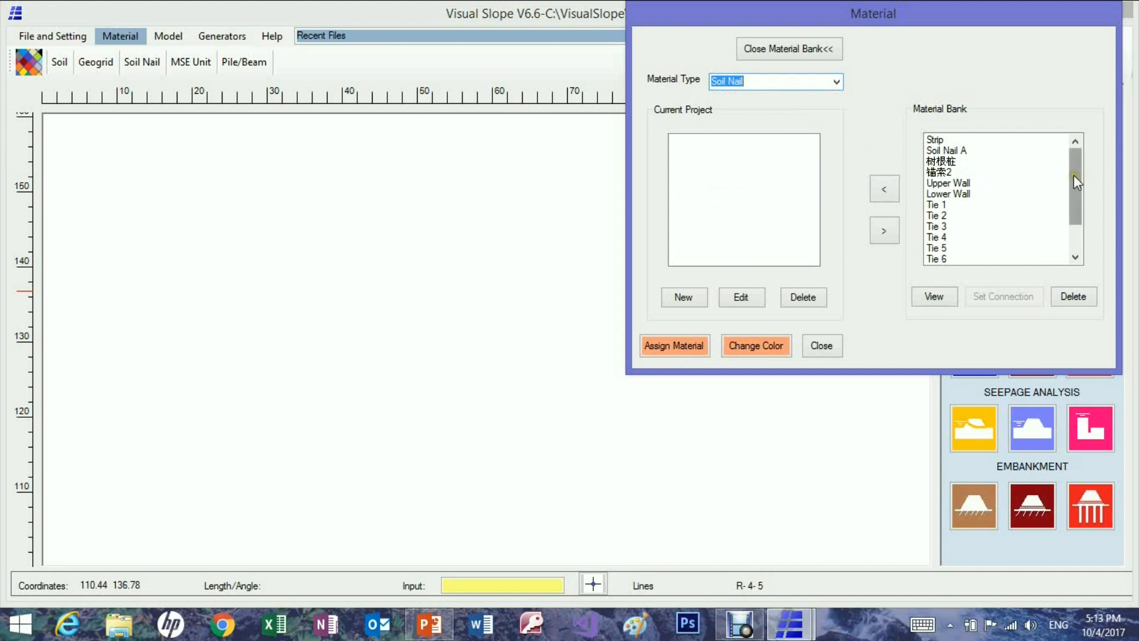
left_click_drag(1073, 175, 1070, 221)
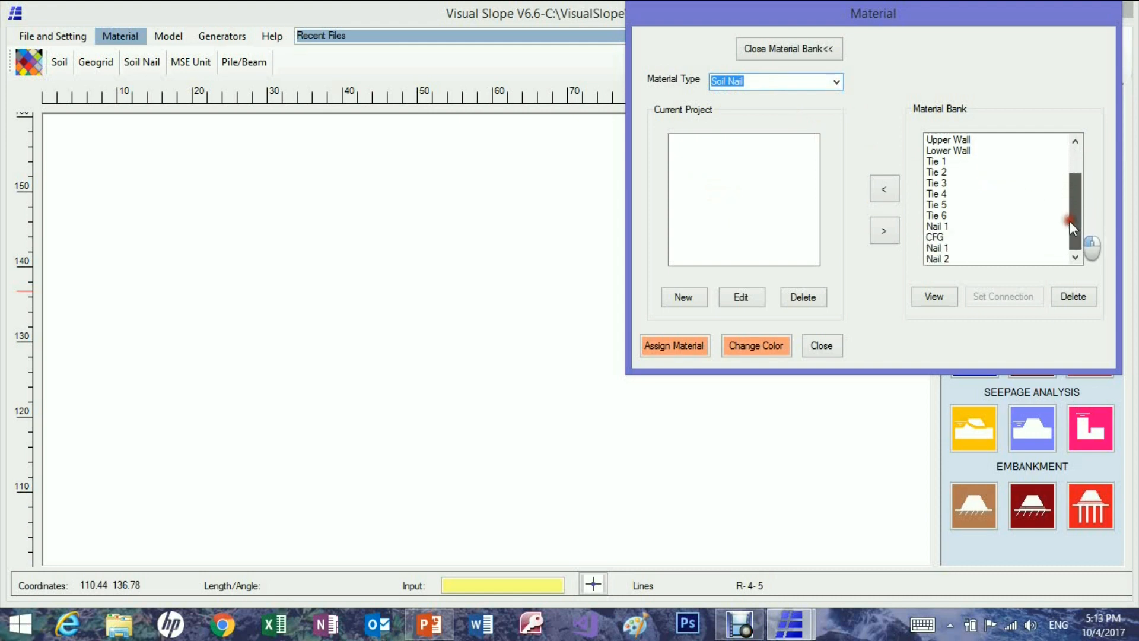
left_click(944, 250)
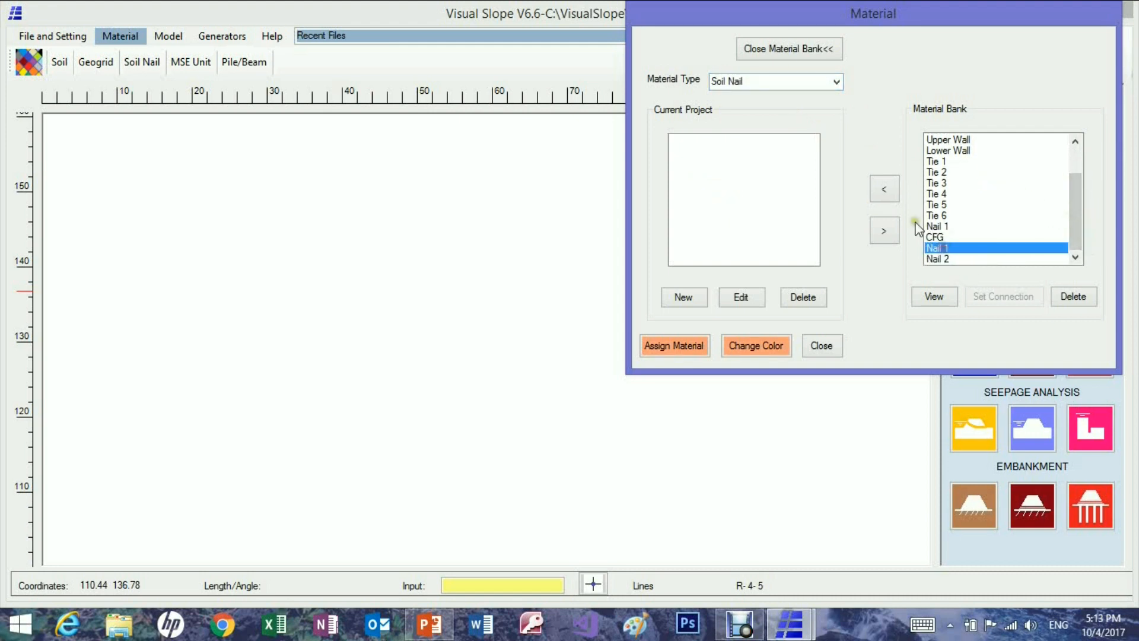
left_click(886, 191)
left_click(941, 259)
left_click(888, 194)
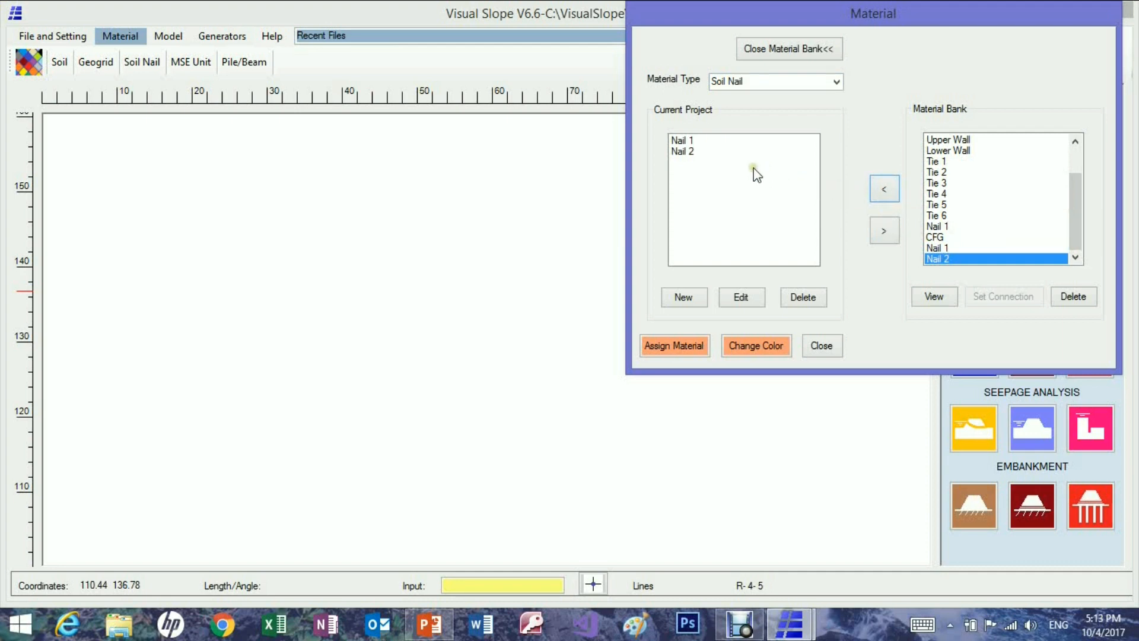
Add the UX1700HS geogrid from the material bank to the current project.
left_click(837, 83)
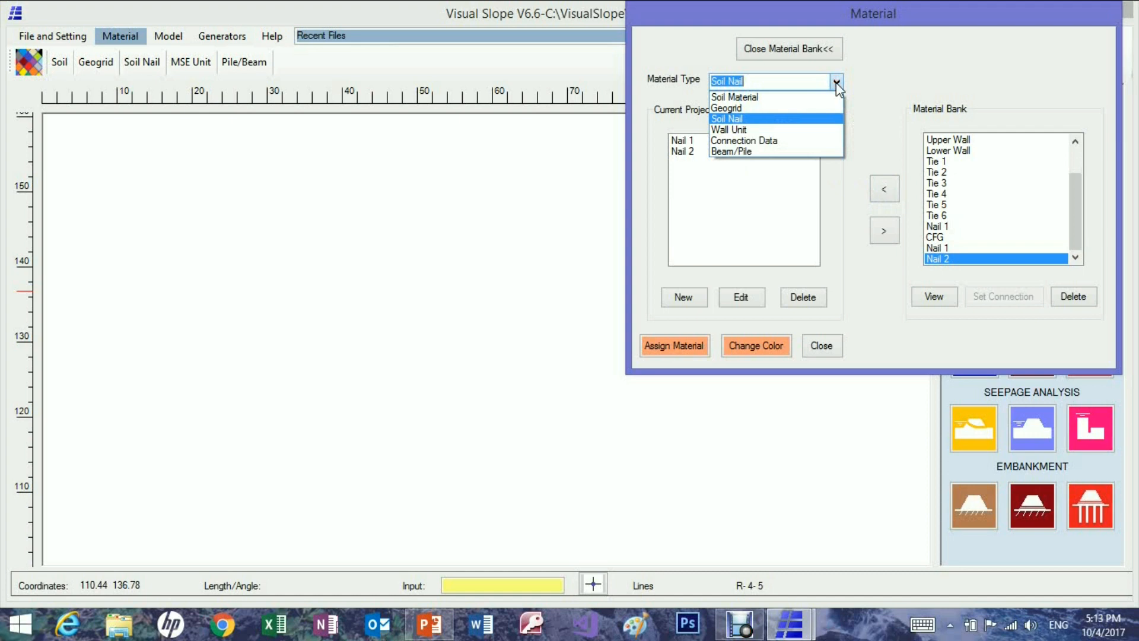
left_click(786, 110)
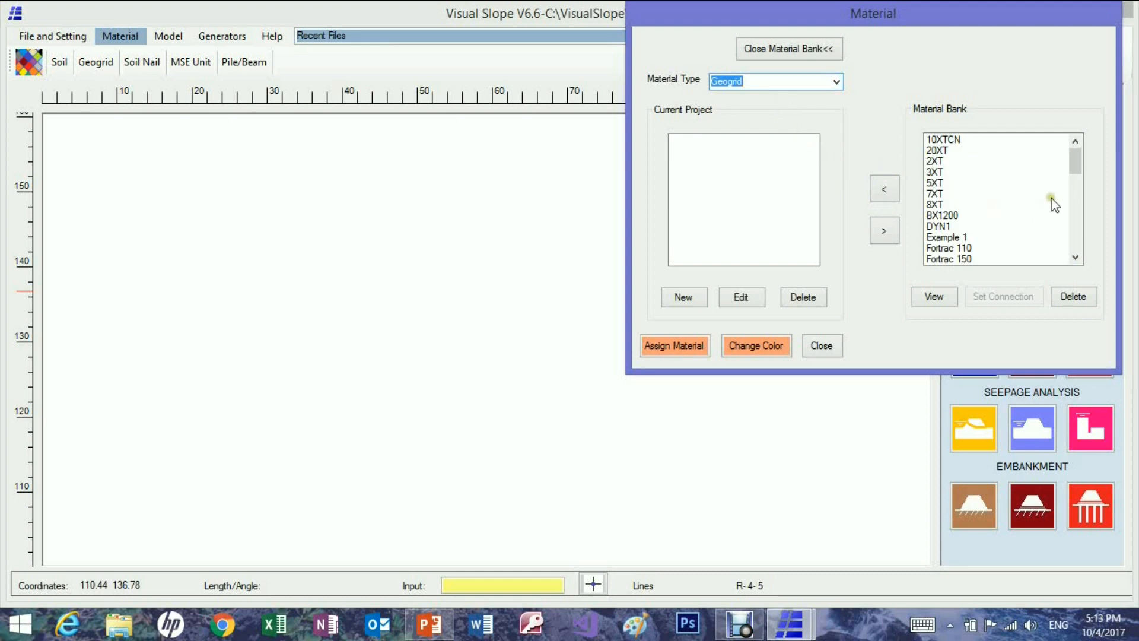
left_click_drag(1074, 164, 1076, 234)
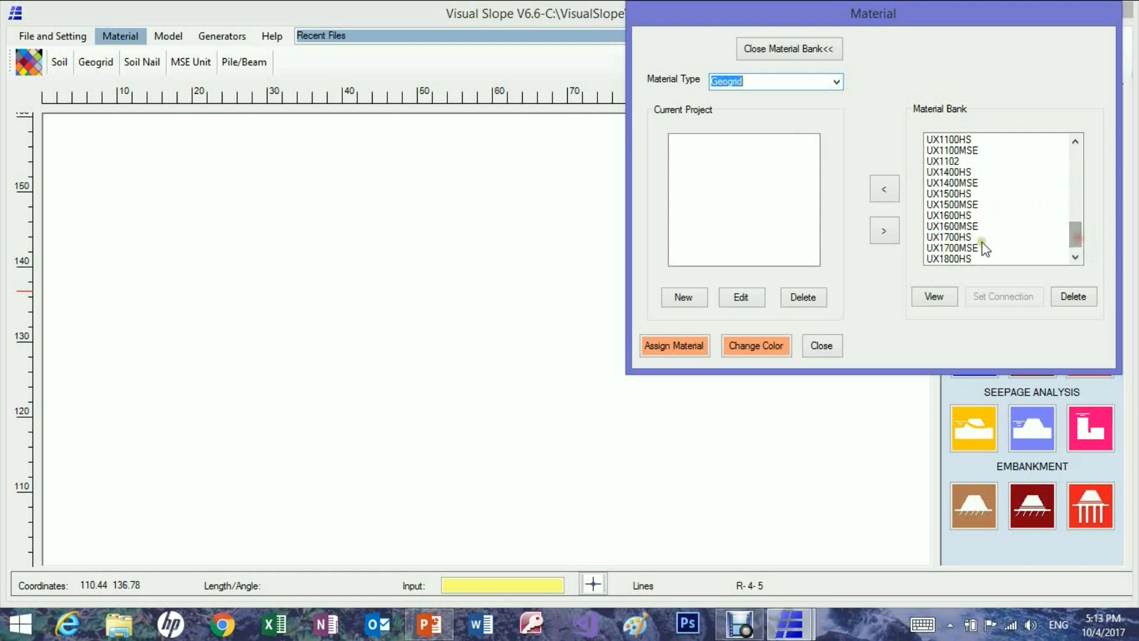
left_click(943, 237)
left_click(883, 190)
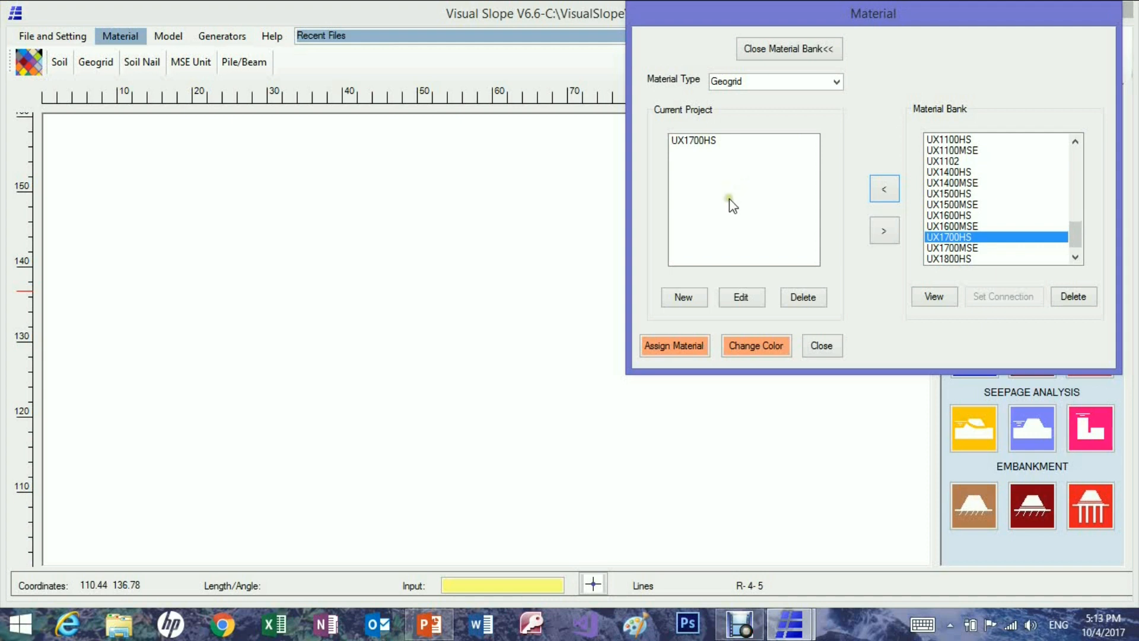
Close the material manager and switch to the model drawing tools.
left_click(747, 240)
left_click(817, 335)
left_click(825, 346)
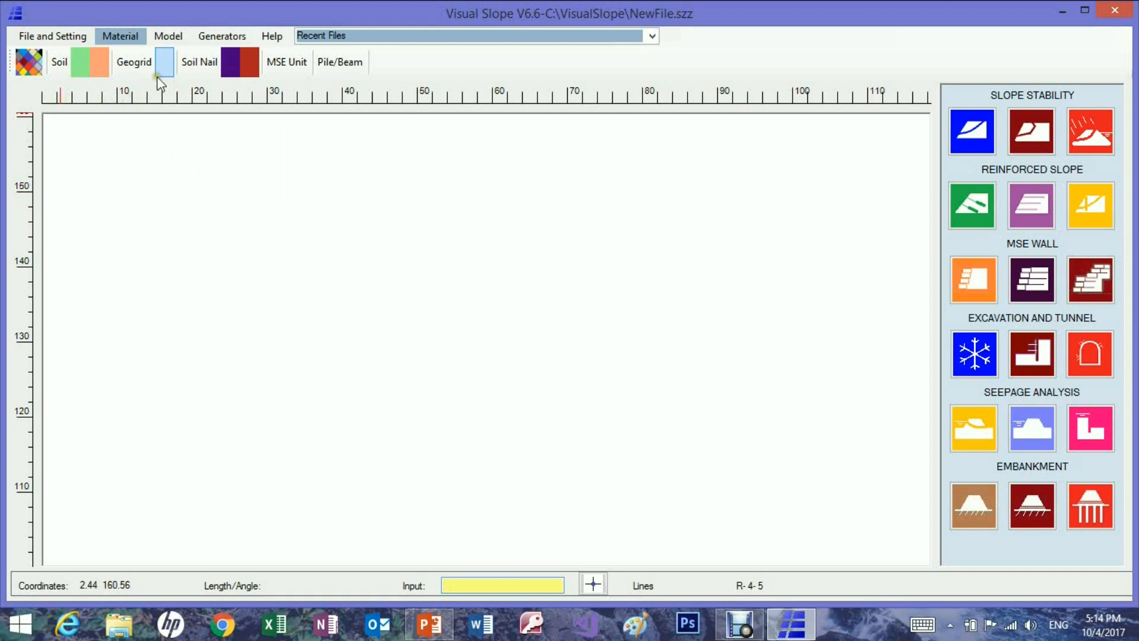
left_click(176, 34)
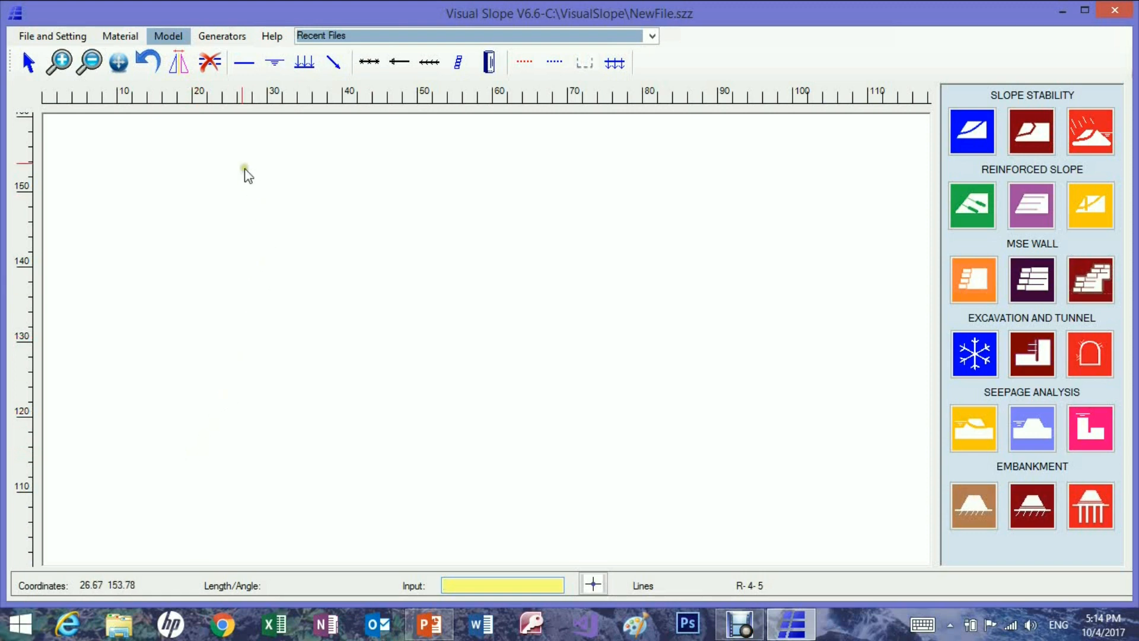
With grid snap on, draw the ground surface line through (20, 120), (40, 120), (60, 145) and (105, 145).
left_click(244, 65)
left_click(593, 587)
left_click(193, 419)
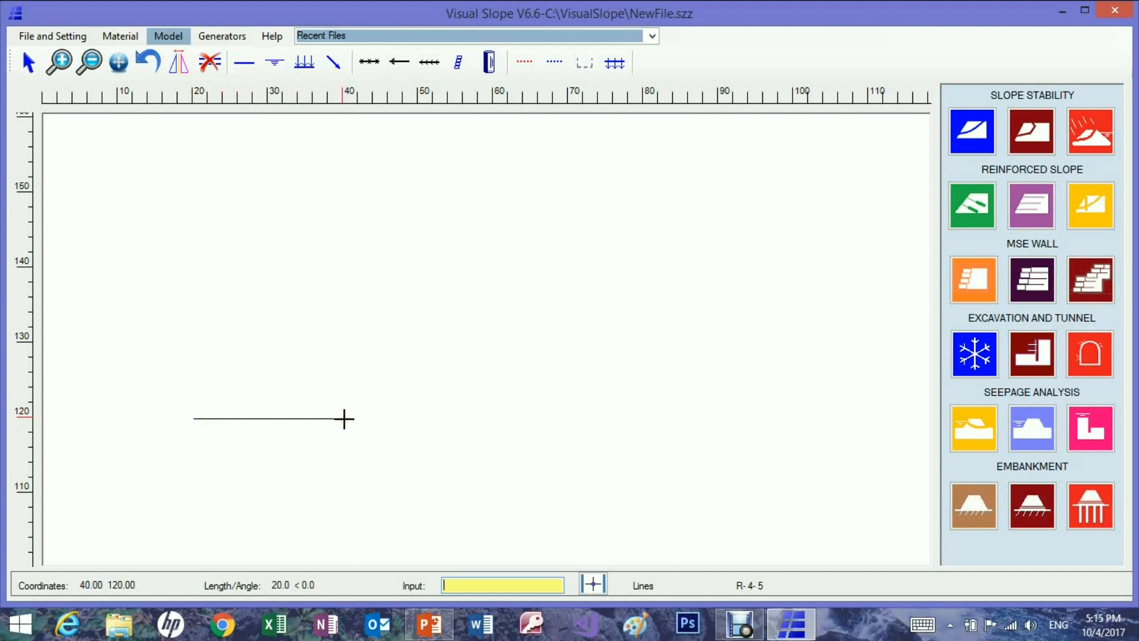
left_click(344, 418)
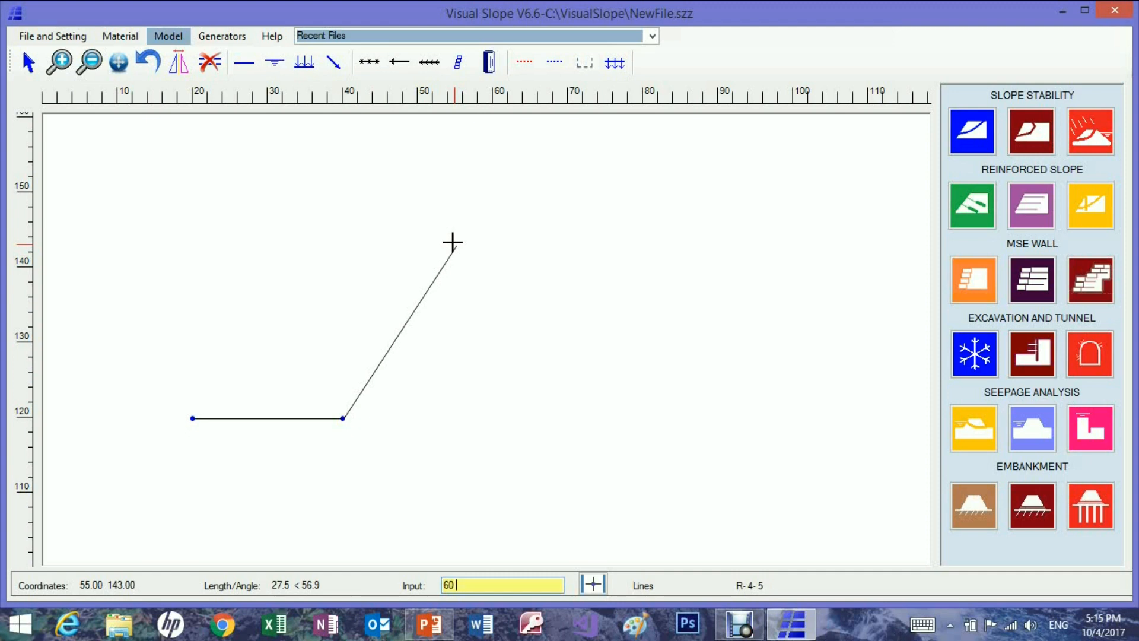
type("145")
key("Return")
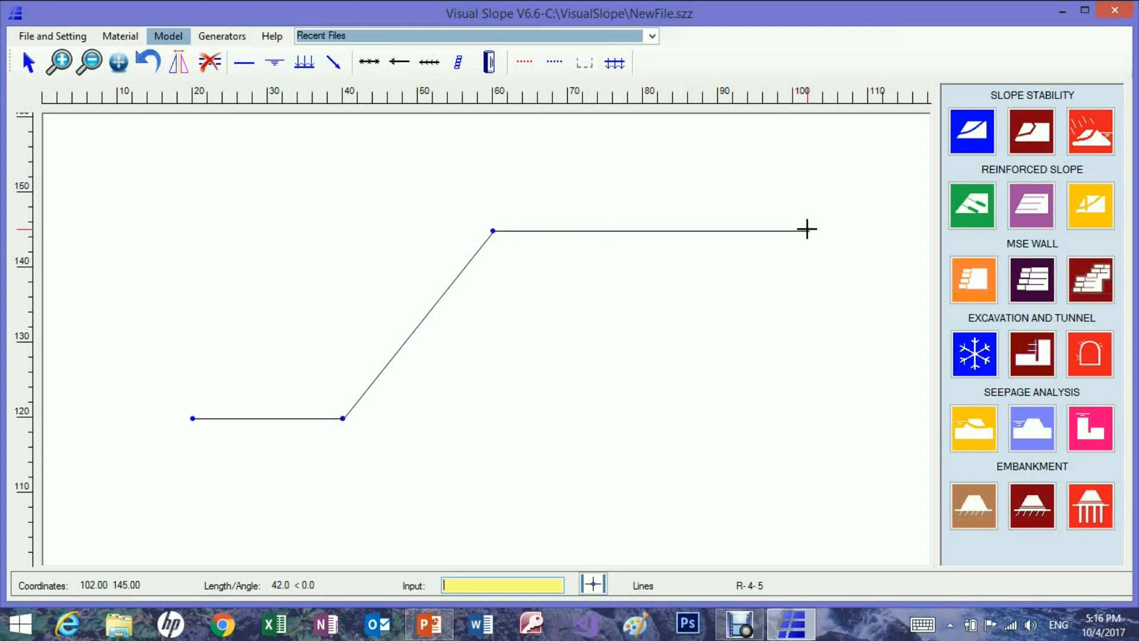
type("105 145")
key("Return")
right_click(847, 323)
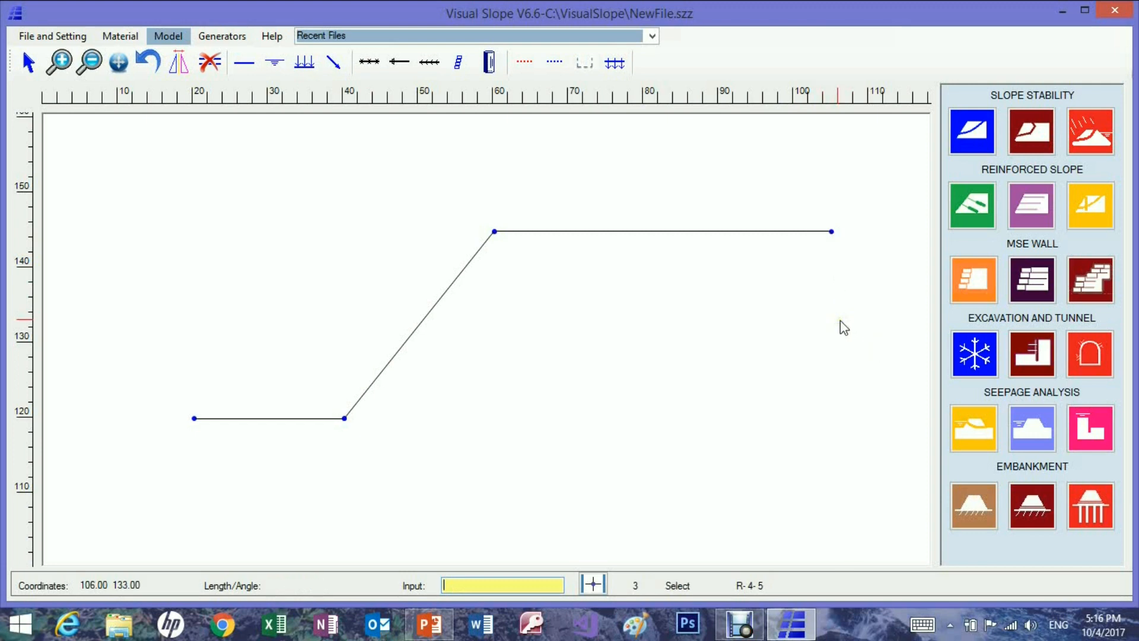
Draw an inner soil line from the slope toe at (40, 120) through about (62, 119) to about (84, 145) on the crest.
left_click(244, 63)
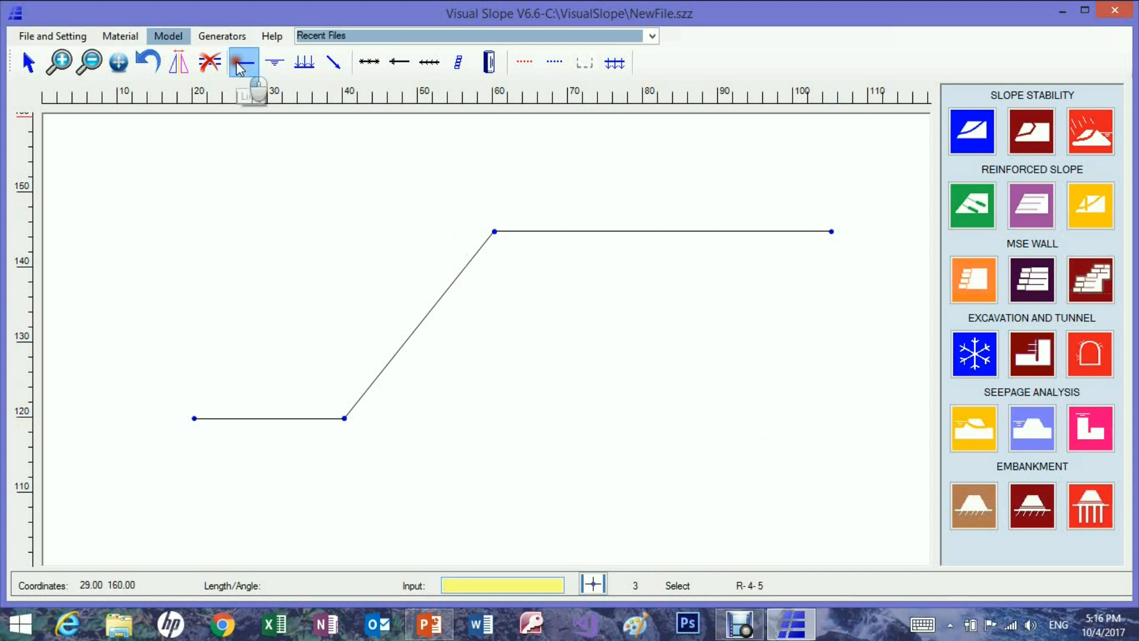
left_click(343, 418)
left_click(508, 425)
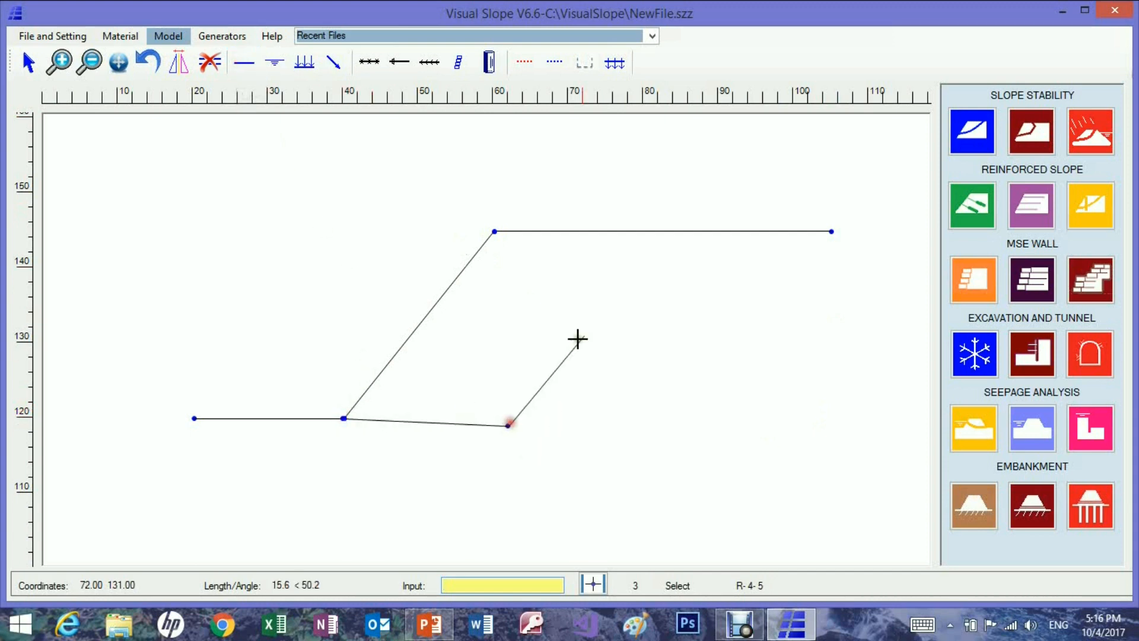
left_click(674, 232)
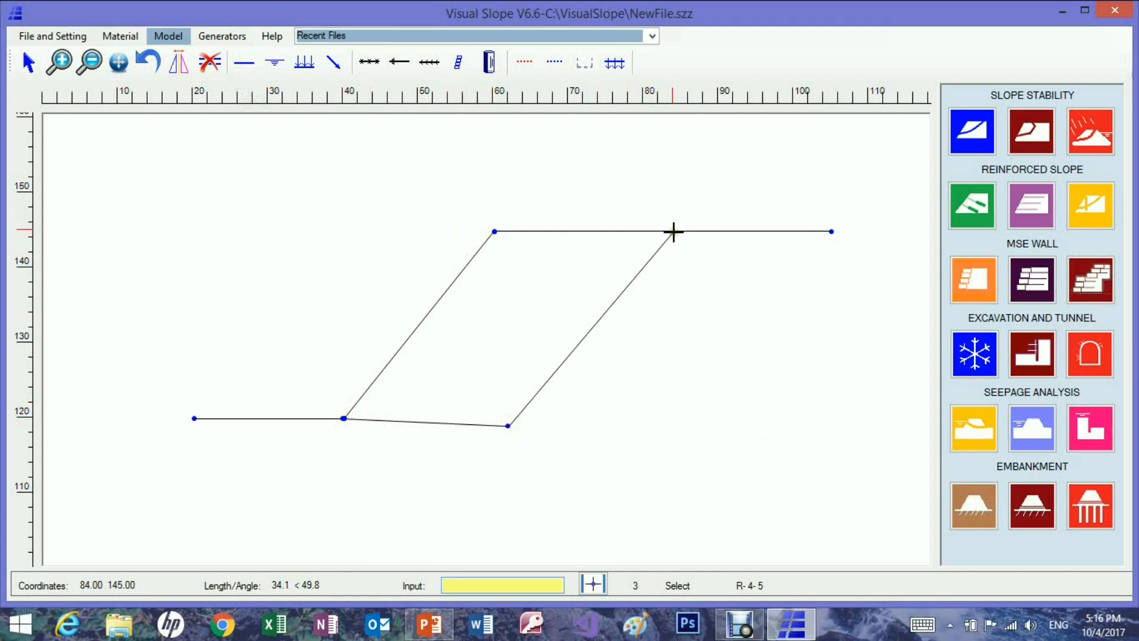
right_click(721, 277)
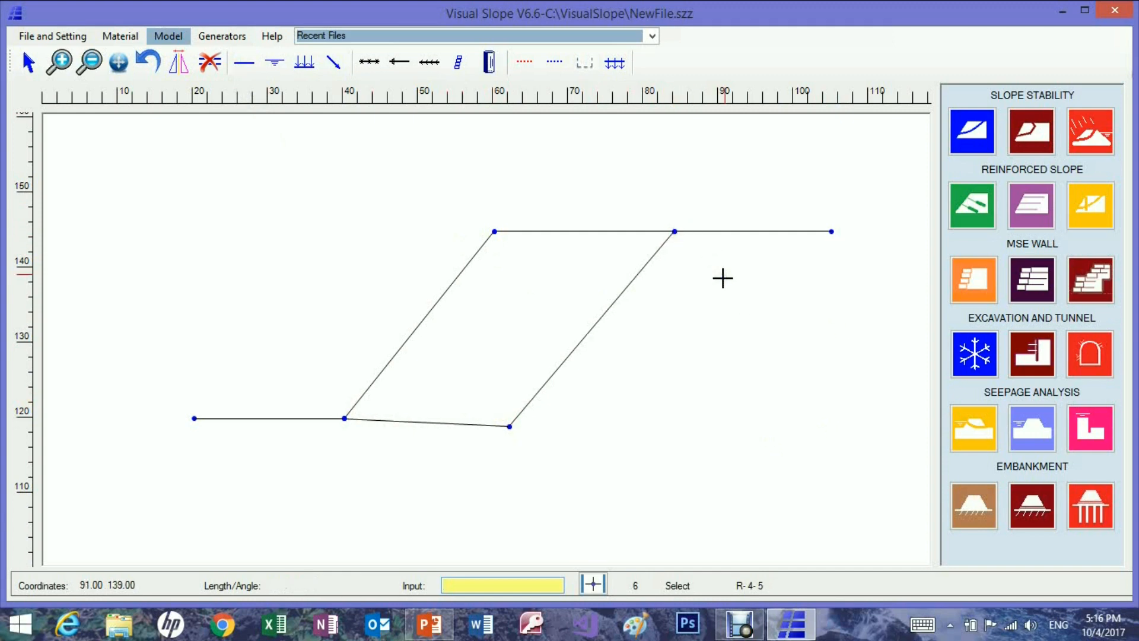
Set the coordinates of the inner soil line's lower bend point to X 60 and Y 120.
double_click(509, 426)
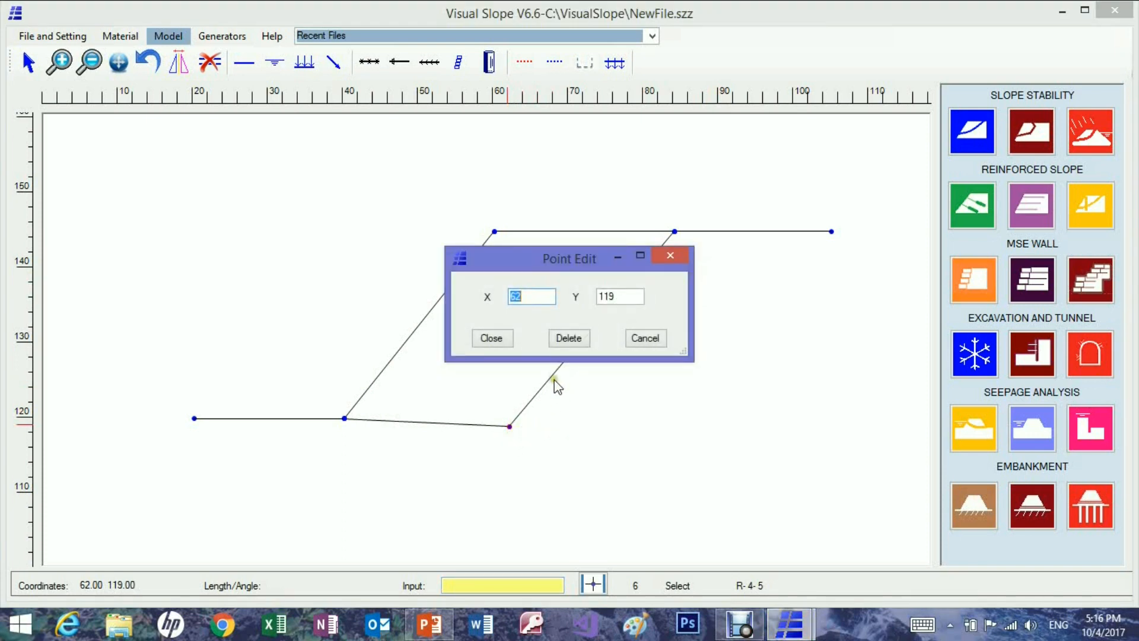
left_click(521, 295)
left_click_drag(520, 296, 507, 296)
type("60")
left_click_drag(617, 295, 598, 296)
type("120")
left_click(496, 339)
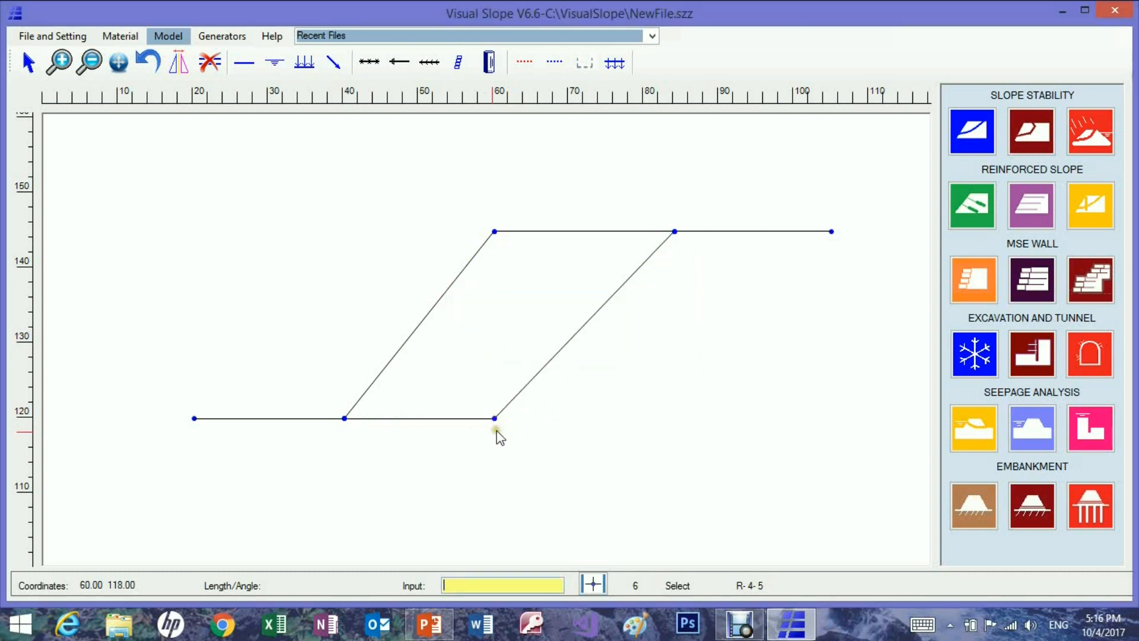
Set the X coordinate of the inner soil line's upper end point on the crest to 80.
left_click(675, 232)
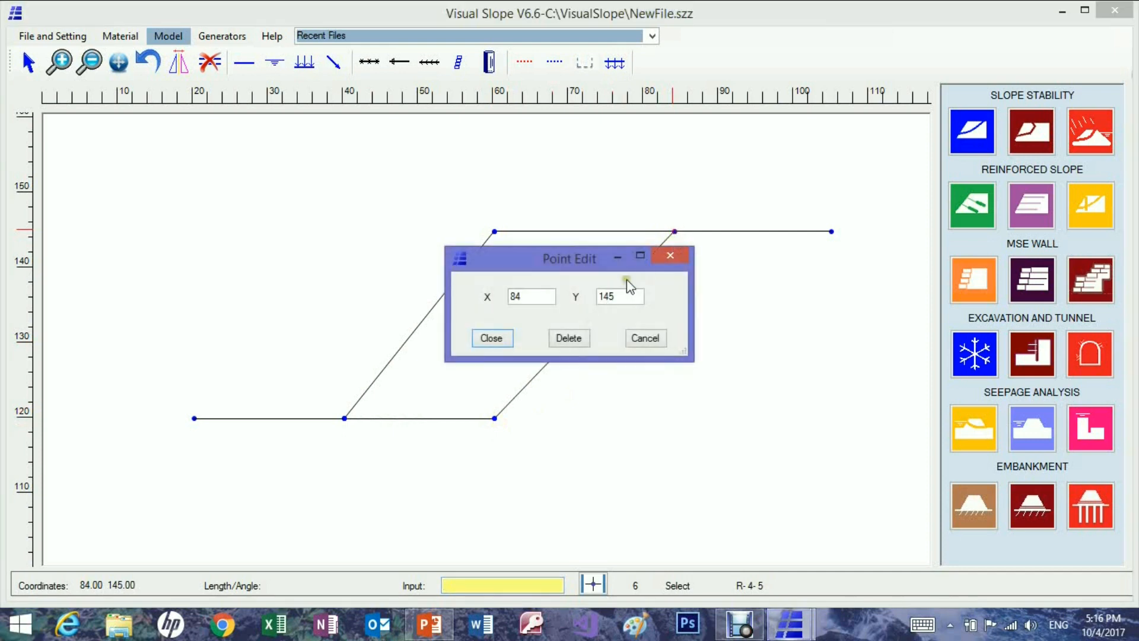
double_click(509, 296)
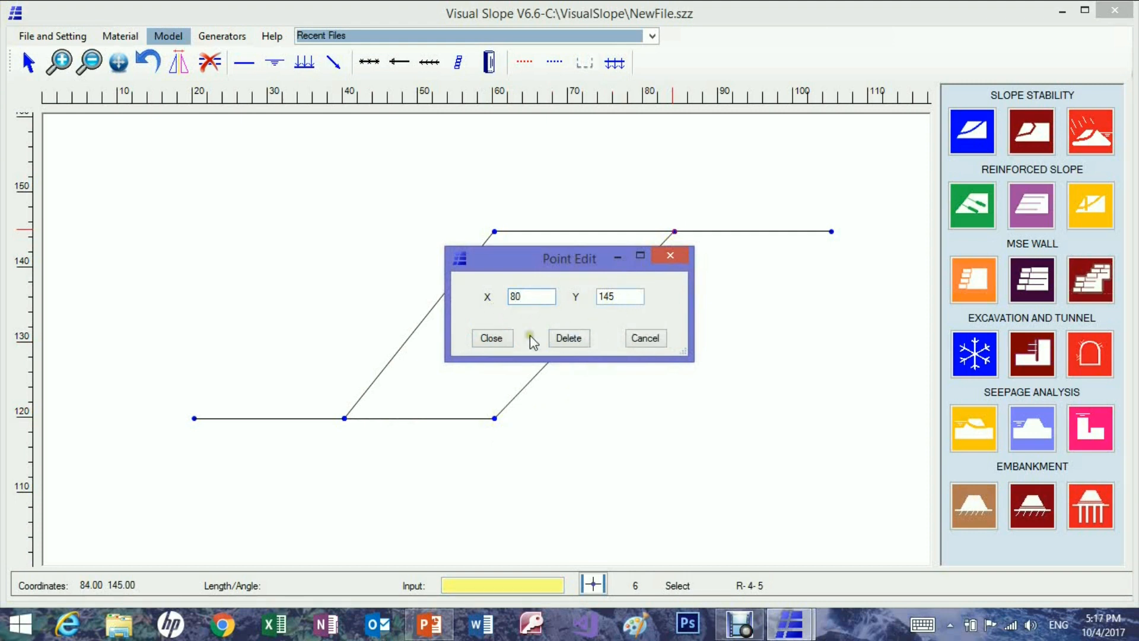
left_click(498, 339)
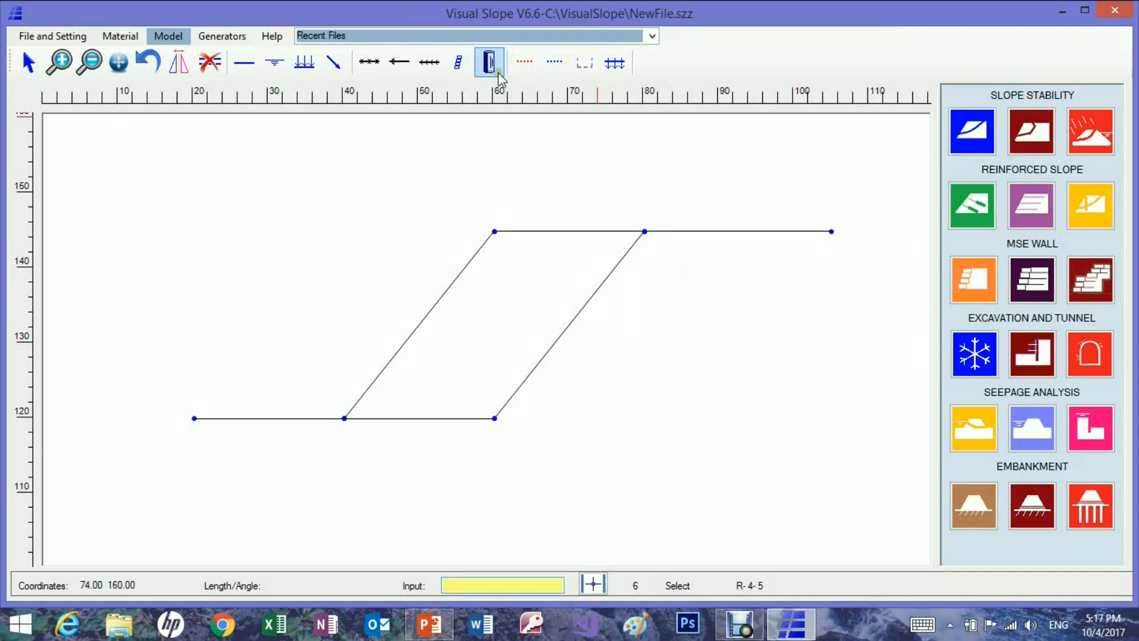
Draw a water table line through about (14, 117), (41, 117), (58, 138) and (113, 138).
left_click(287, 71)
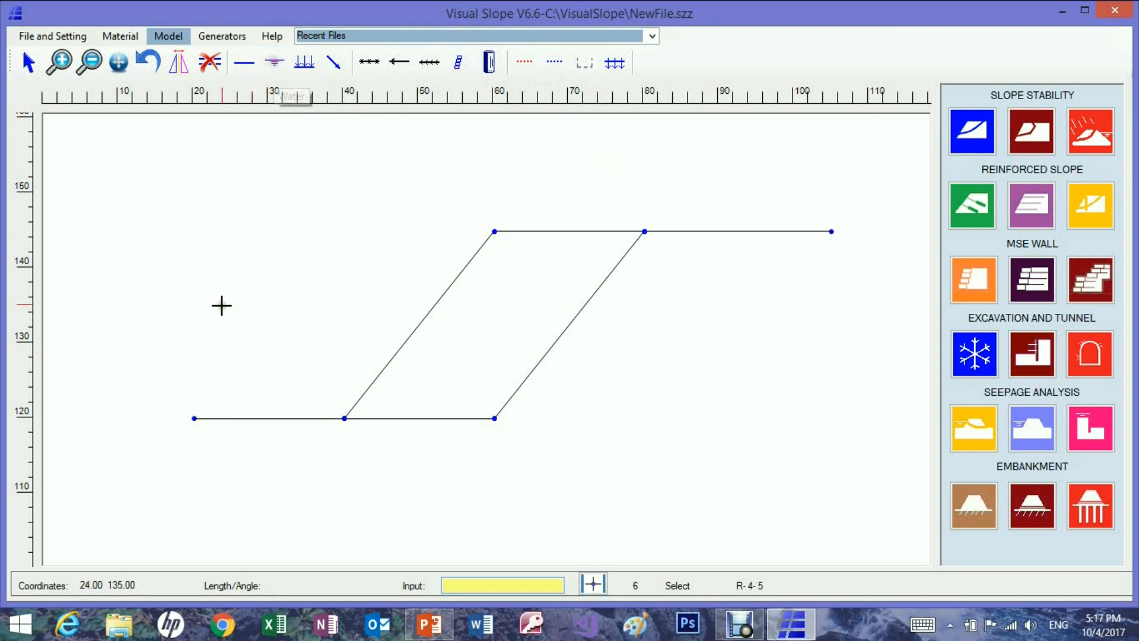
left_click(145, 437)
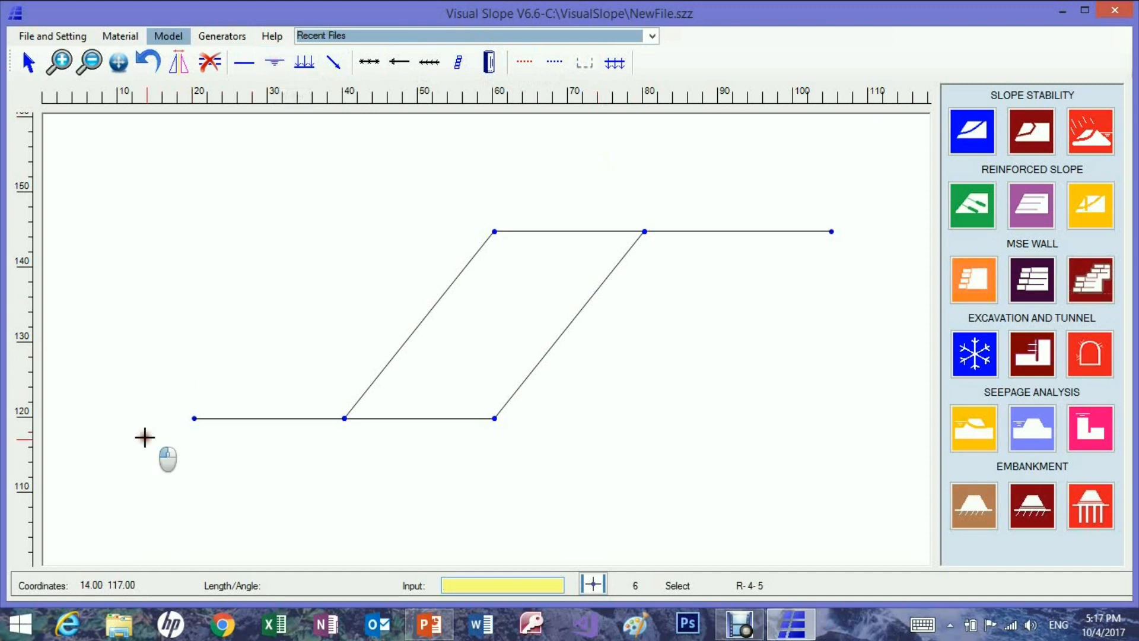
left_click(351, 441)
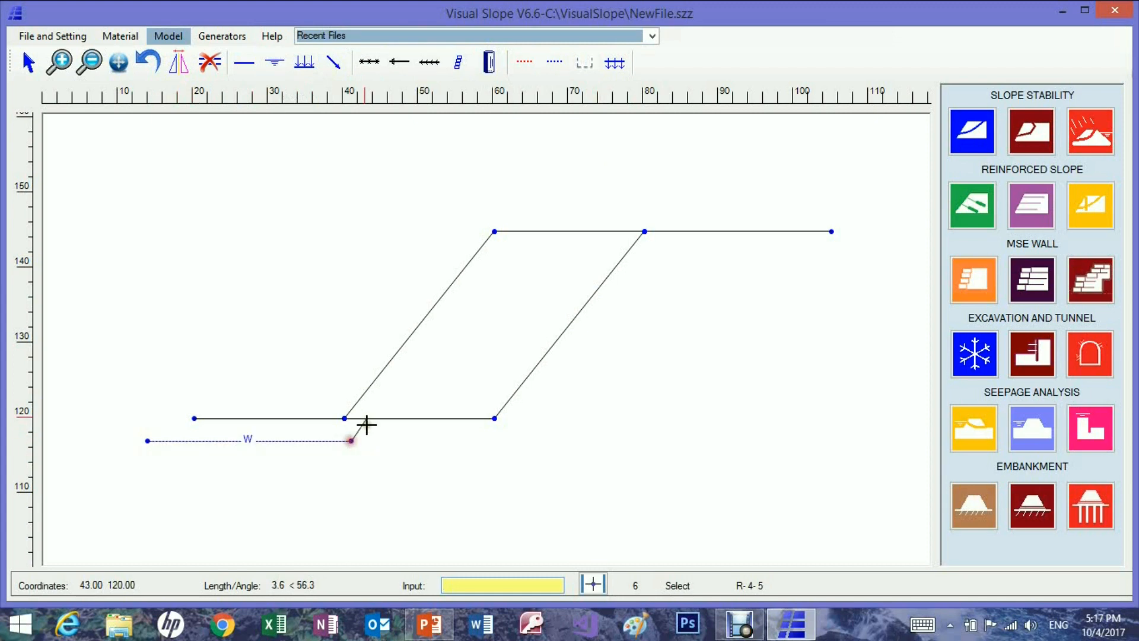
left_click(478, 284)
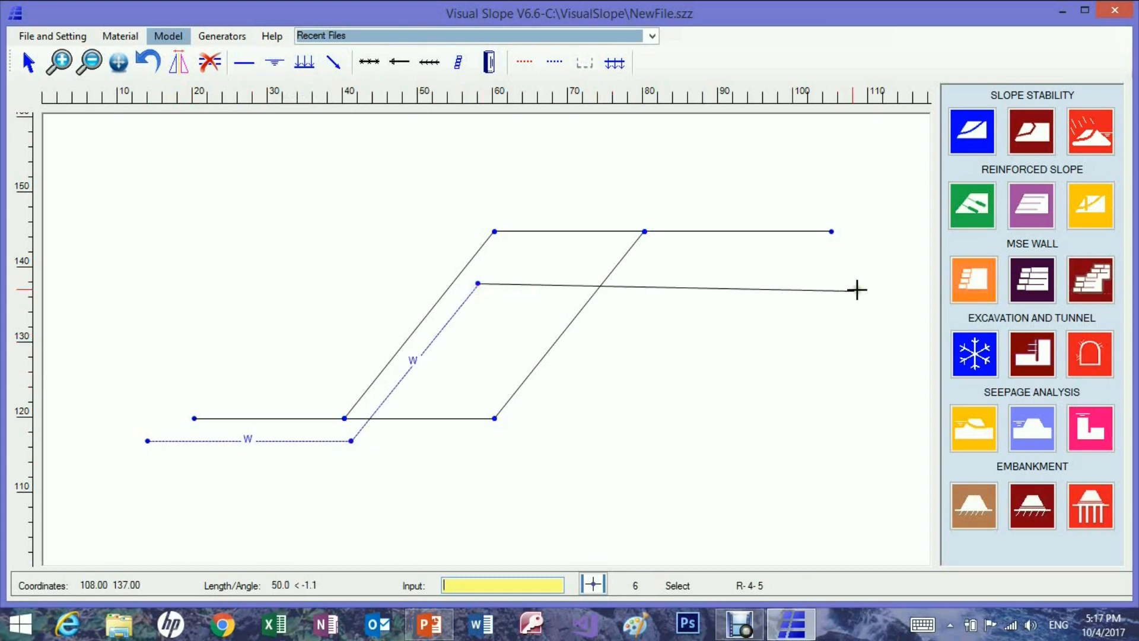
left_click(889, 281)
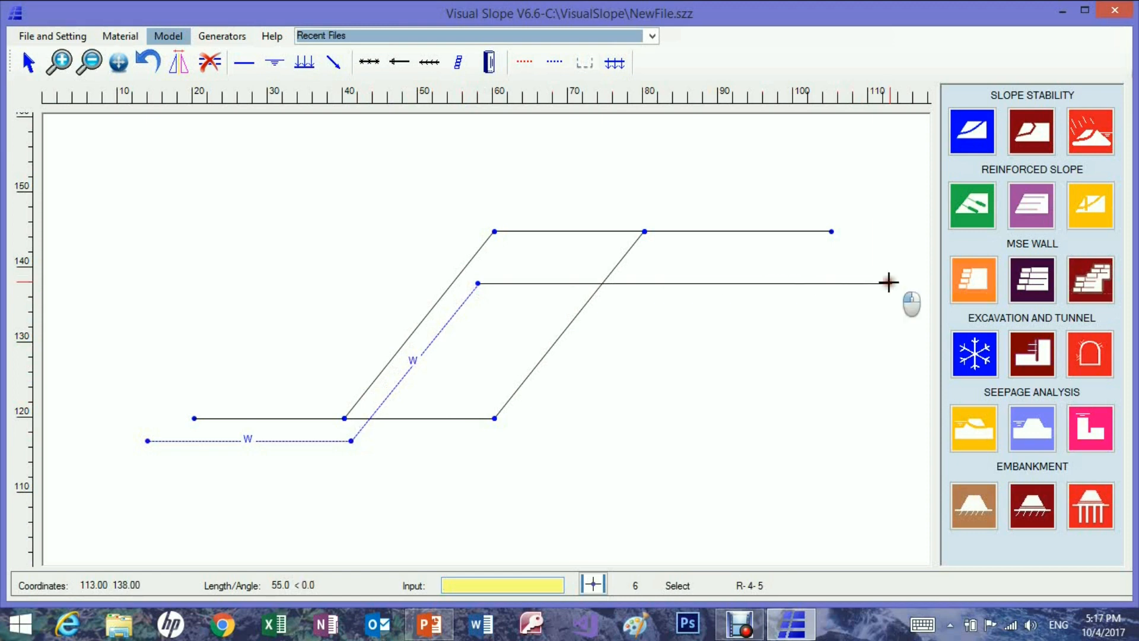
right_click(904, 318)
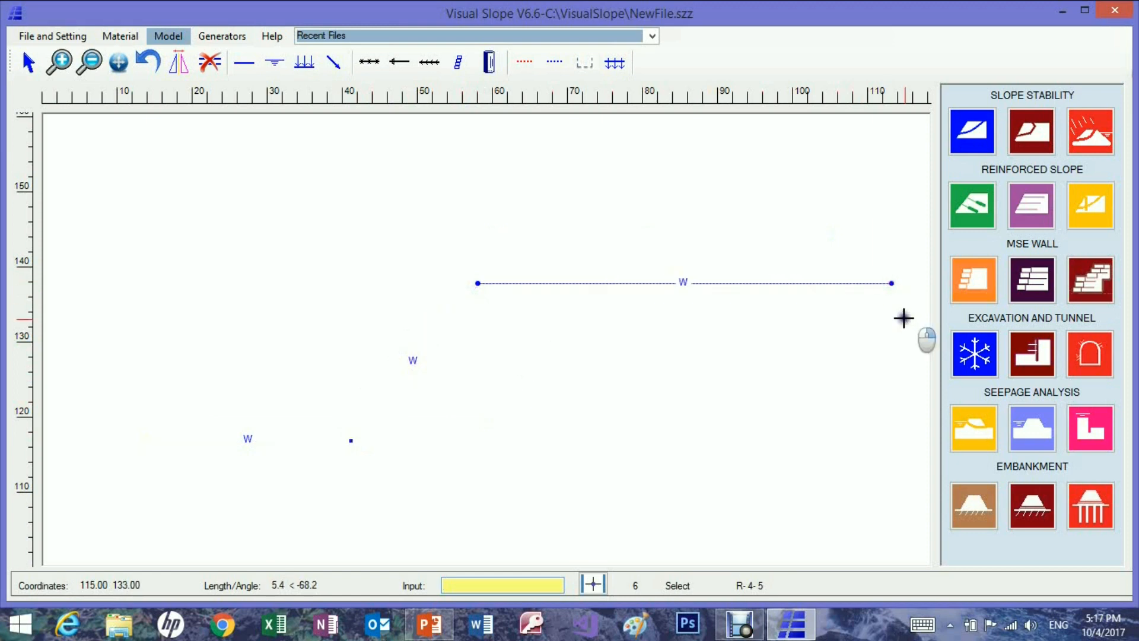
left_click(799, 415)
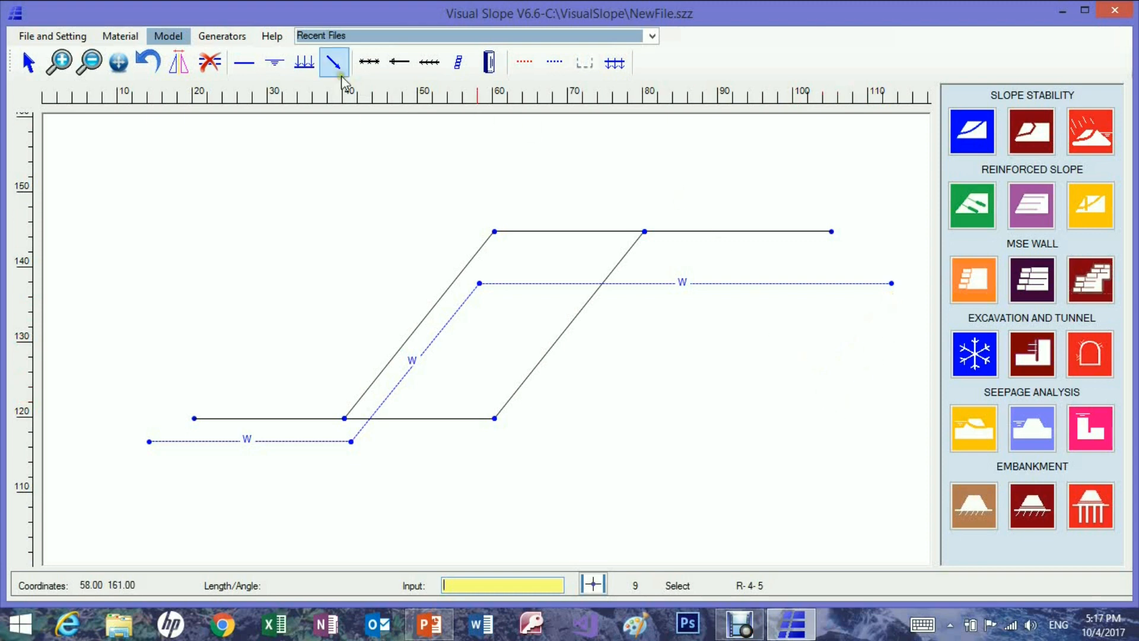
Add a surcharge load along the slope crest from (60, 145) to (105, 145).
left_click(304, 63)
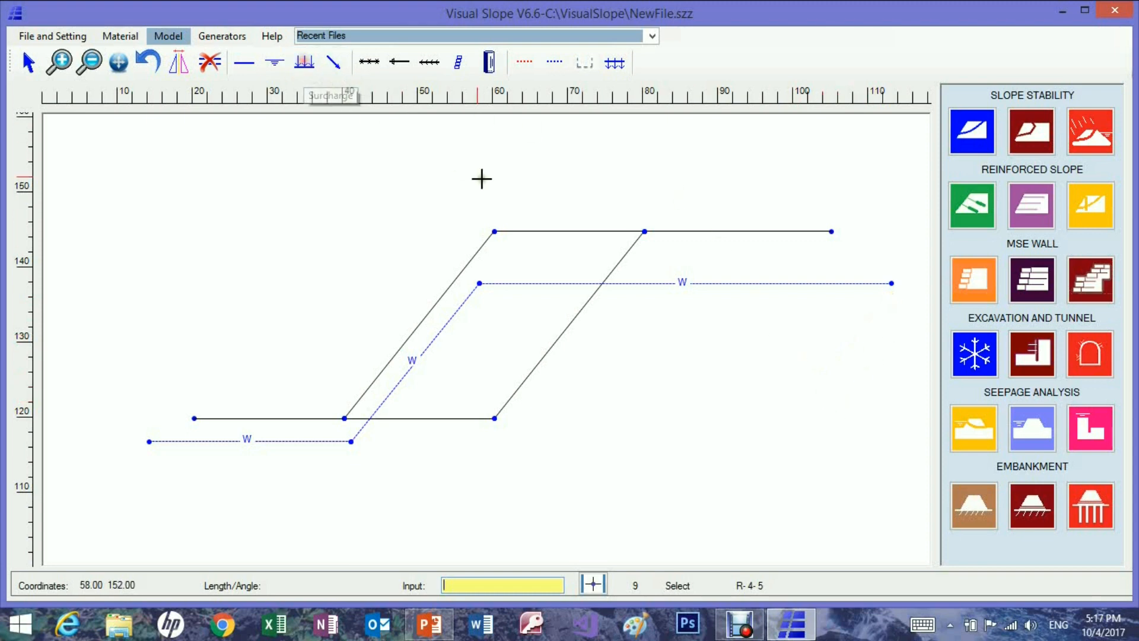
left_click(494, 231)
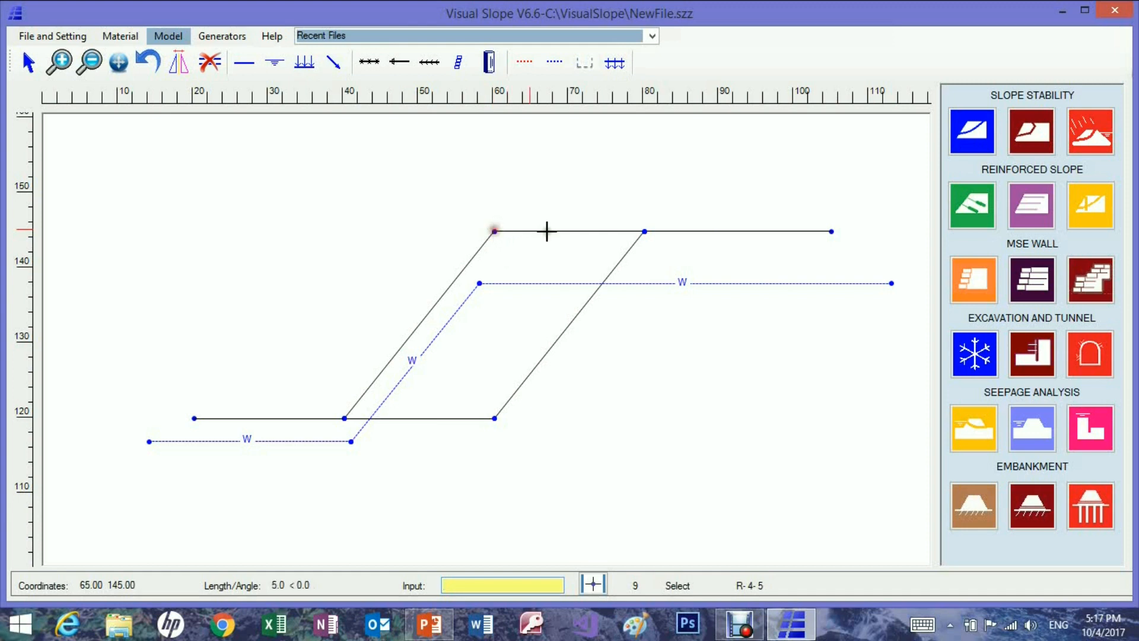
left_click(832, 231)
left_click(846, 244)
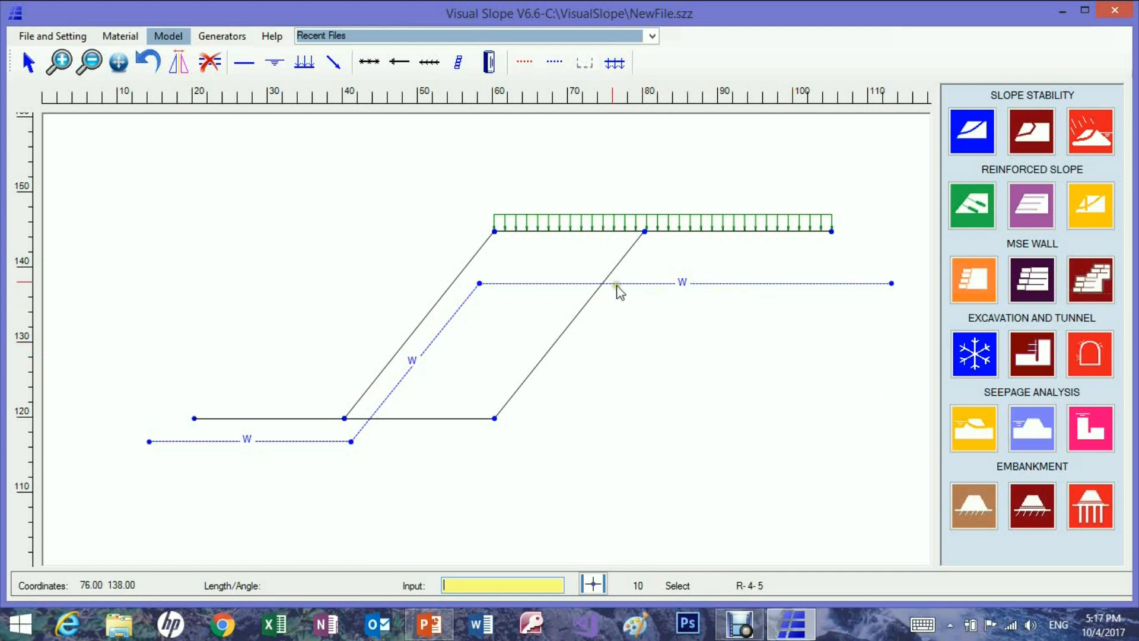
Delete the inclined inner GeoLine from (60, 120) to (80, 145), and undo the deletion.
double_click(583, 307)
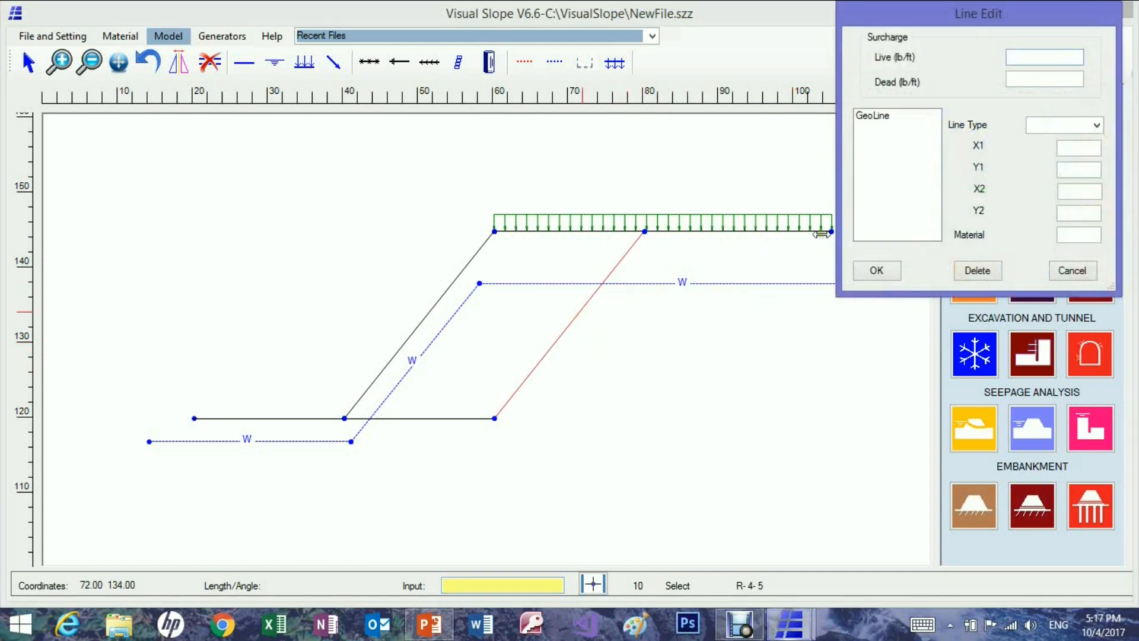
left_click(880, 118)
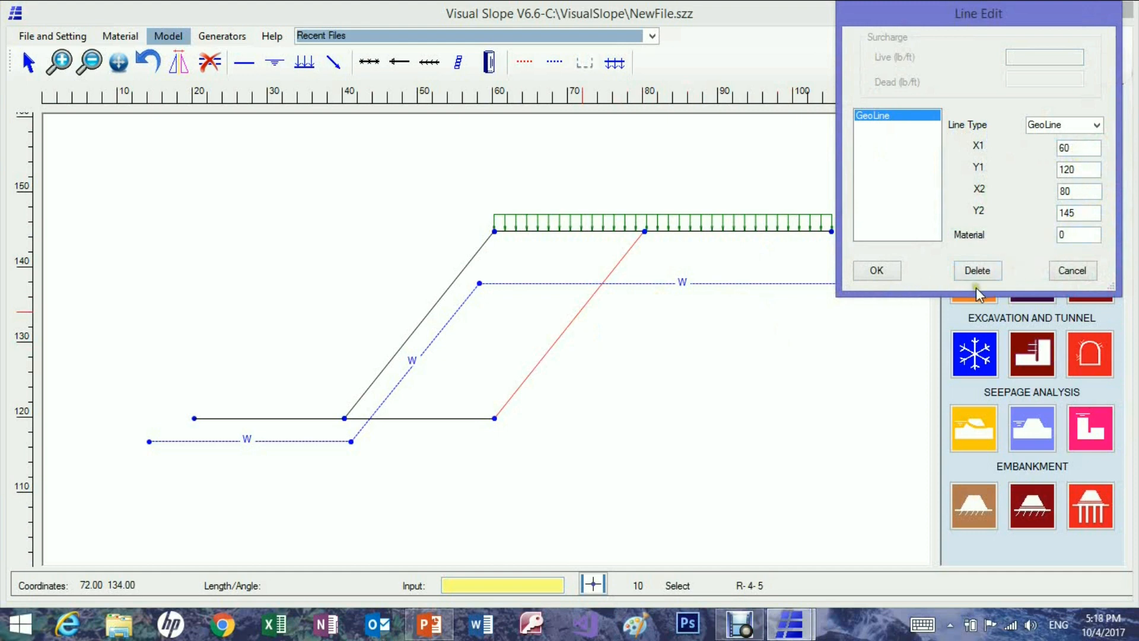
left_click(977, 271)
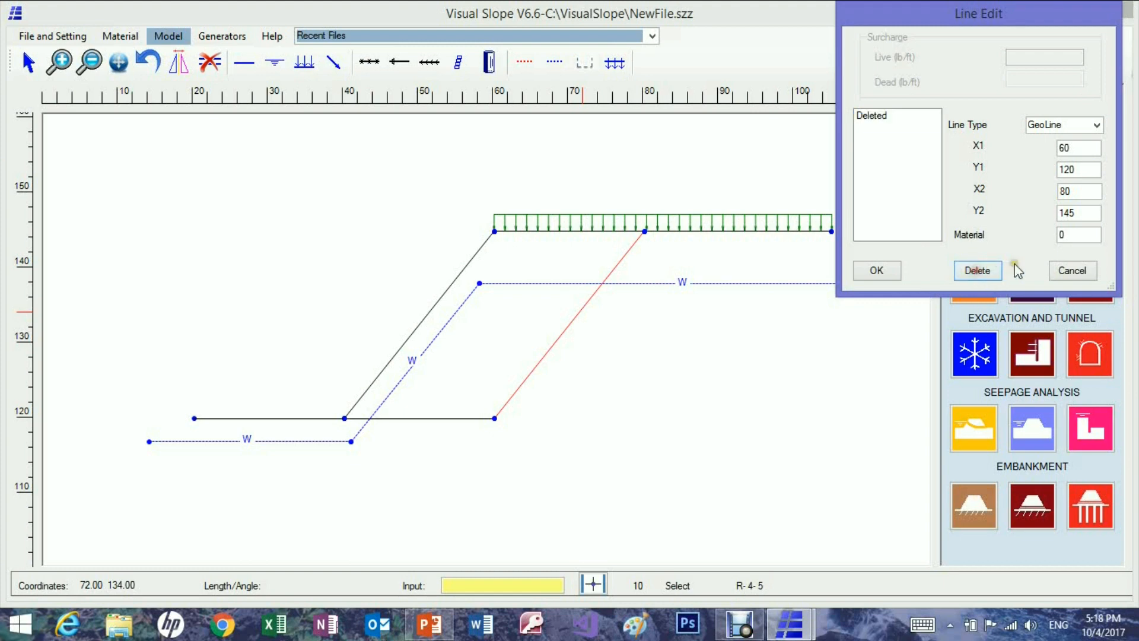
left_click(876, 272)
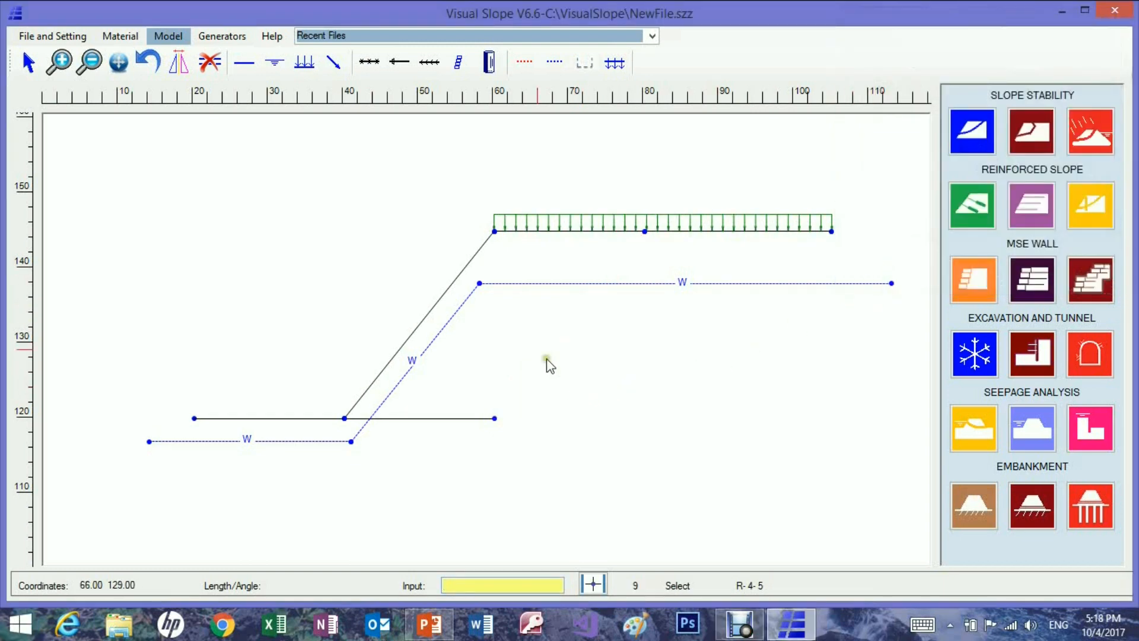
left_click(148, 60)
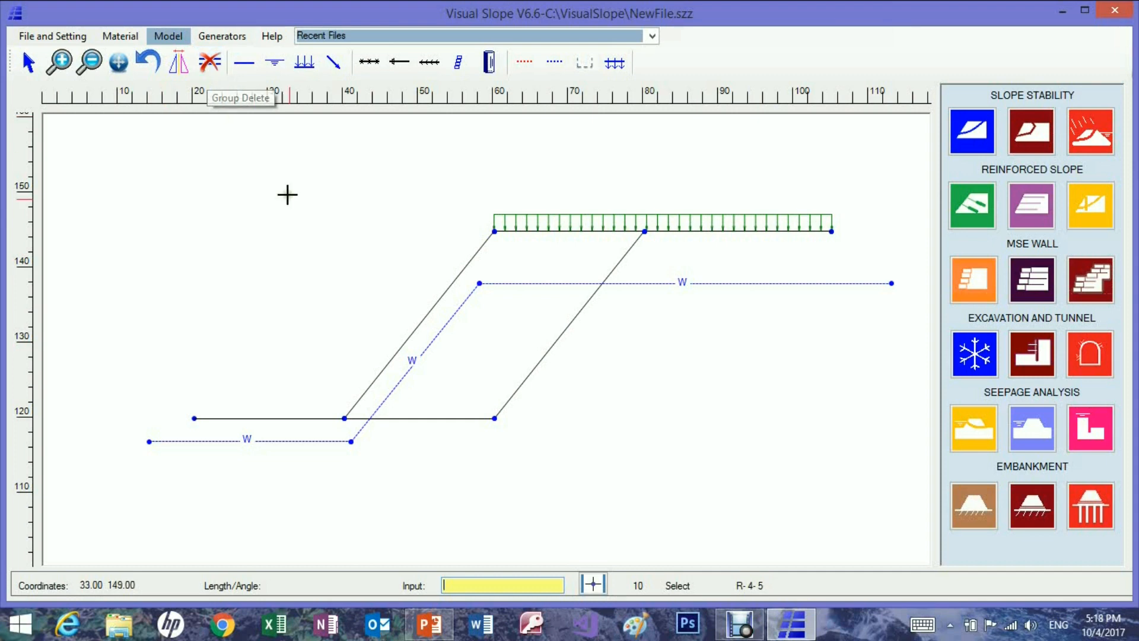
Group-delete the two inner soil lines meeting at (60, 120), and undo the deletion.
left_click_drag(457, 389, 537, 452)
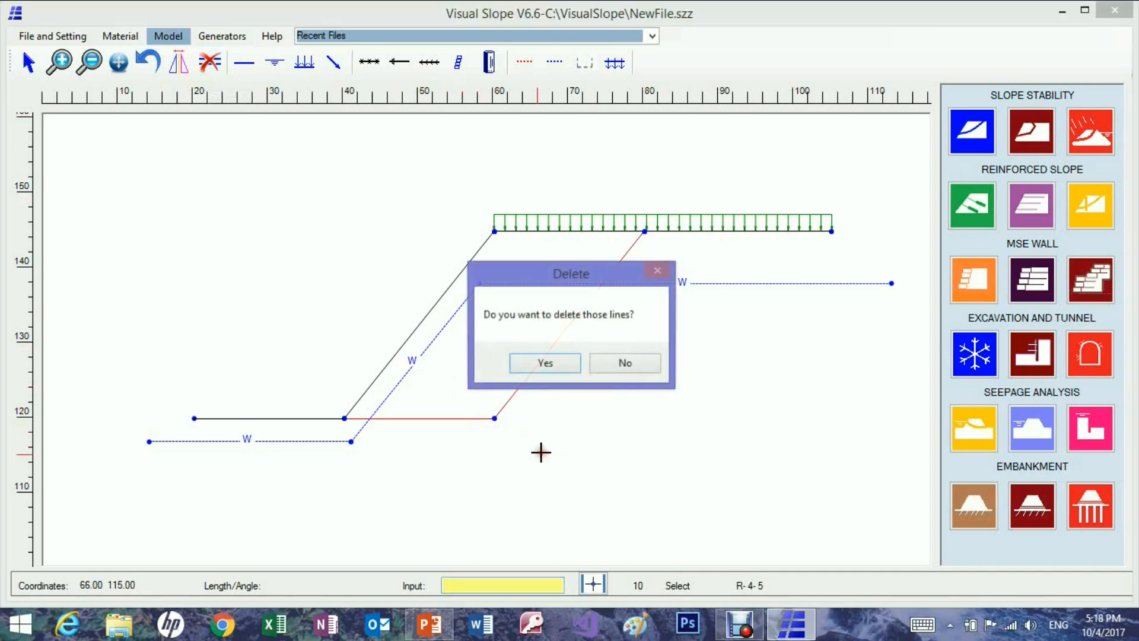
left_click(554, 372)
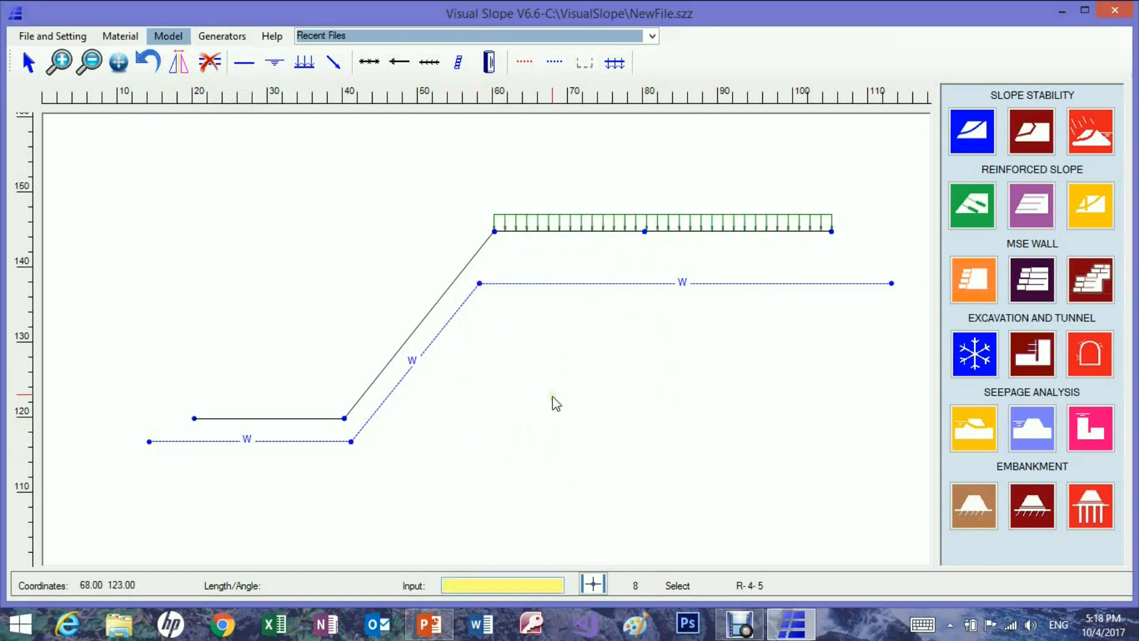
left_click(148, 61)
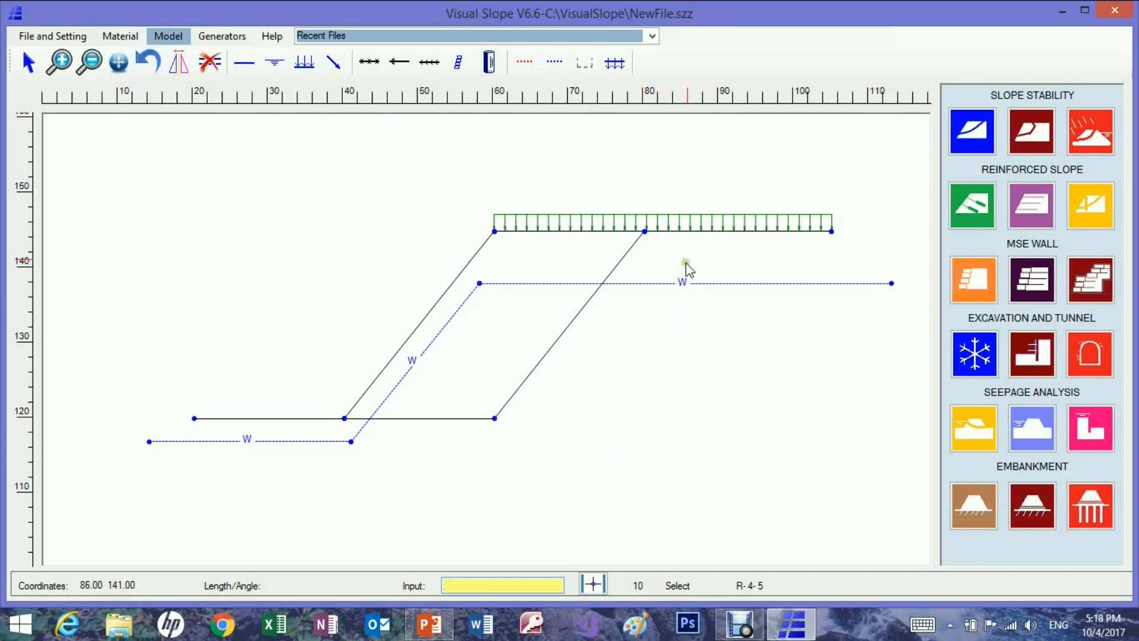
Edit the live surcharge value of the load on the slope crest.
left_click(682, 231)
left_click(866, 138)
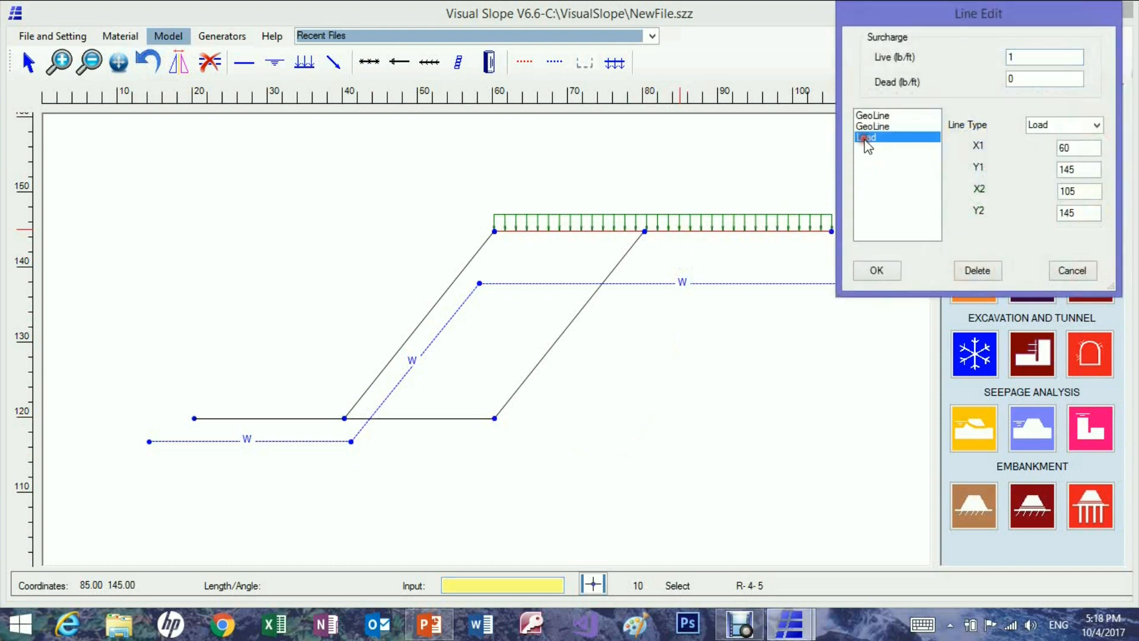
double_click(1015, 56)
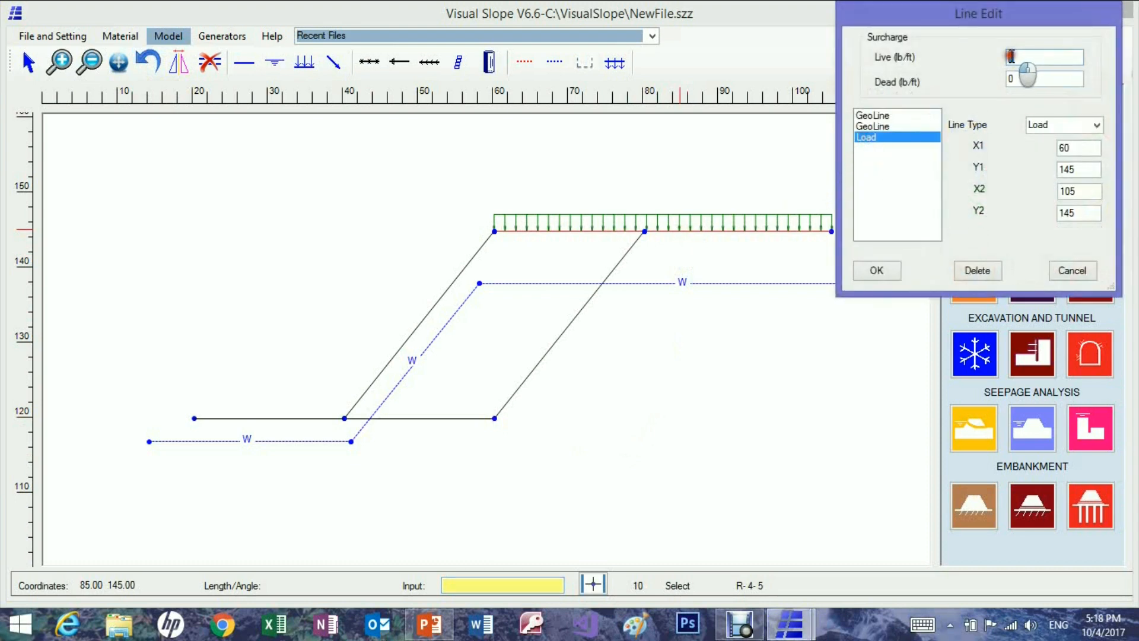
key("BackSpace")
left_click(890, 271)
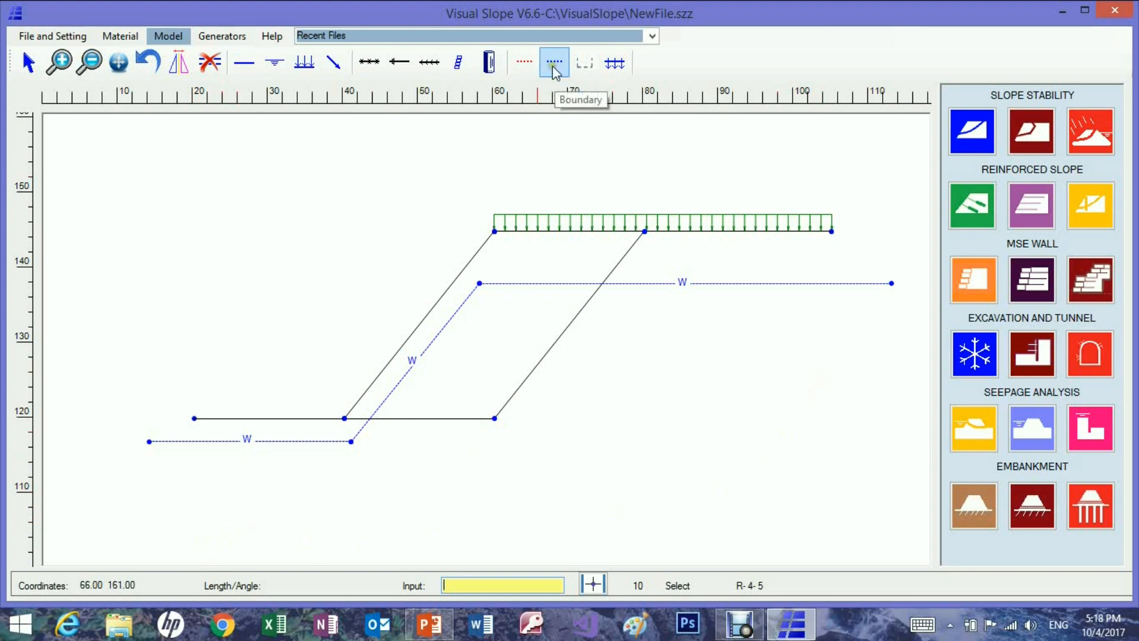
Generate the model boundary automatically along the sides and base below the ground surface.
left_click(585, 69)
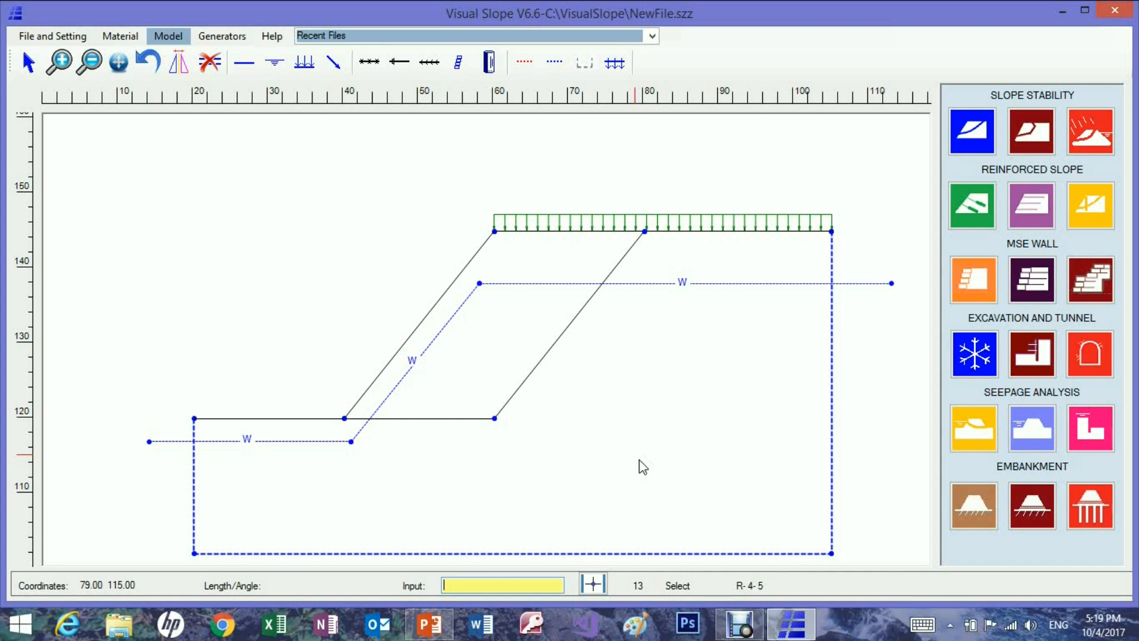
Fill the inclined slope zone with Hard Clay and the remaining ground with Shale, and check both zones' soil properties.
left_click(120, 37)
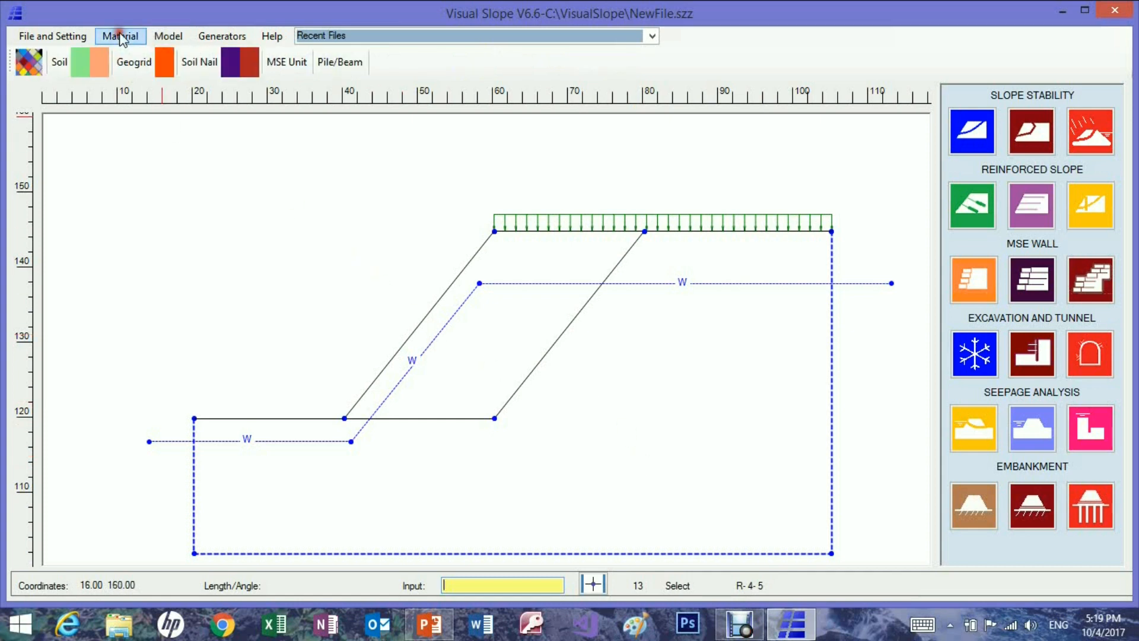
left_click(81, 66)
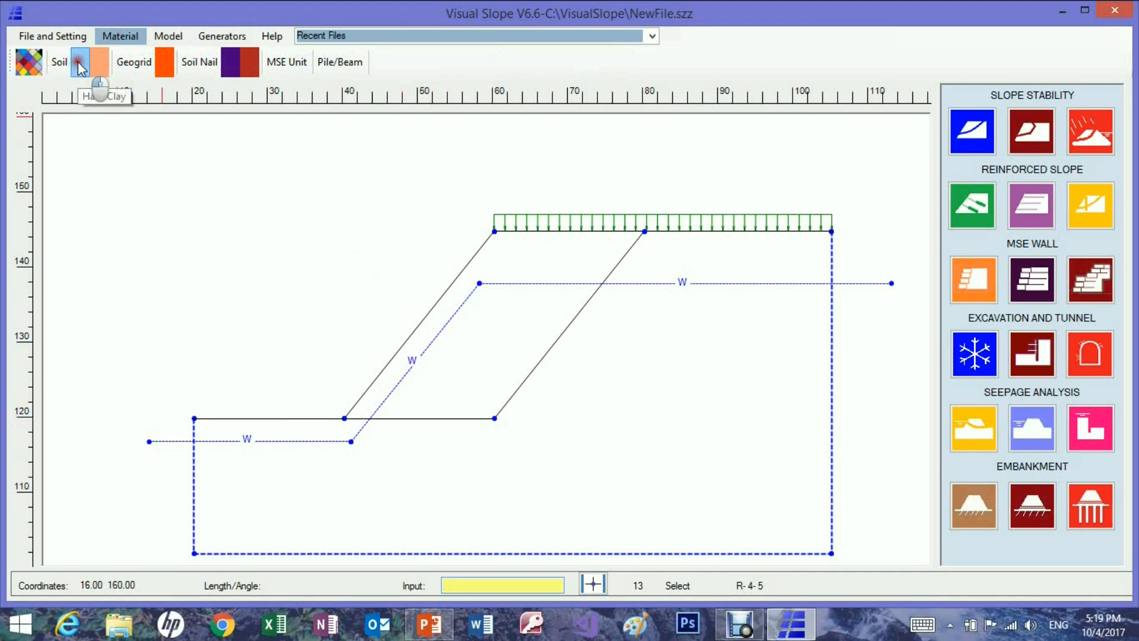
left_click(482, 356)
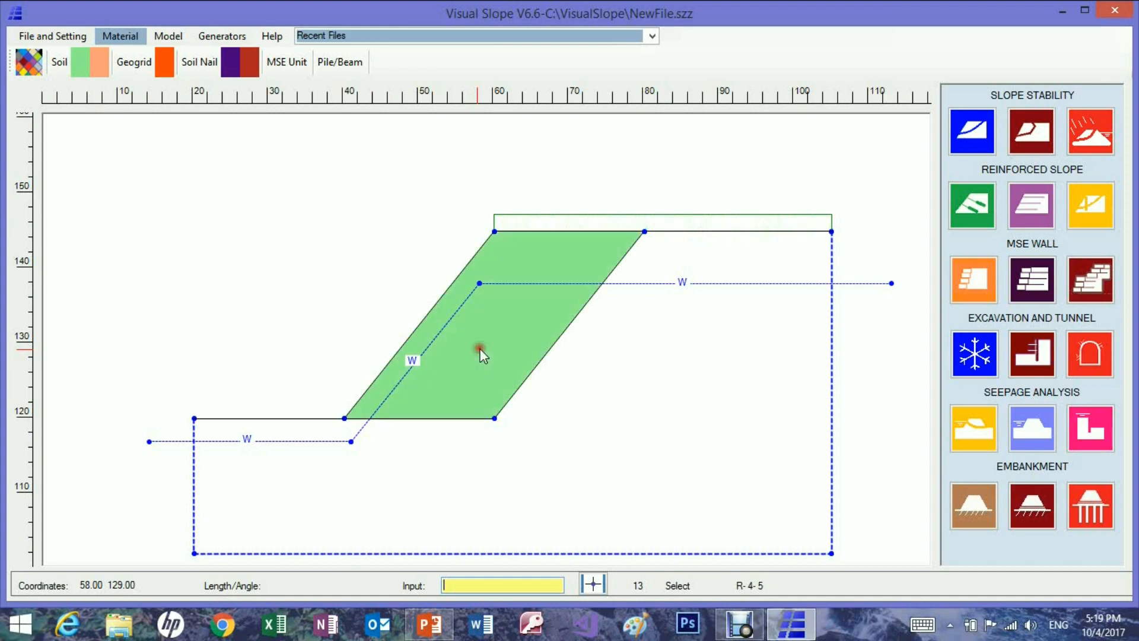
left_click(105, 63)
left_click(637, 419)
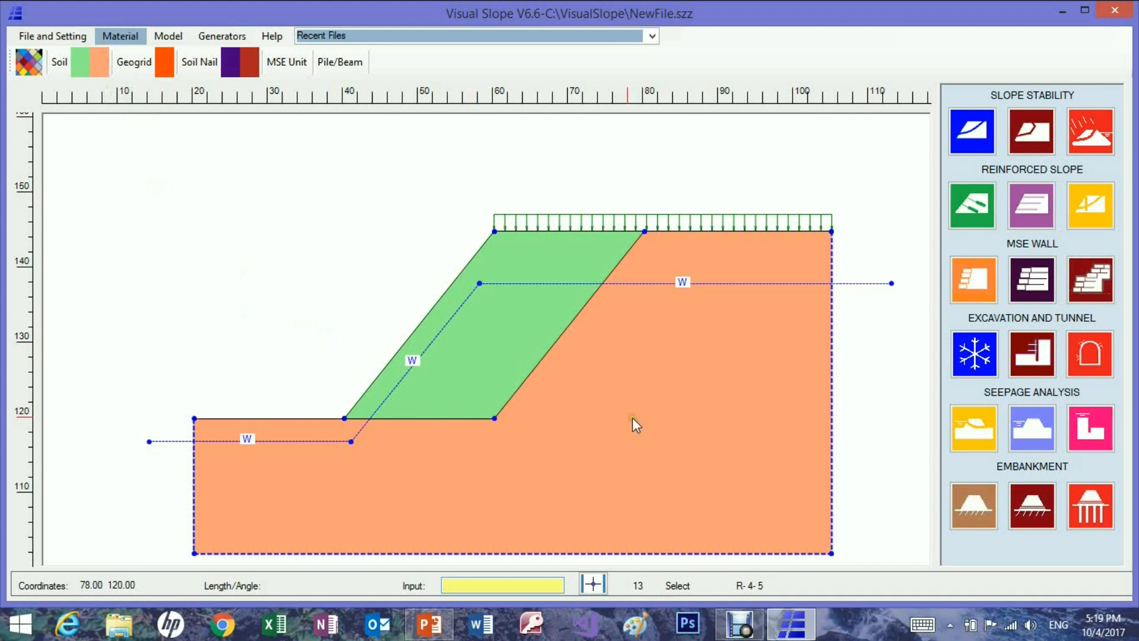
left_click(573, 399)
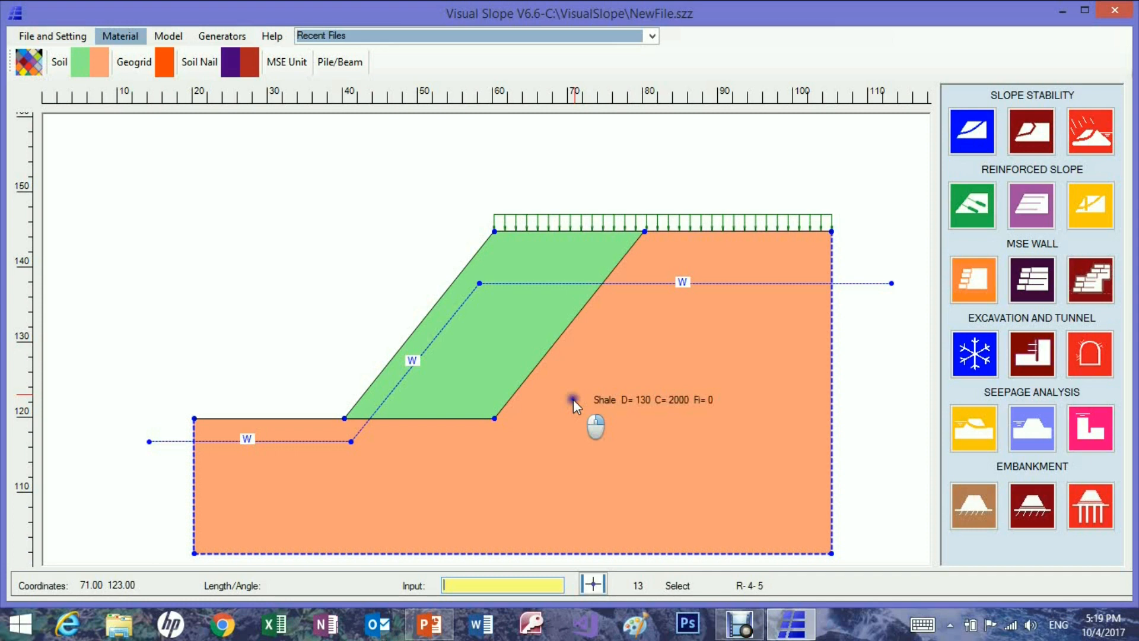
left_click(483, 357)
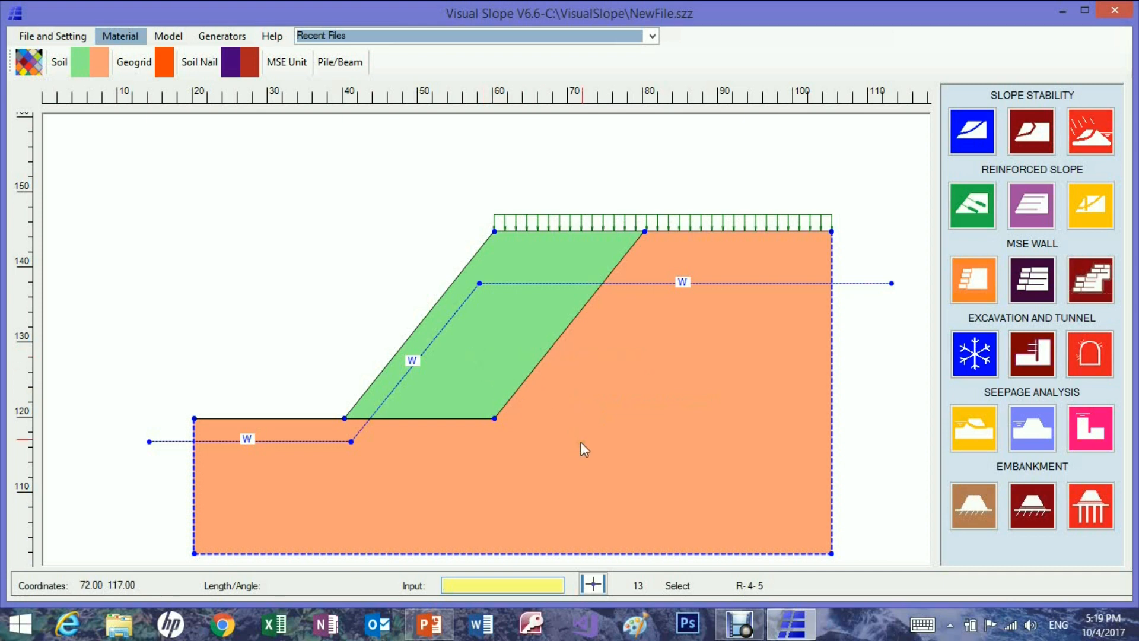
Magnify the slope crest area with the Zoom In tool, and return to the full model view.
left_click(170, 38)
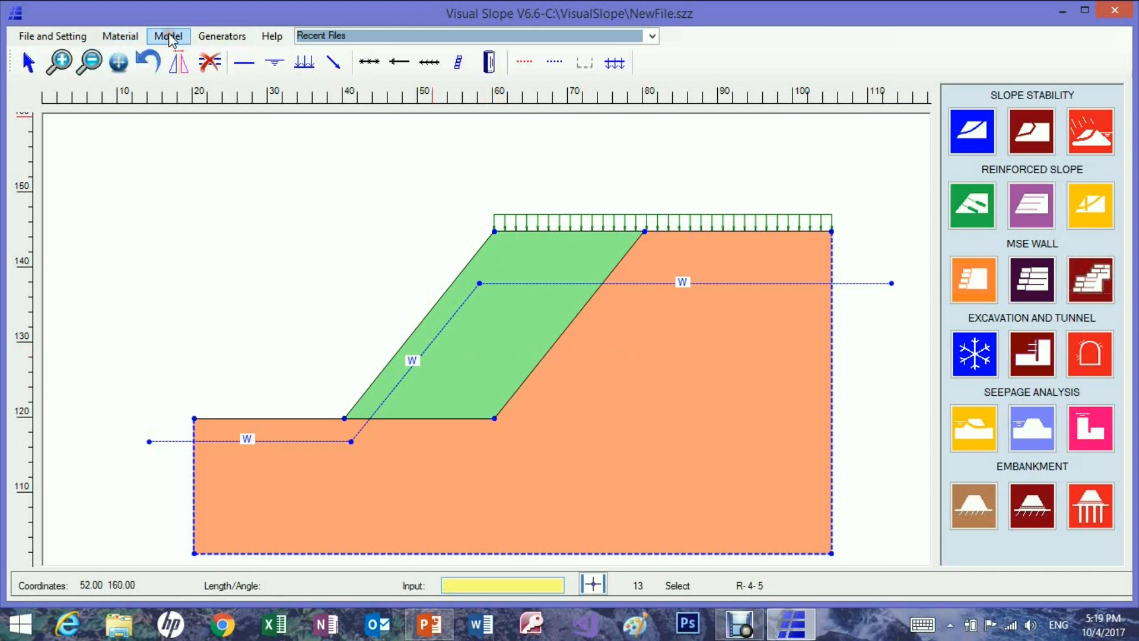
left_click(184, 157)
left_click(182, 157)
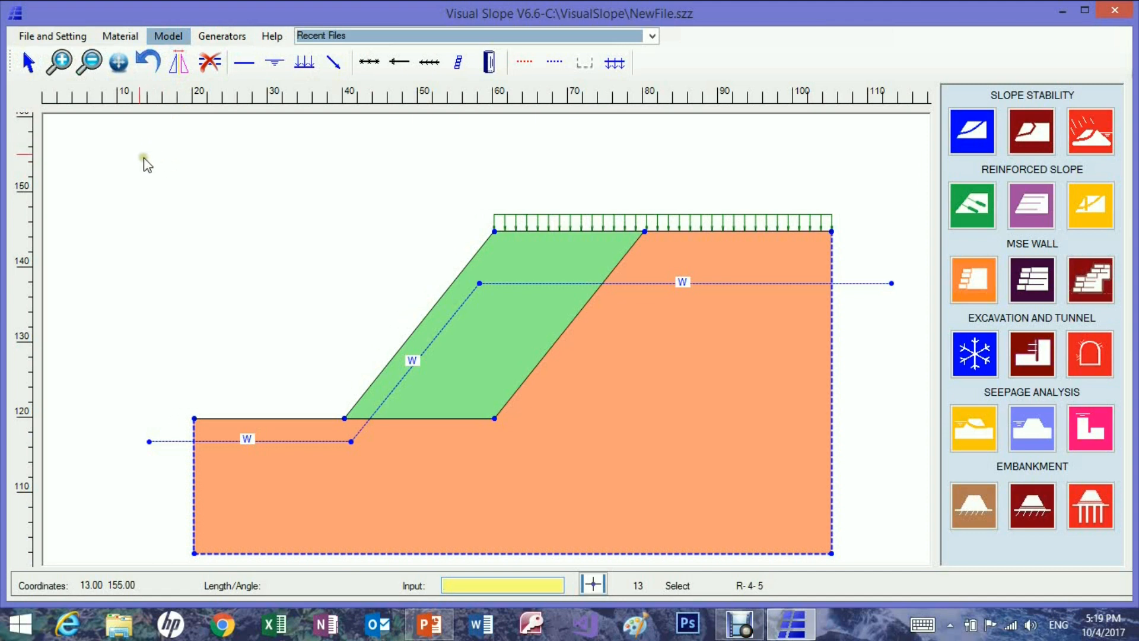
left_click(62, 62)
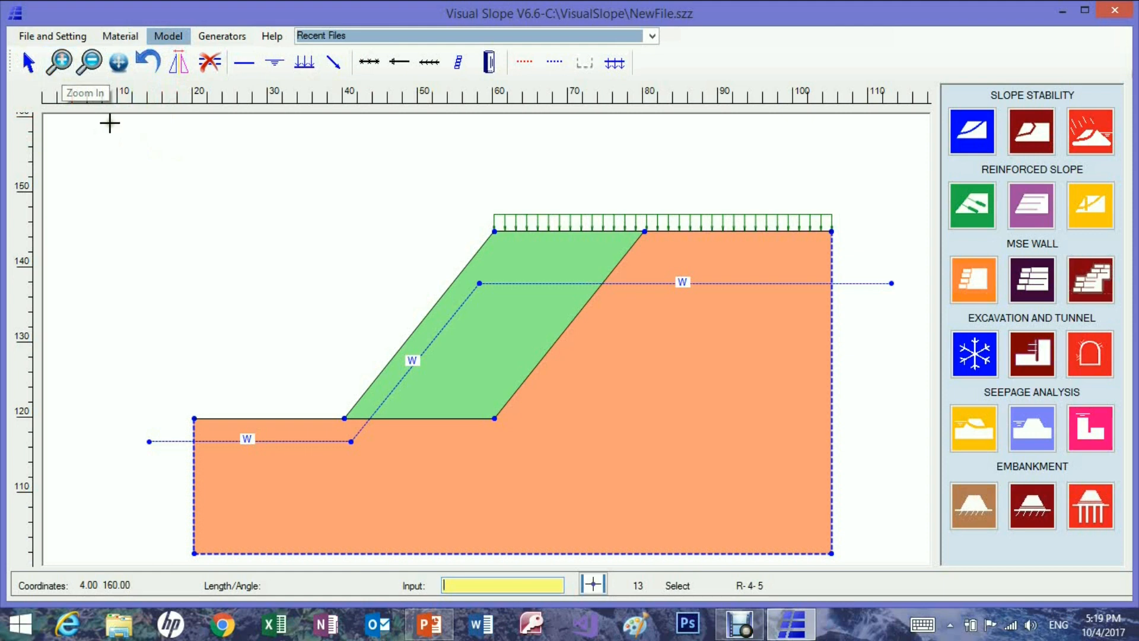
left_click_drag(426, 178, 606, 336)
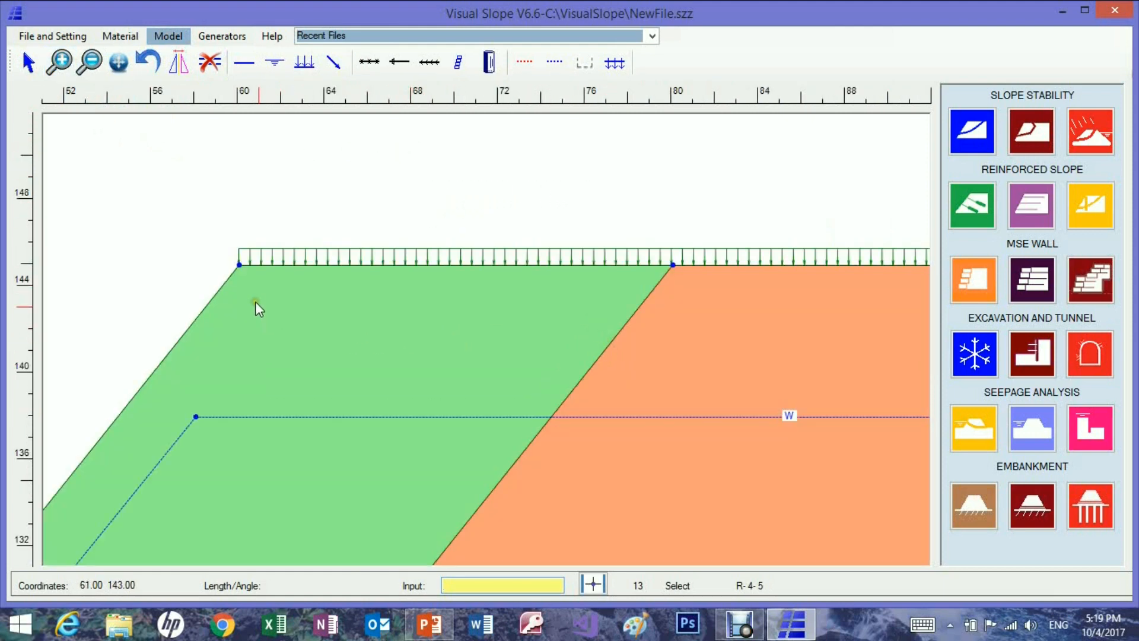
left_click(92, 64)
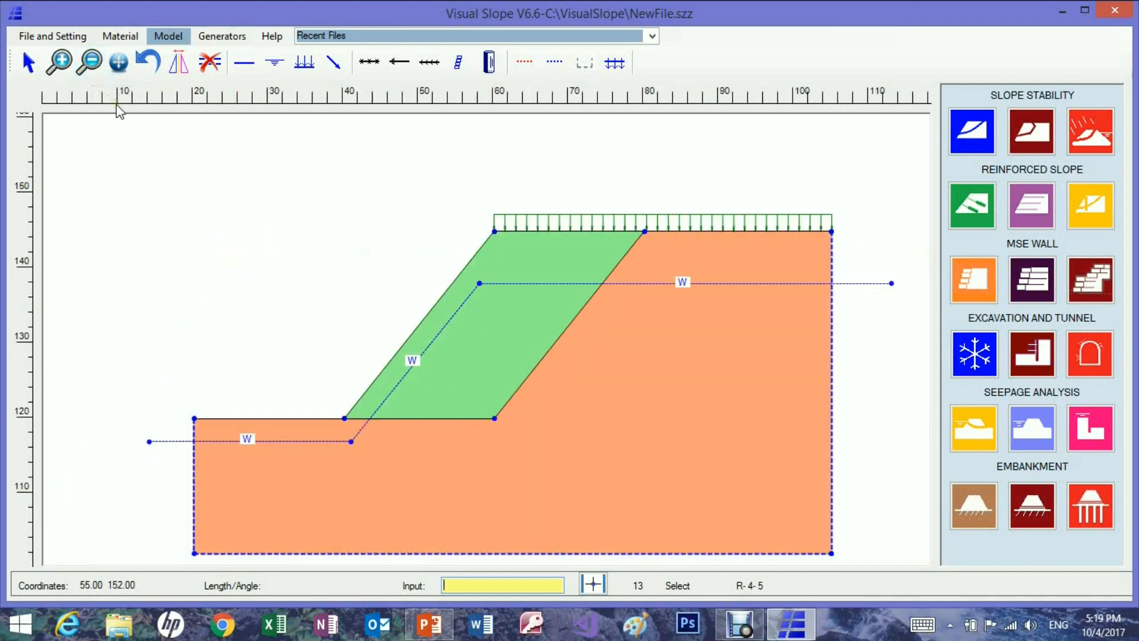
Reposition the model within the drawing area using the Move tool, and try zooming in and back out.
left_click(118, 62)
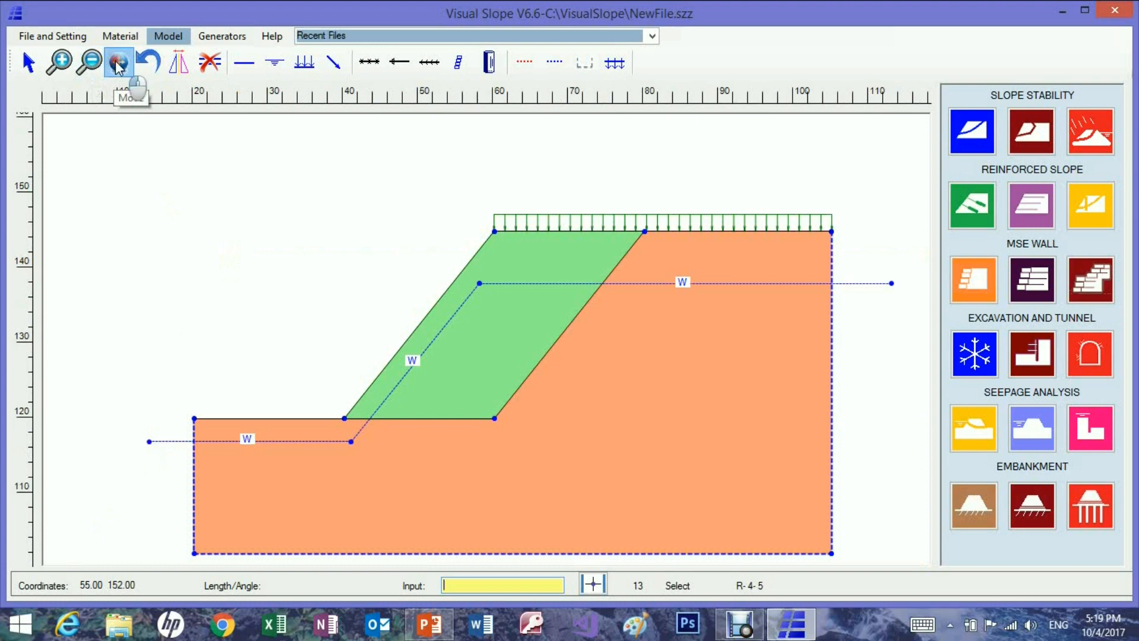
left_click_drag(257, 283, 256, 252)
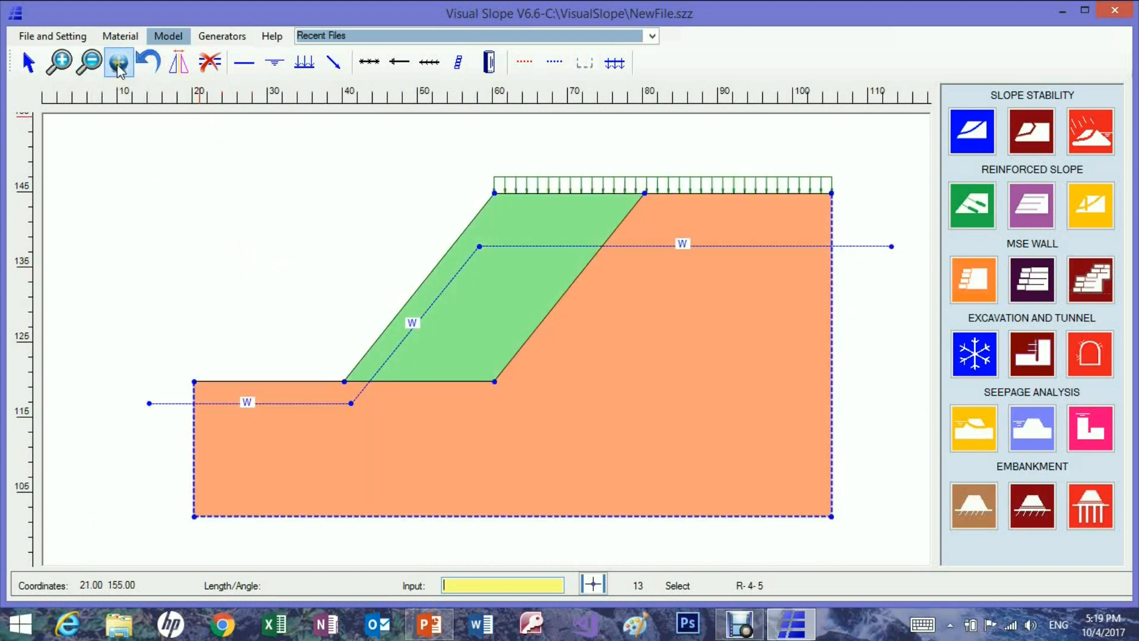
left_click(118, 65)
left_click_drag(233, 199, 167, 206)
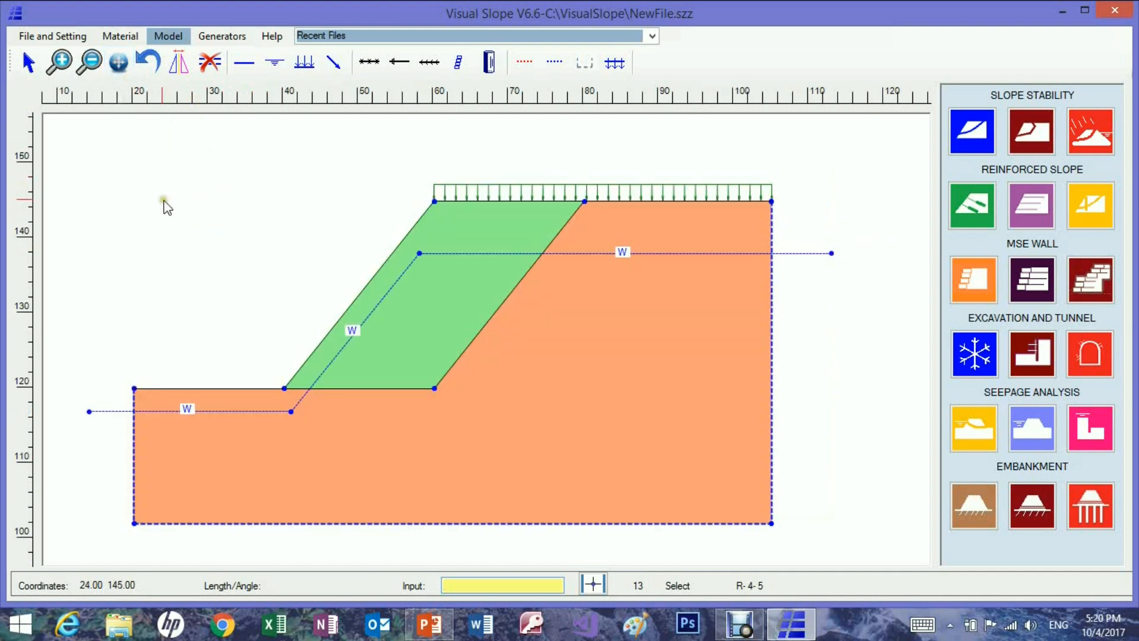
left_click(118, 62)
left_click_drag(234, 199, 237, 199)
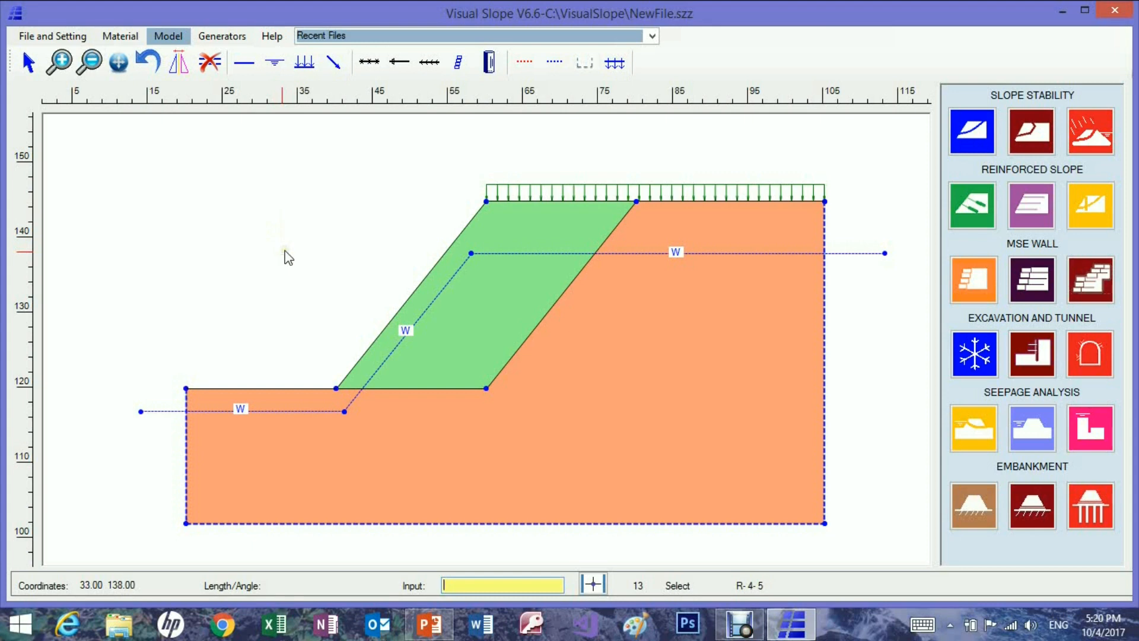
scroll(284, 250, "up", 1)
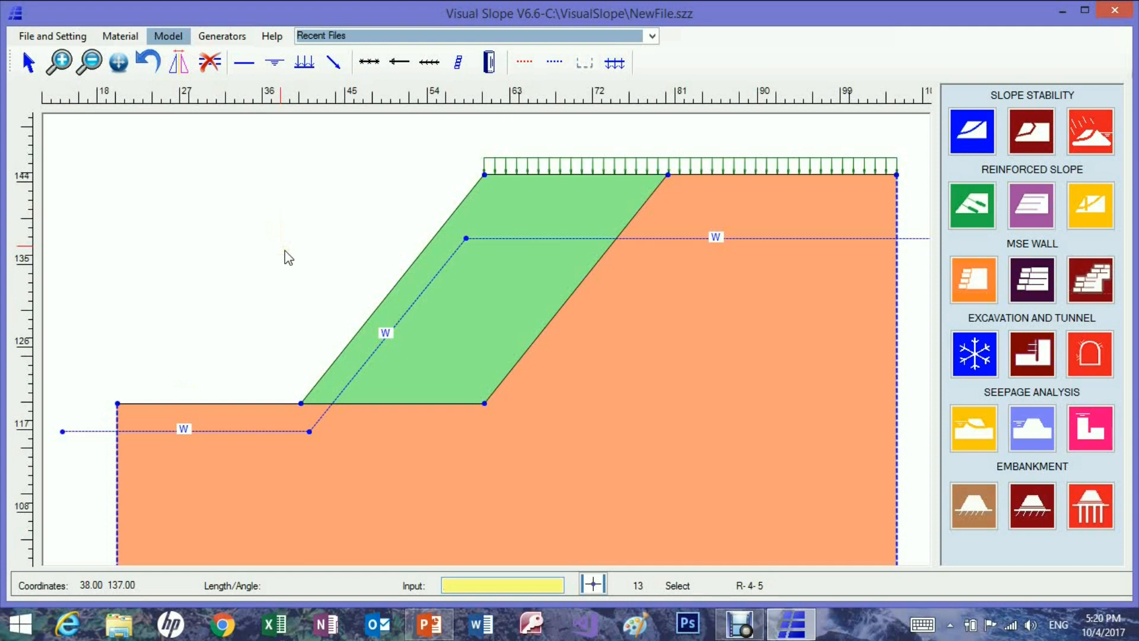
scroll(287, 256, "down", 2)
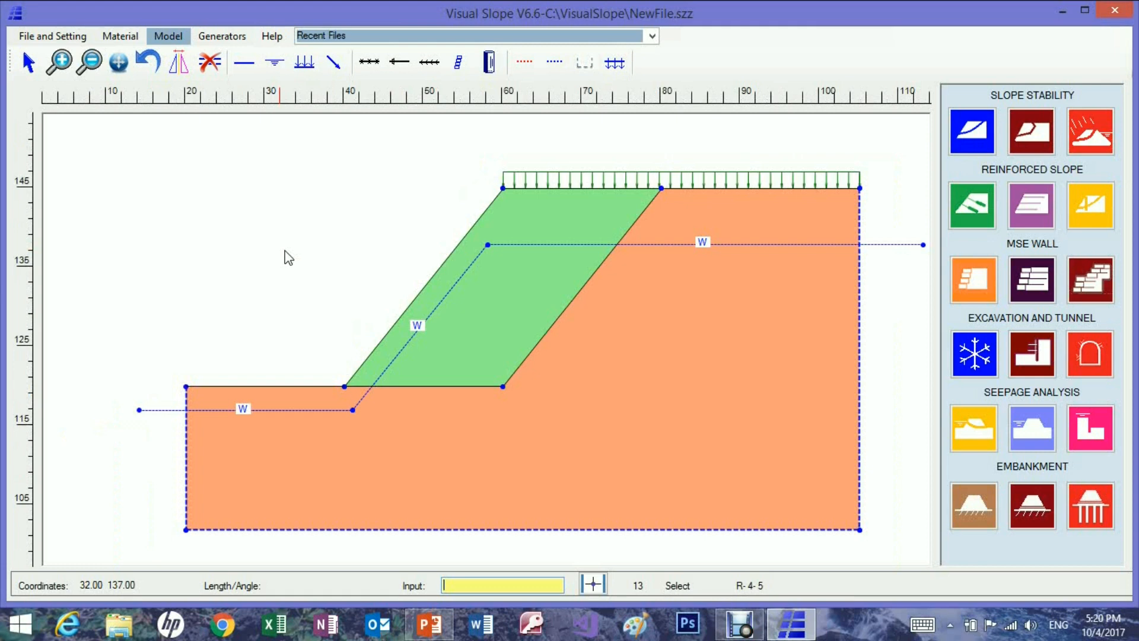
Flip the whole slope model horizontally, and flip it back to its original orientation.
left_click(177, 63)
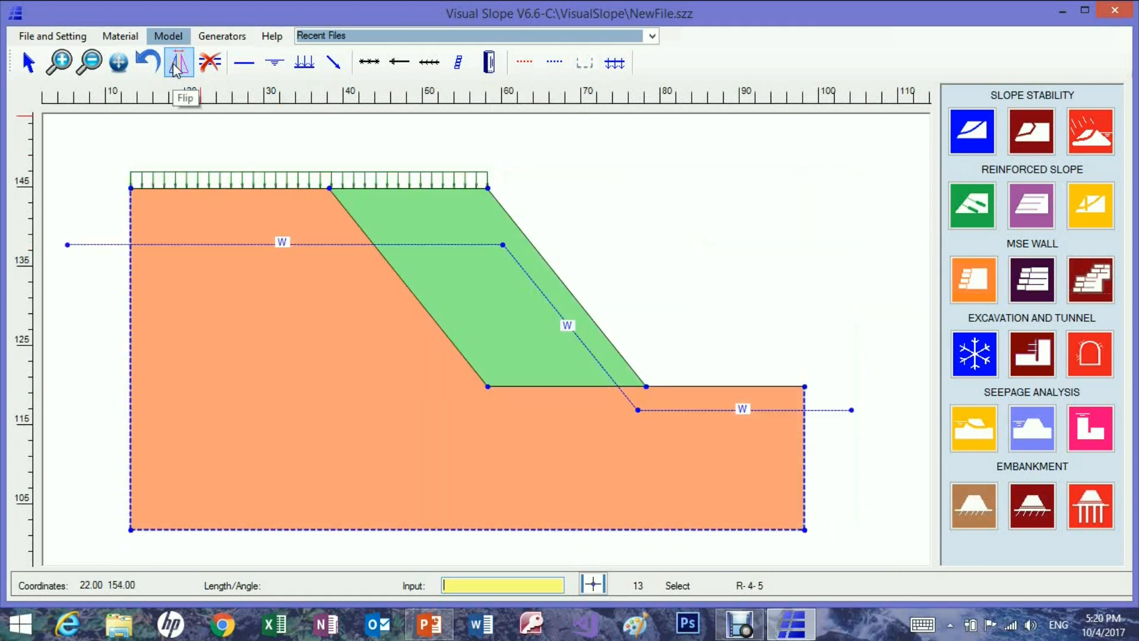
left_click(176, 65)
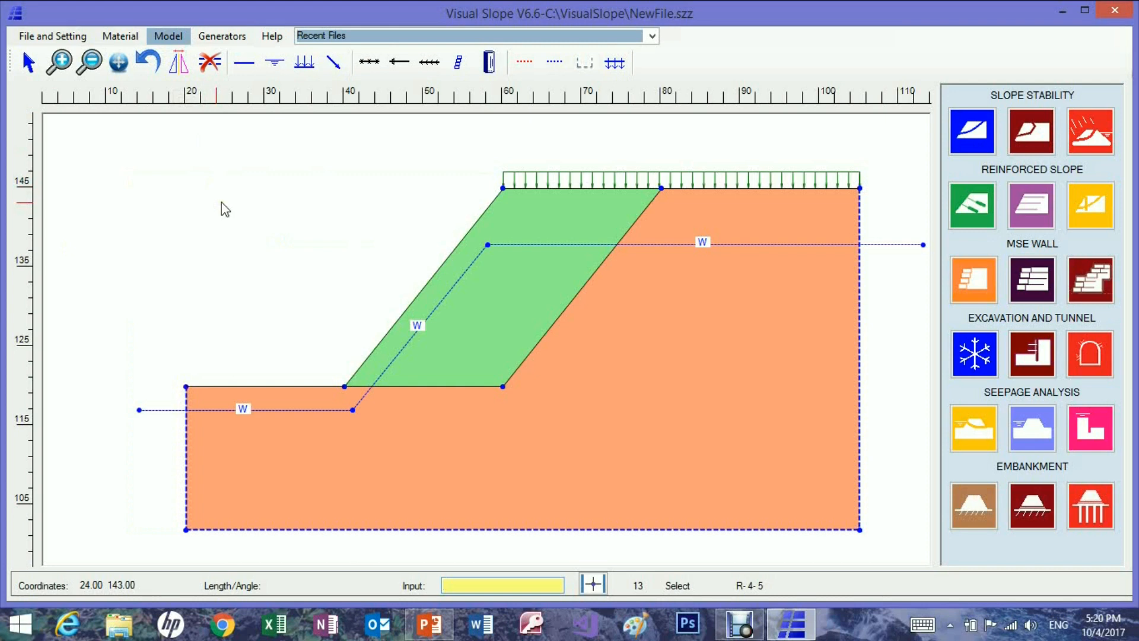
Start saving the model as a Visual Slope file and choose the Desktop as the destination folder.
left_click(56, 36)
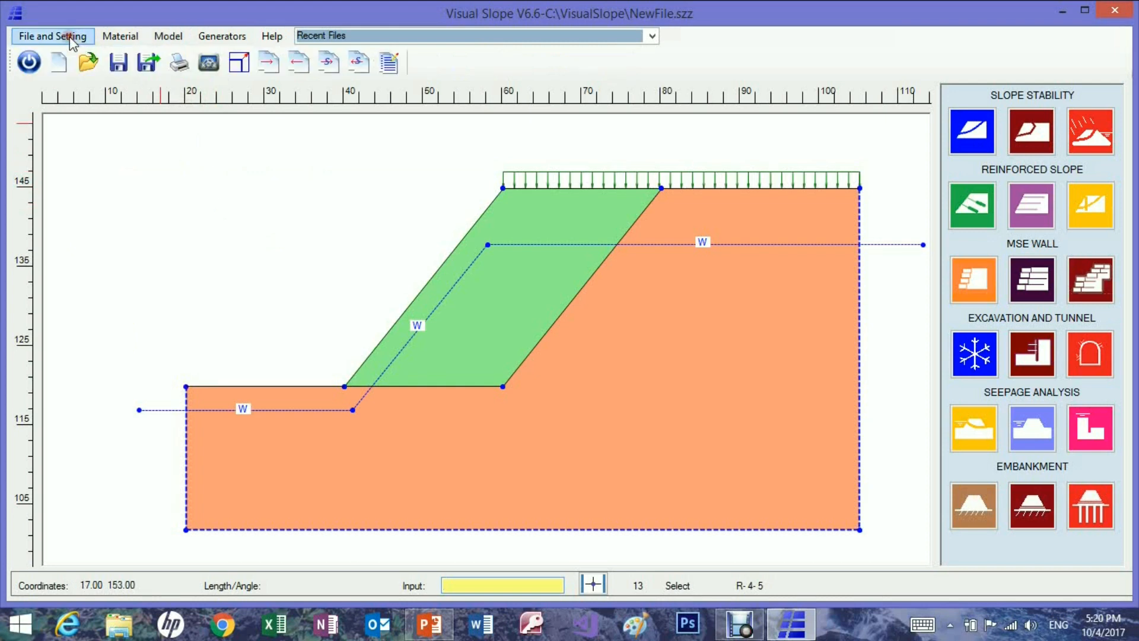
left_click(118, 62)
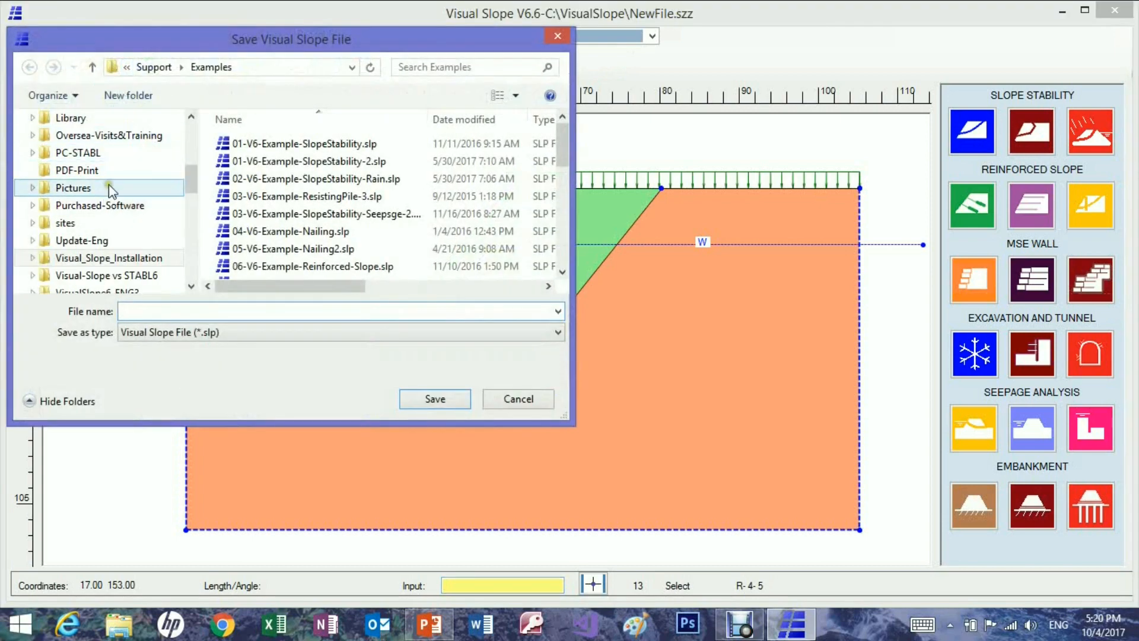
left_click(191, 153)
left_click(188, 222)
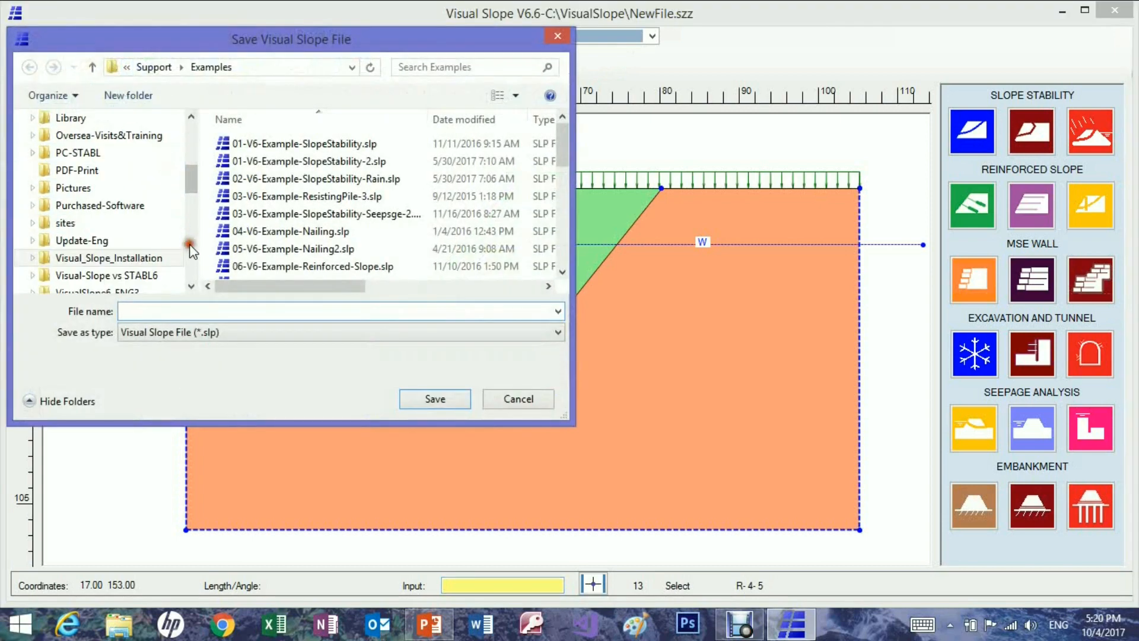
left_click(191, 259)
left_click(189, 261)
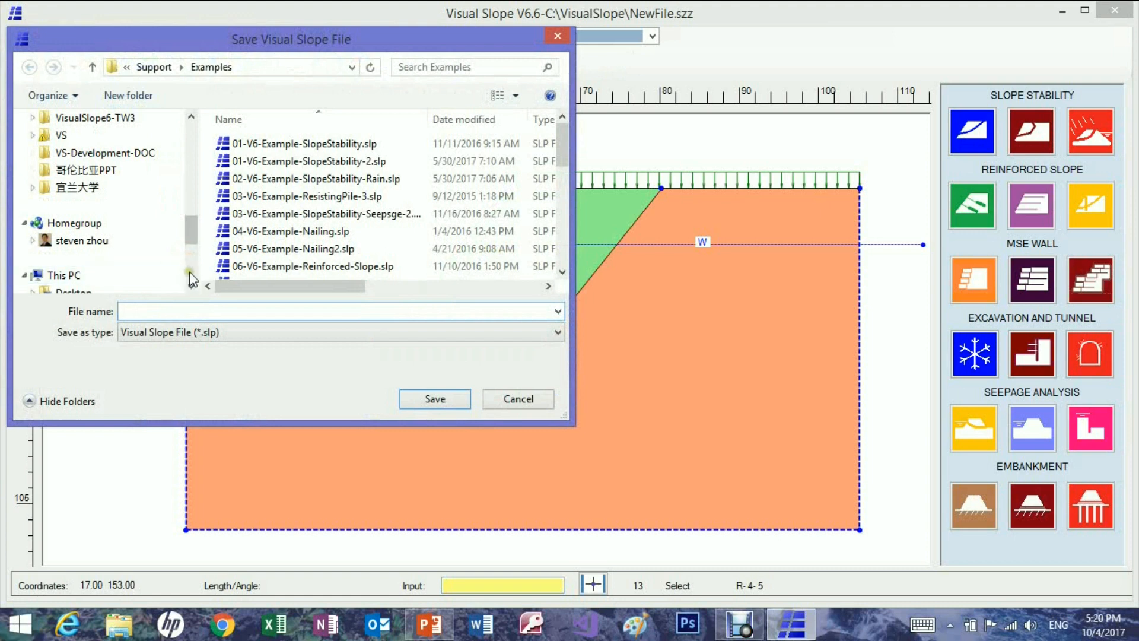
left_click(192, 268)
left_click(74, 152)
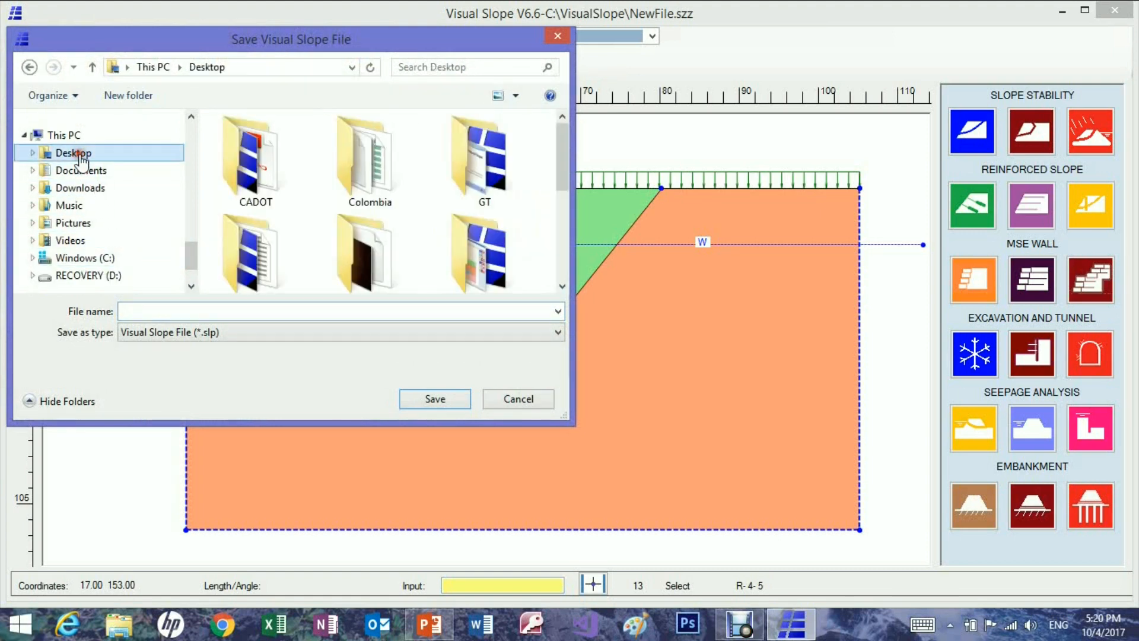
Name the model file Example1 and save it on the Desktop.
left_click(561, 265)
left_click(563, 265)
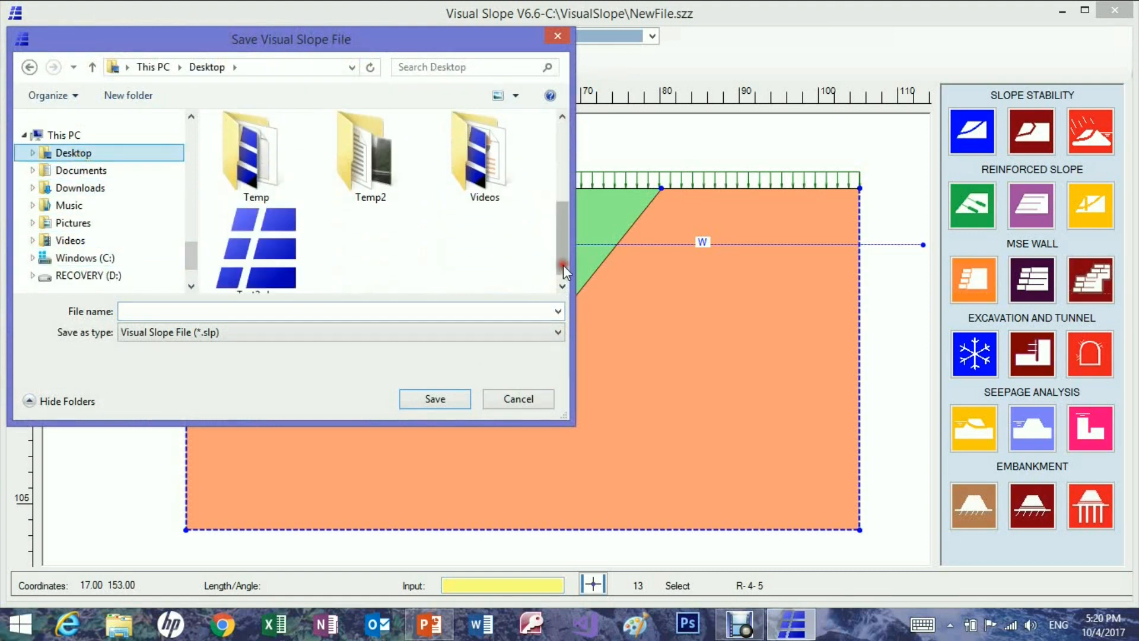
left_click(491, 172)
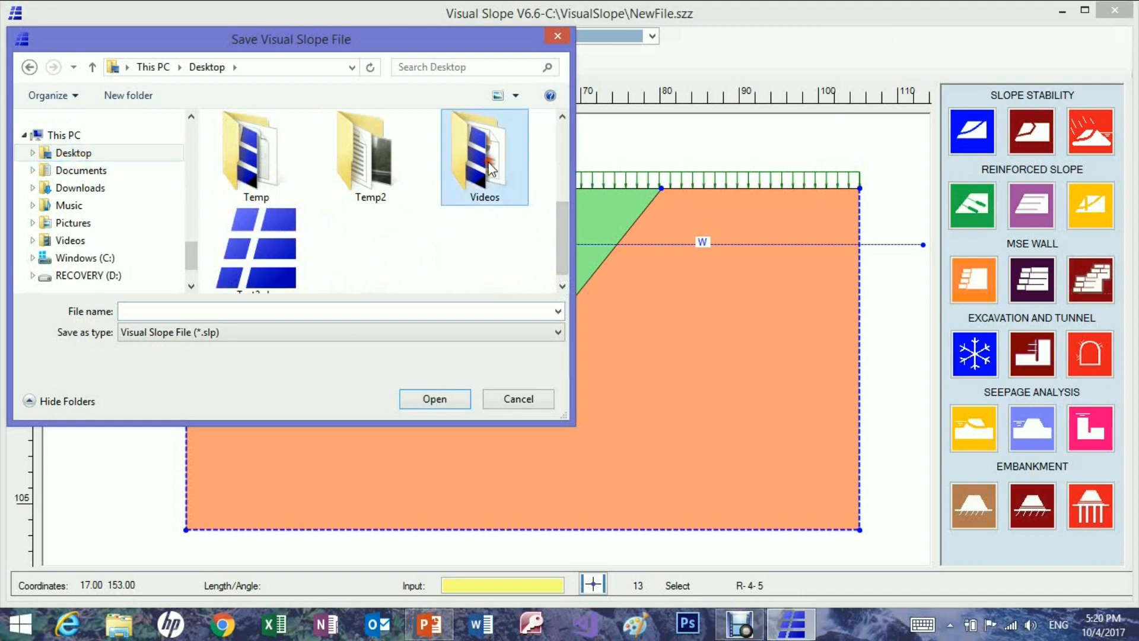
left_click(129, 312)
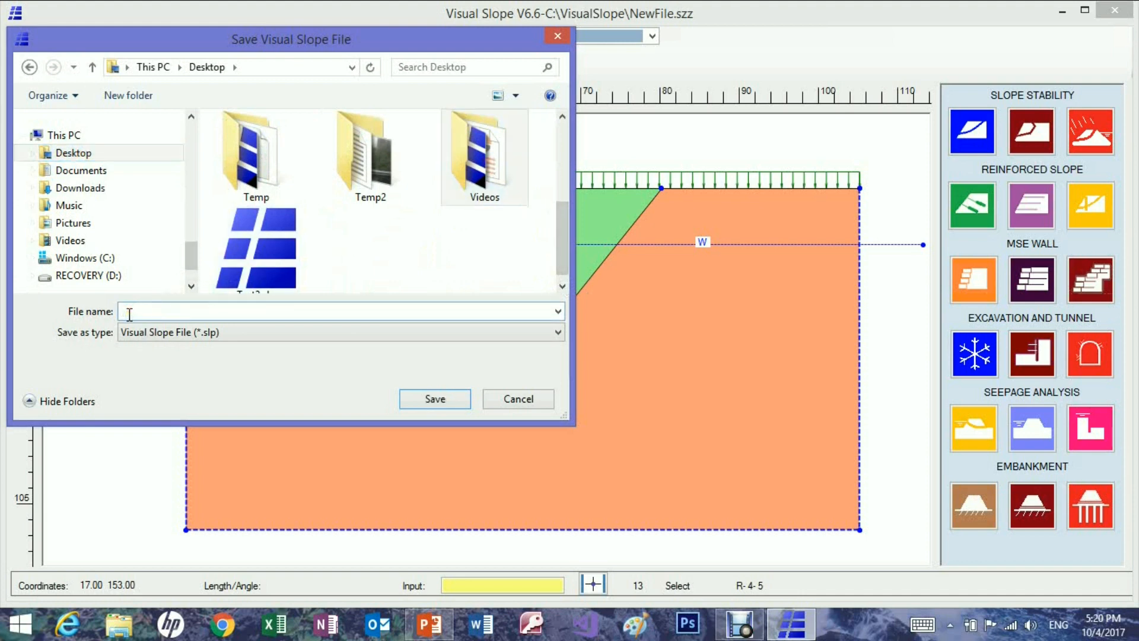
type("Exam")
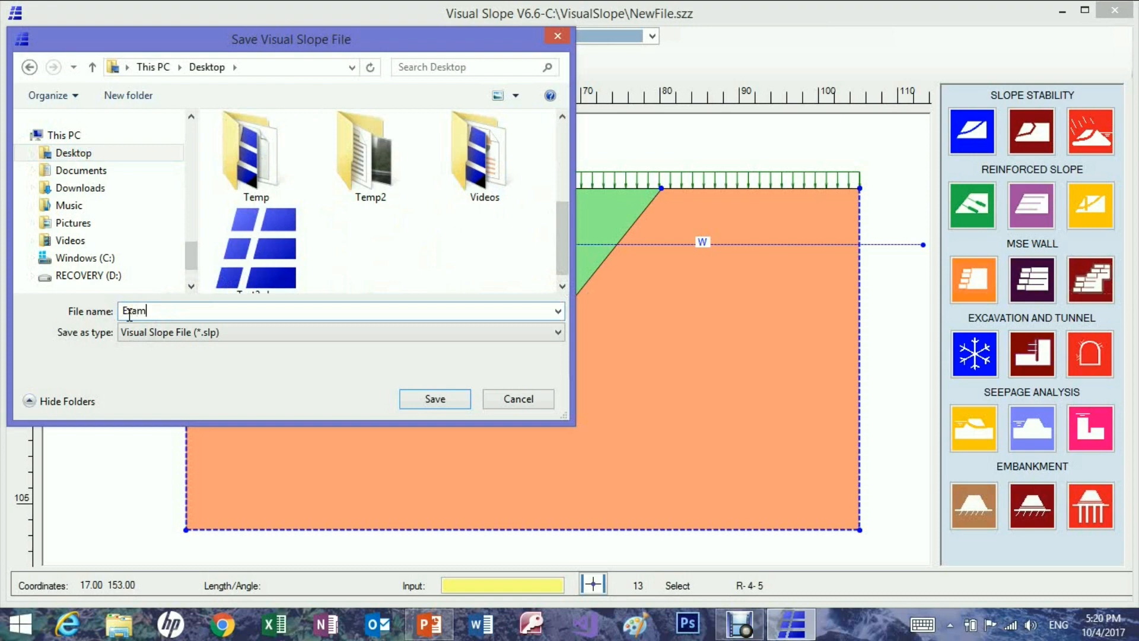
type("ple1")
left_click(447, 400)
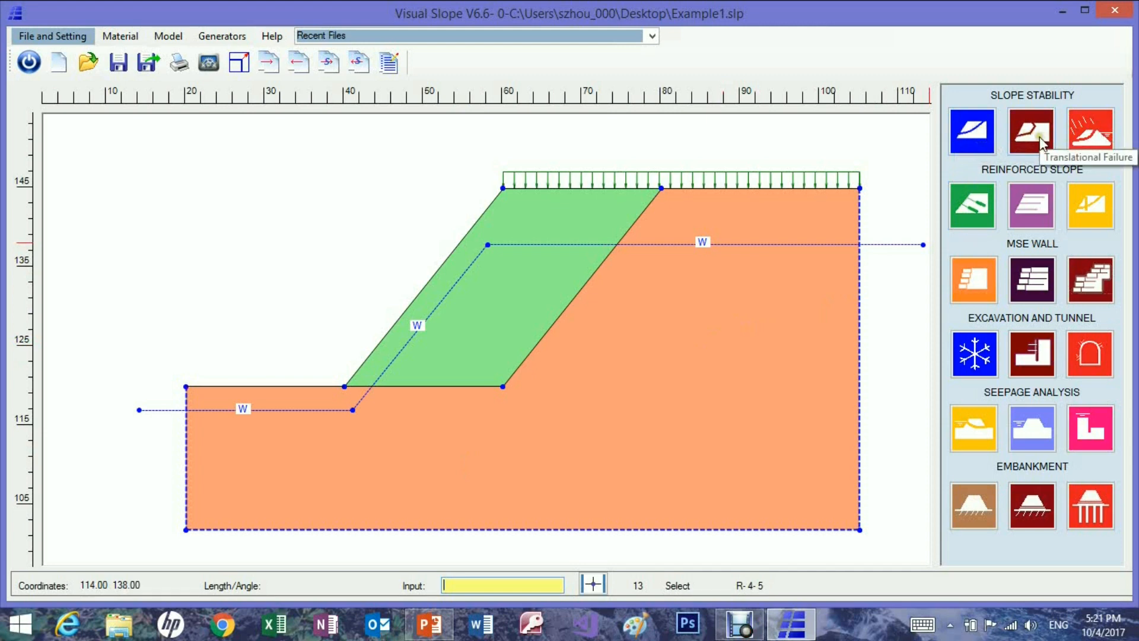
Open the circular slope stability analysis and pick the left and right initiation points at X coordinates 28 and 43.
left_click(971, 131)
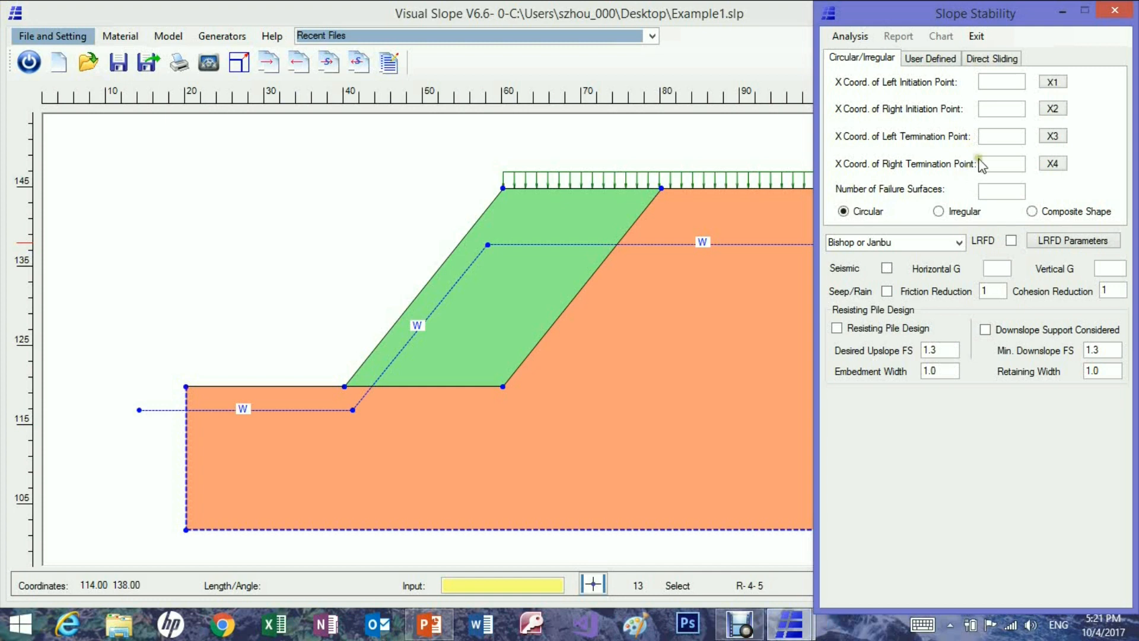
left_click(1052, 83)
left_click(246, 373)
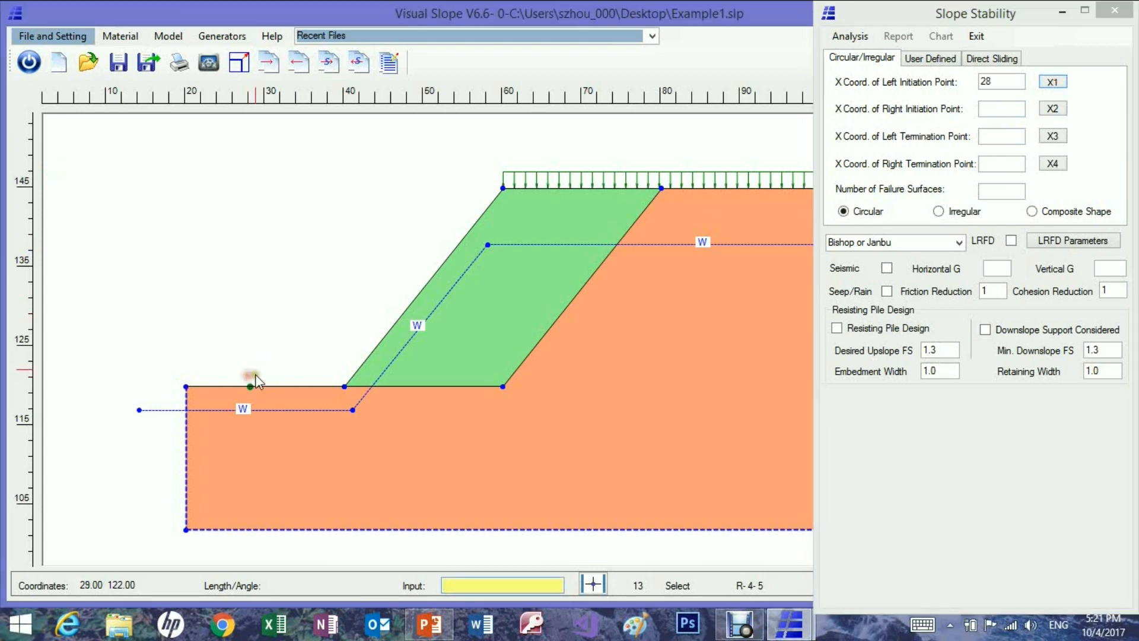
left_click(1048, 115)
left_click(370, 335)
Pick the left and right termination points on the slope crest at X coordinates 69 and 93.
left_click(1053, 135)
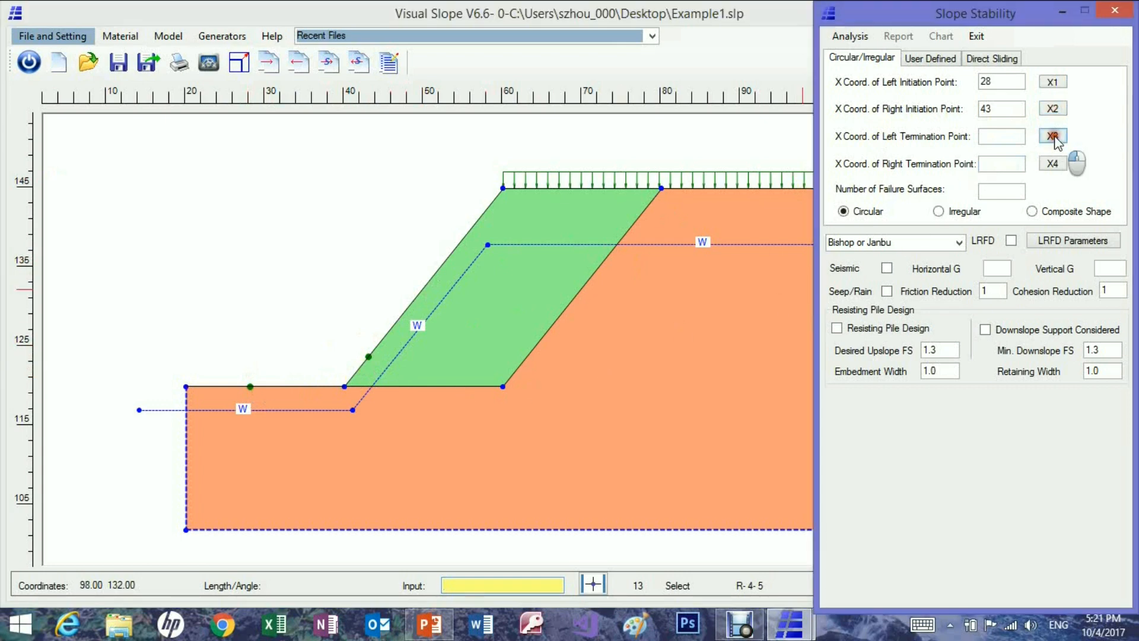
left_click(573, 182)
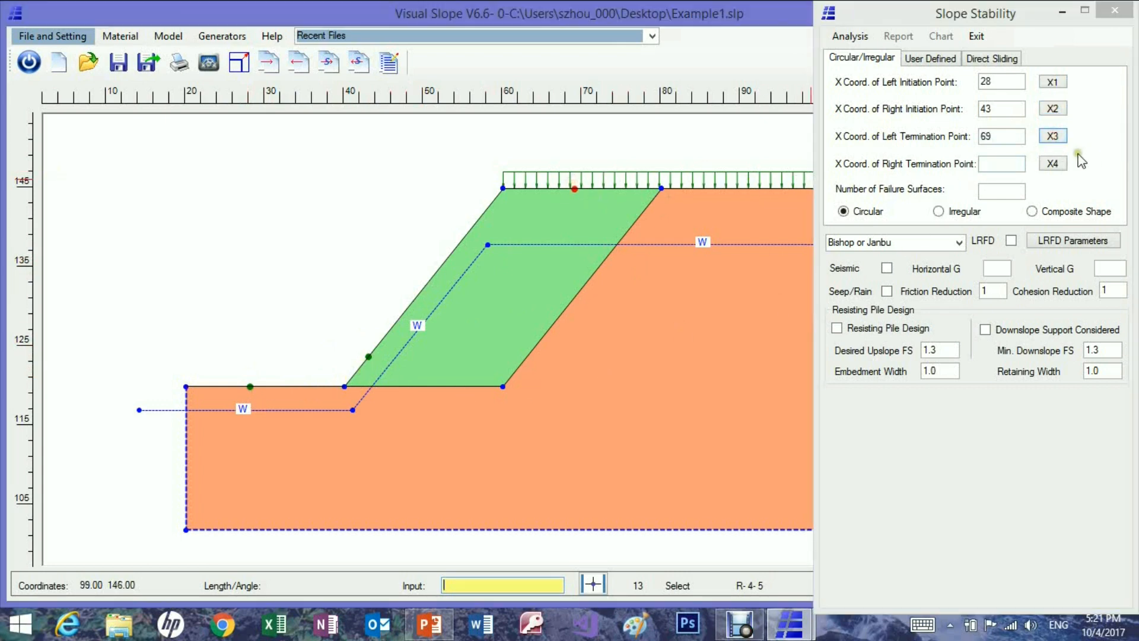
left_click(1053, 163)
left_click(765, 178)
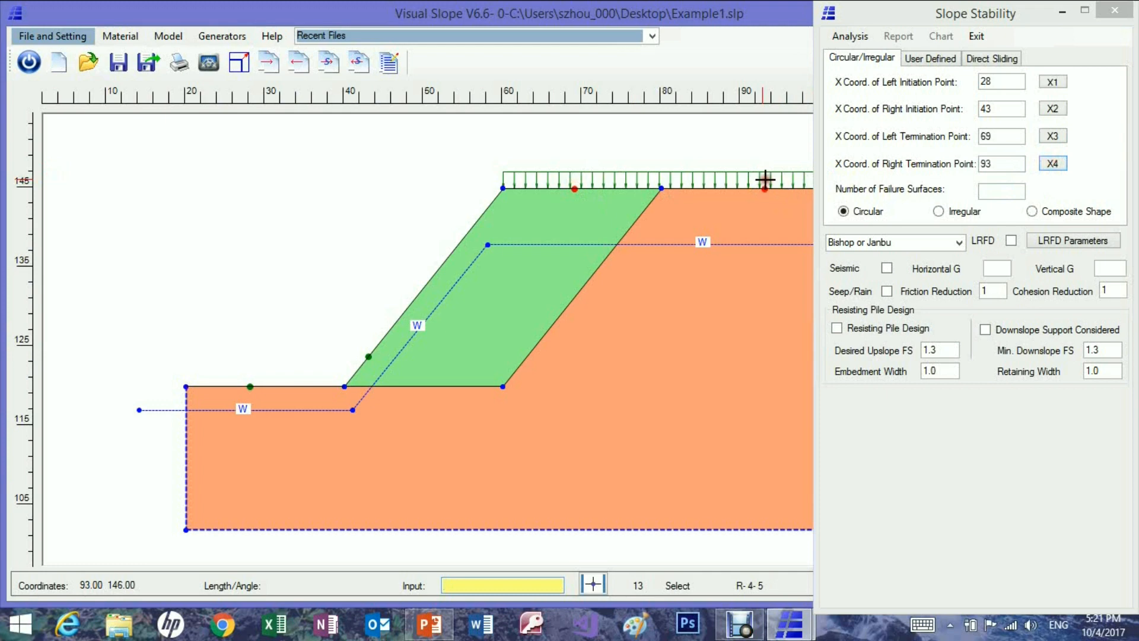
Set the number of failure surfaces to 500, run the circular analysis, display the surface with the lowest safety factor, and close the analysis.
left_click(992, 191)
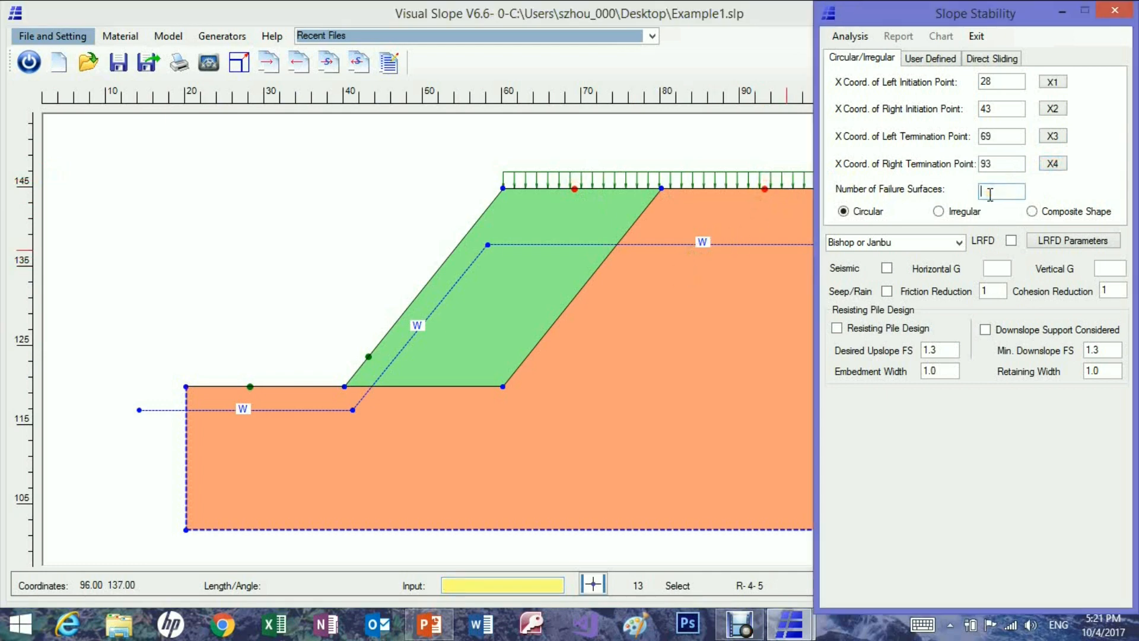
type("500")
left_click(848, 38)
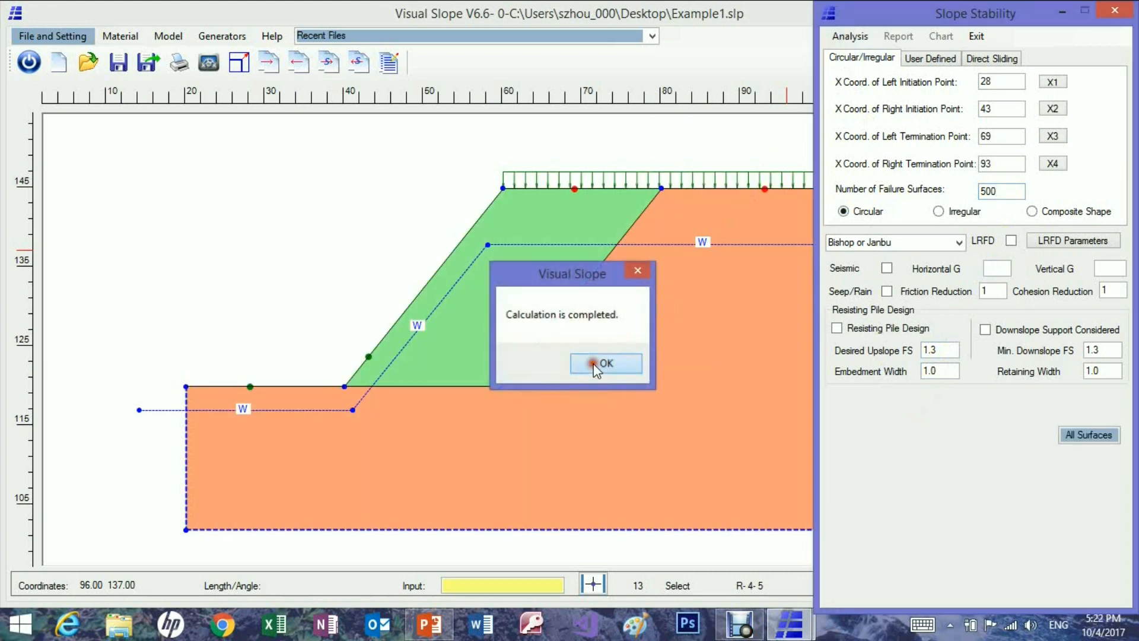
left_click(600, 364)
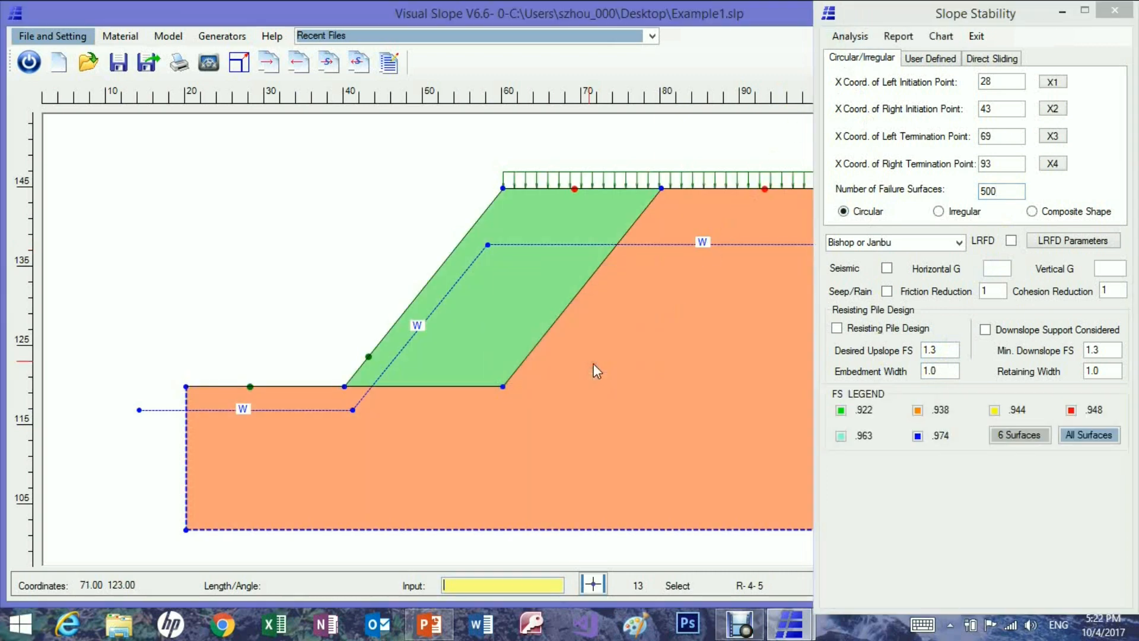
left_click(840, 410)
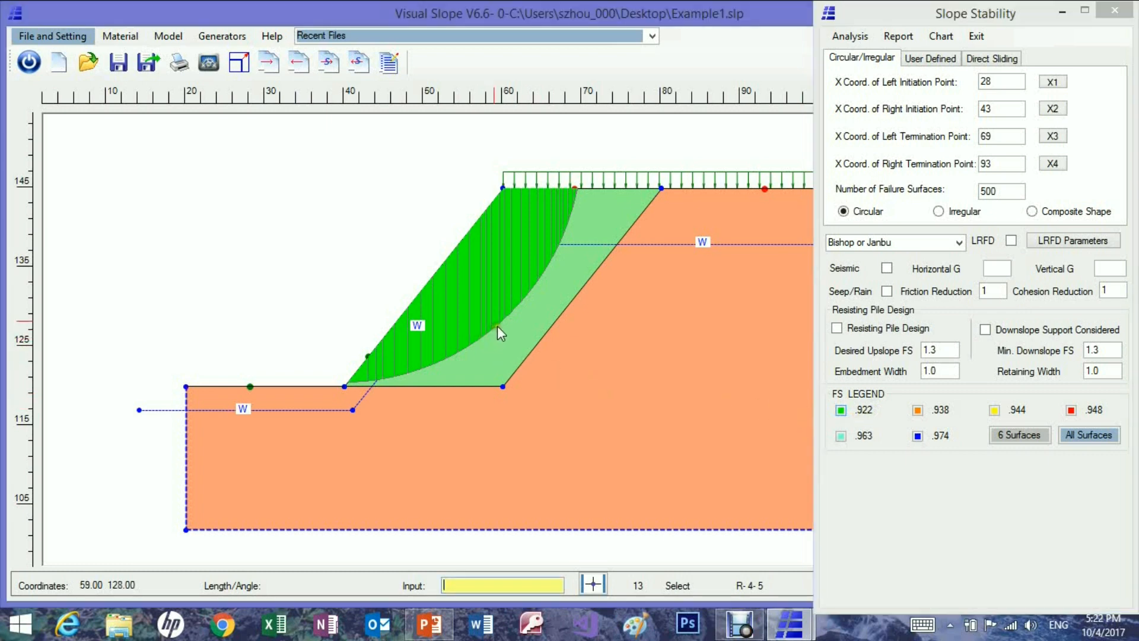
left_click(1114, 11)
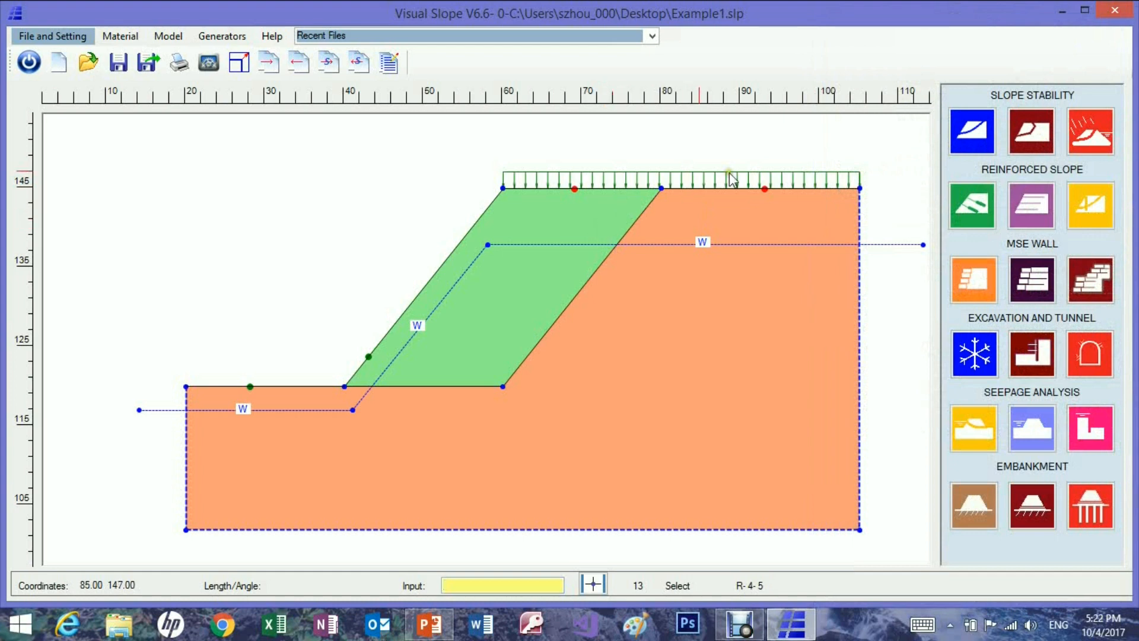
Reopen the stability analysis and pick the first two points of a user-defined failure surface at (39, 122) and (51, 122).
left_click(971, 130)
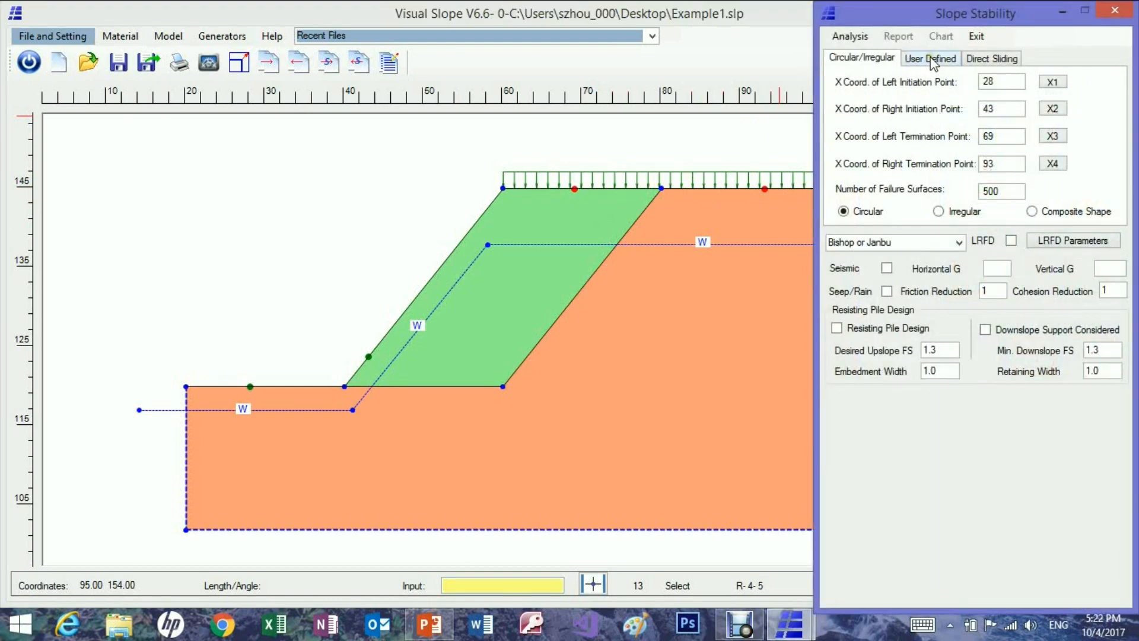
left_click(933, 59)
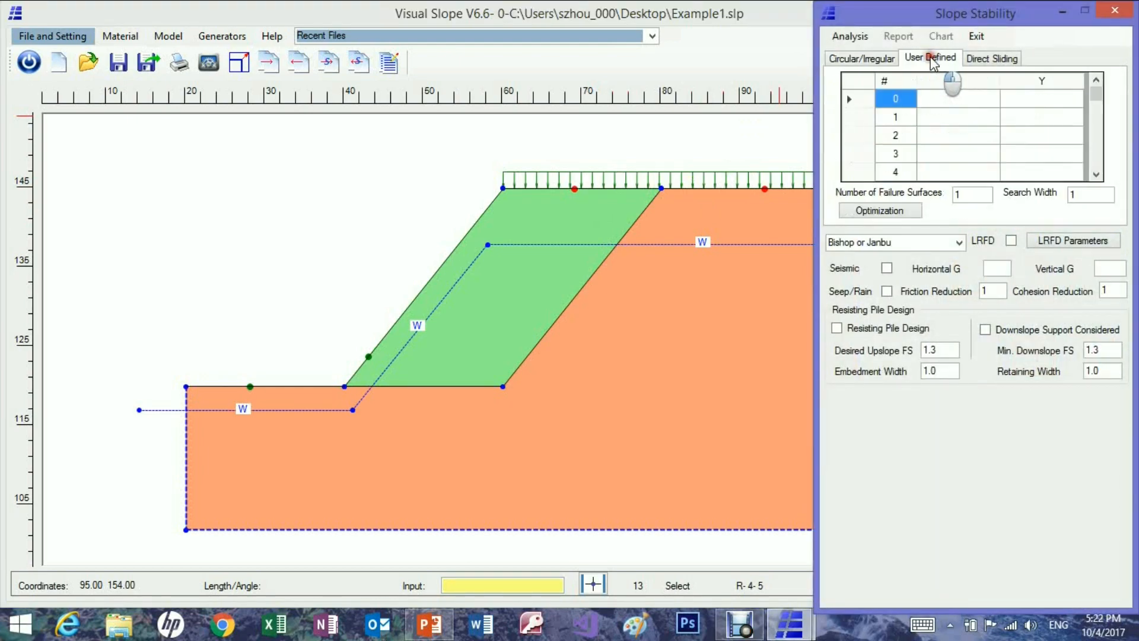
left_click(942, 98)
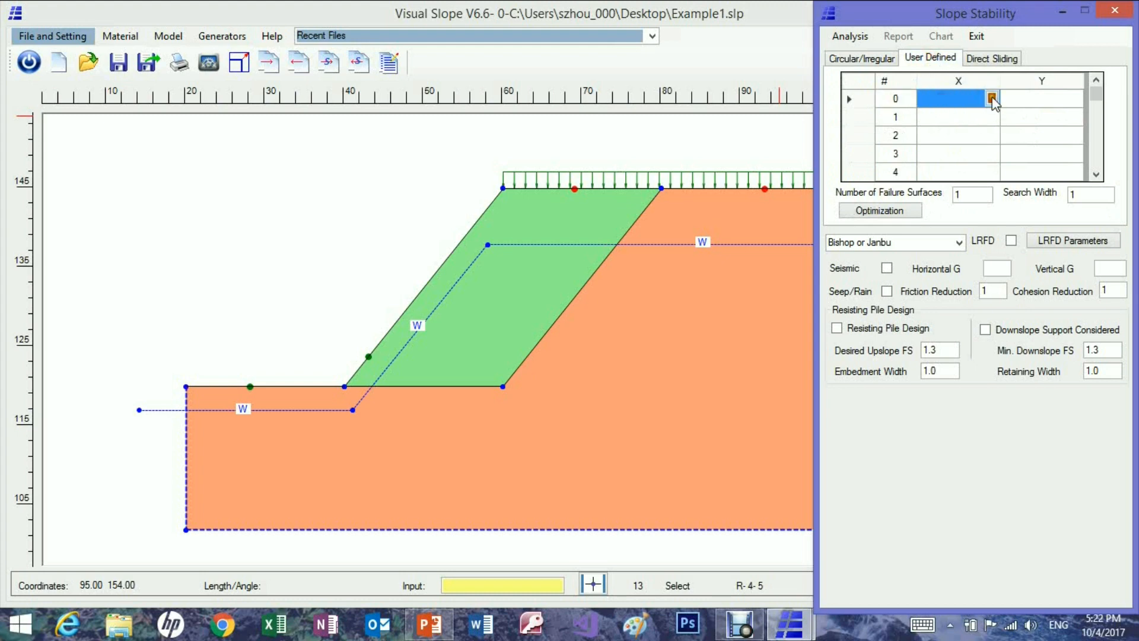
left_click(992, 99)
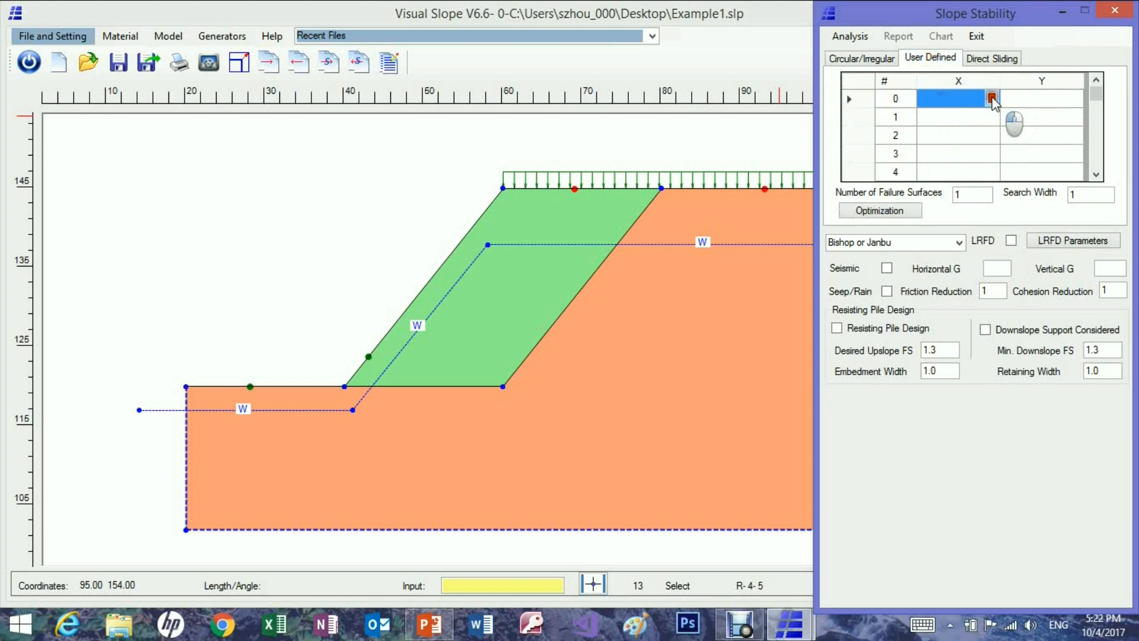
left_click(340, 374)
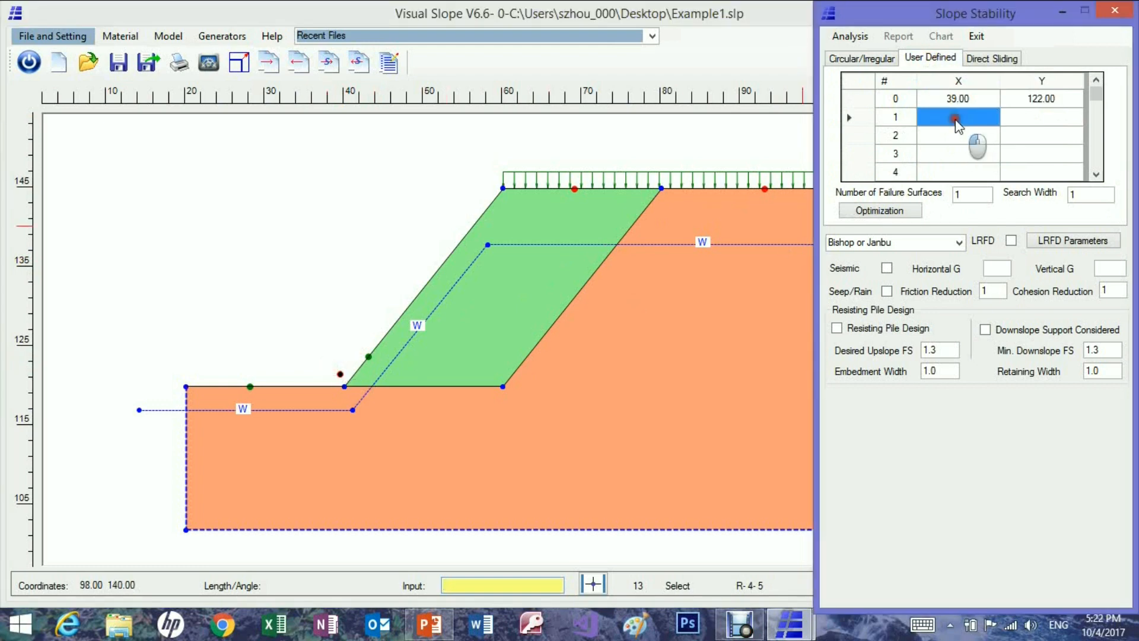
left_click(992, 117)
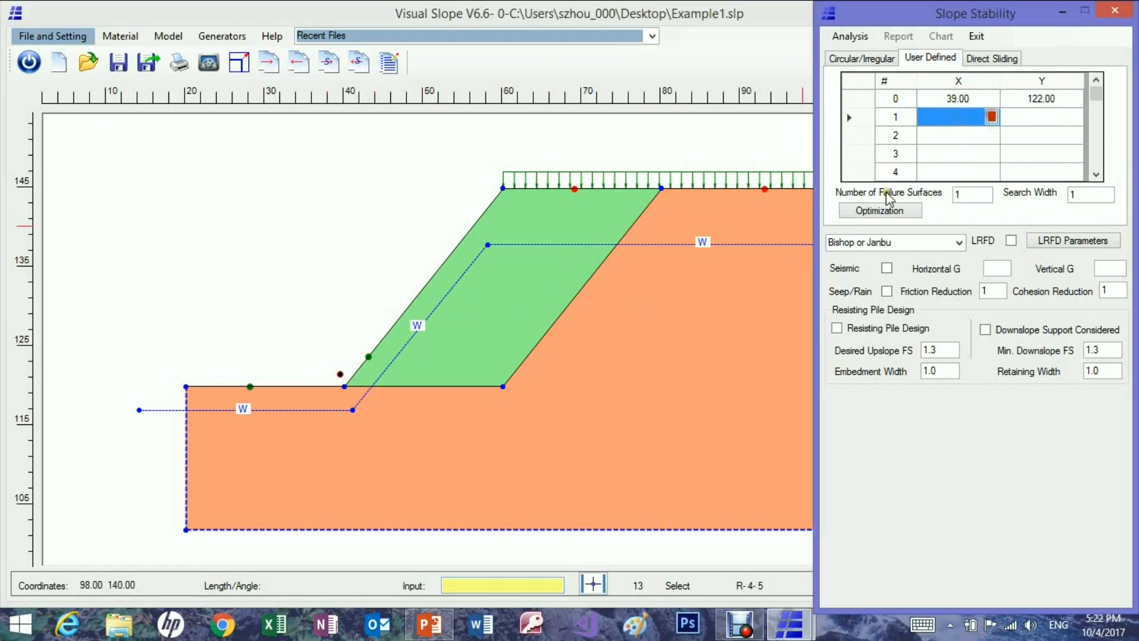
left_click(429, 366)
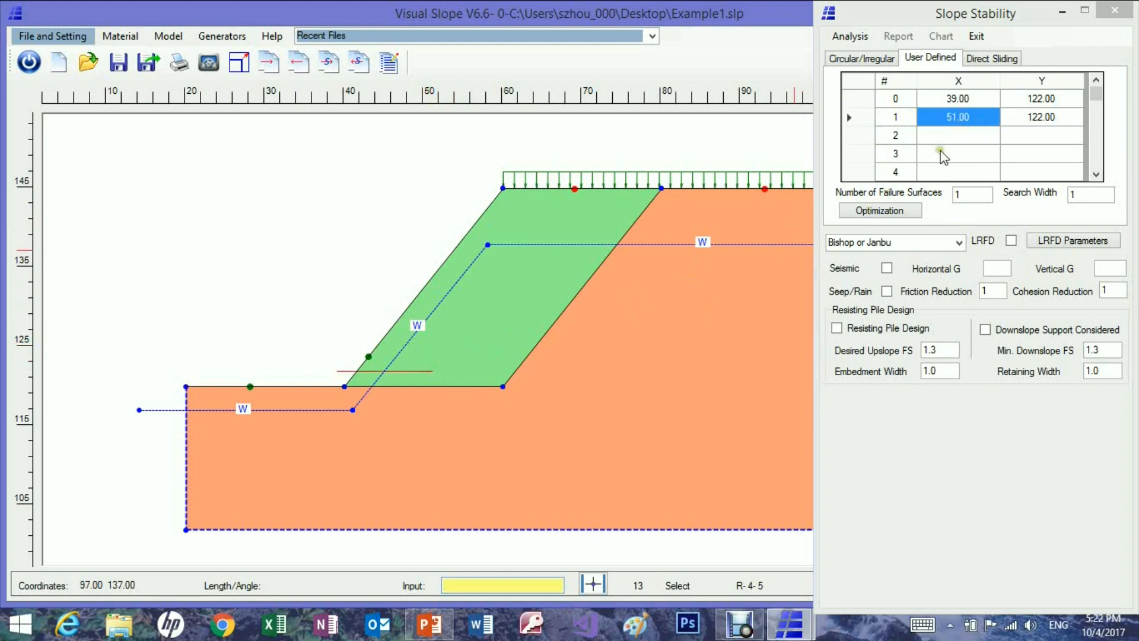
Pick the remaining user-defined failure surface points 2 to 4 at (61, 128), (71, 139) and (76, 146).
left_click(949, 137)
left_click(992, 135)
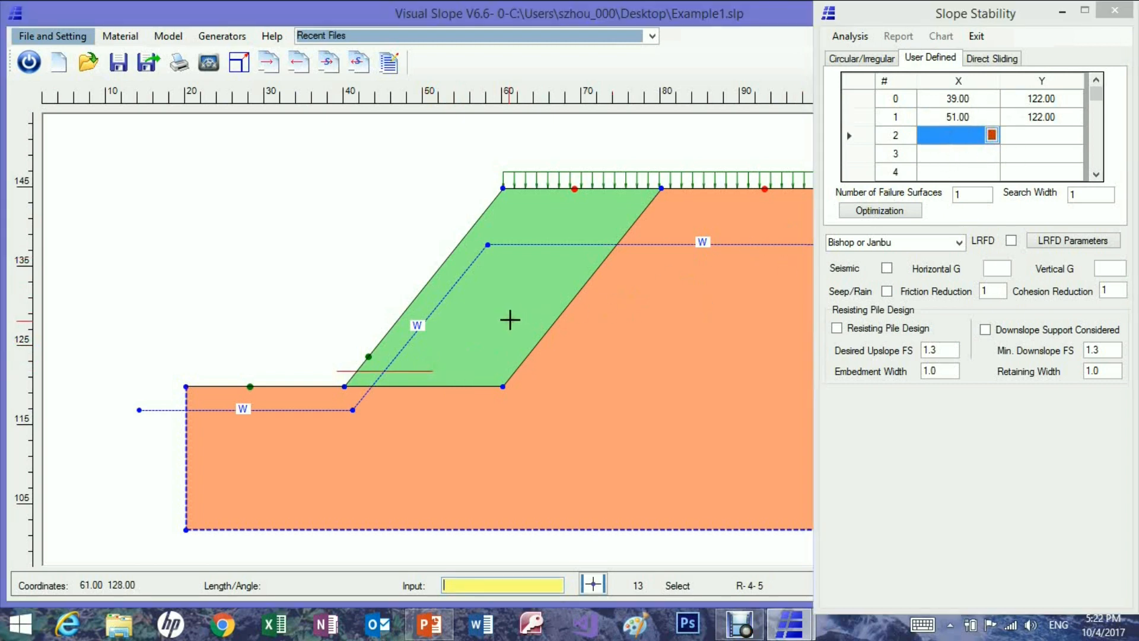
left_click(509, 320)
left_click(952, 157)
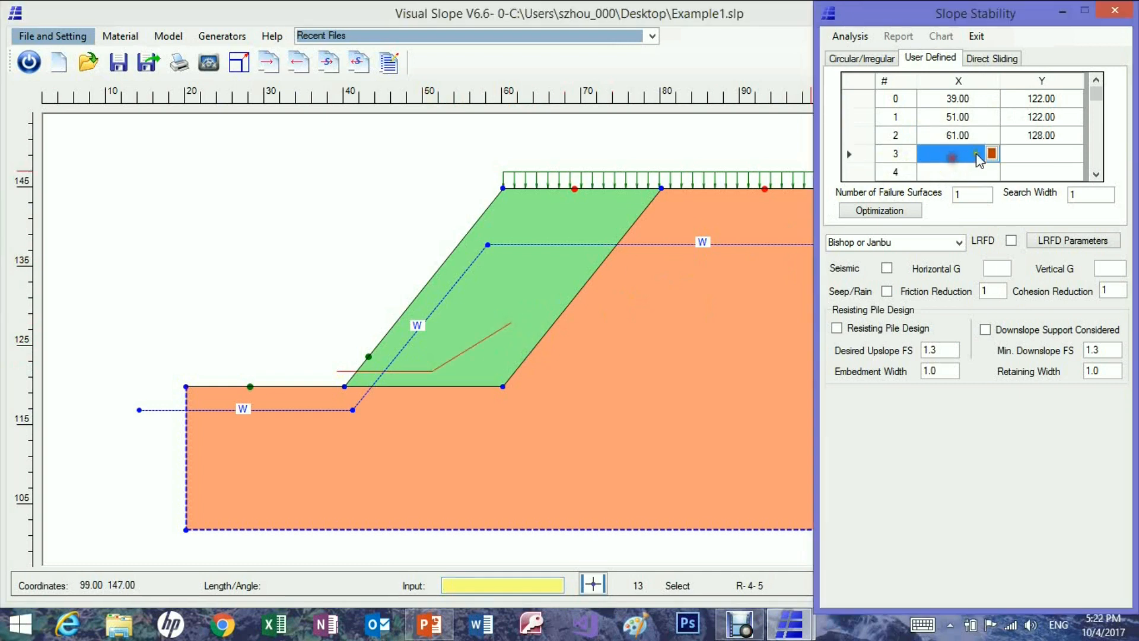
left_click(992, 153)
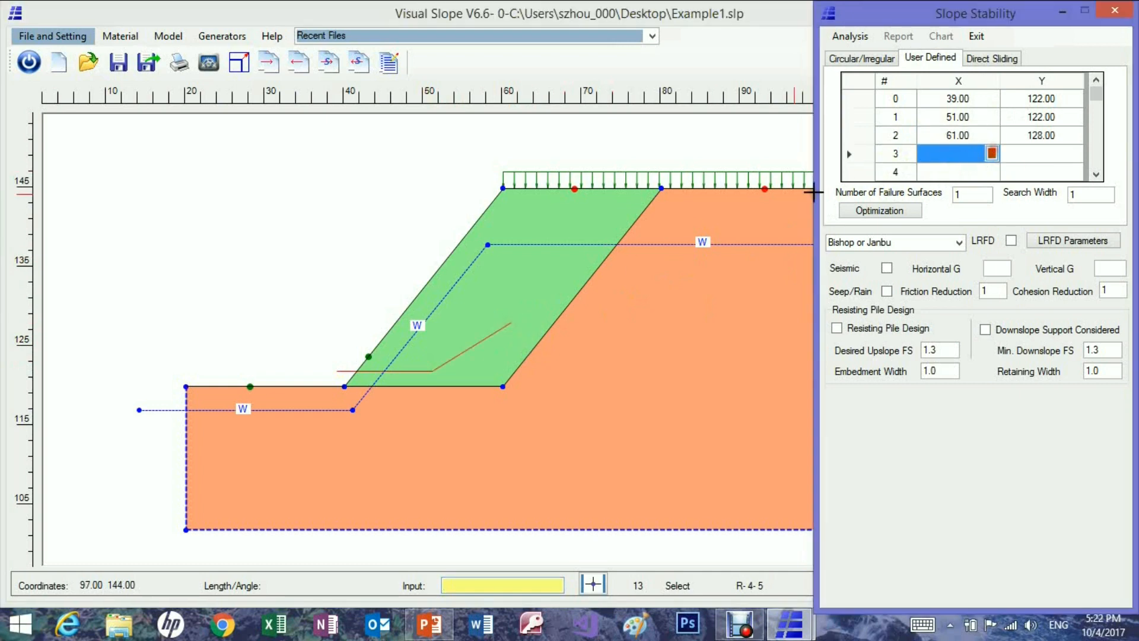
left_click(585, 236)
left_click(973, 173)
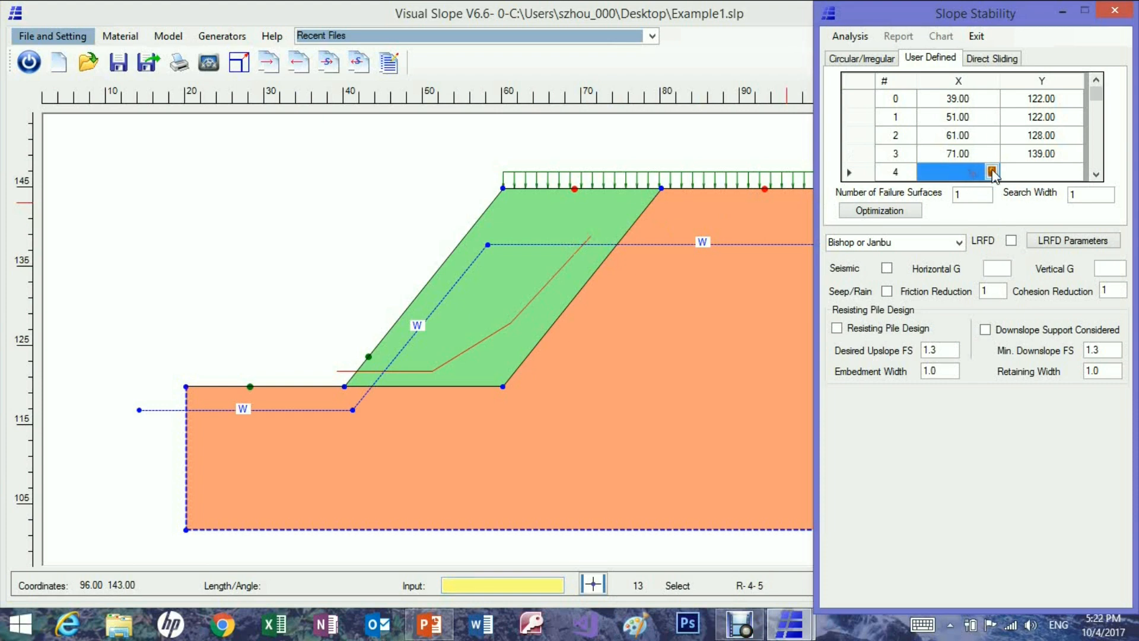
left_click(992, 172)
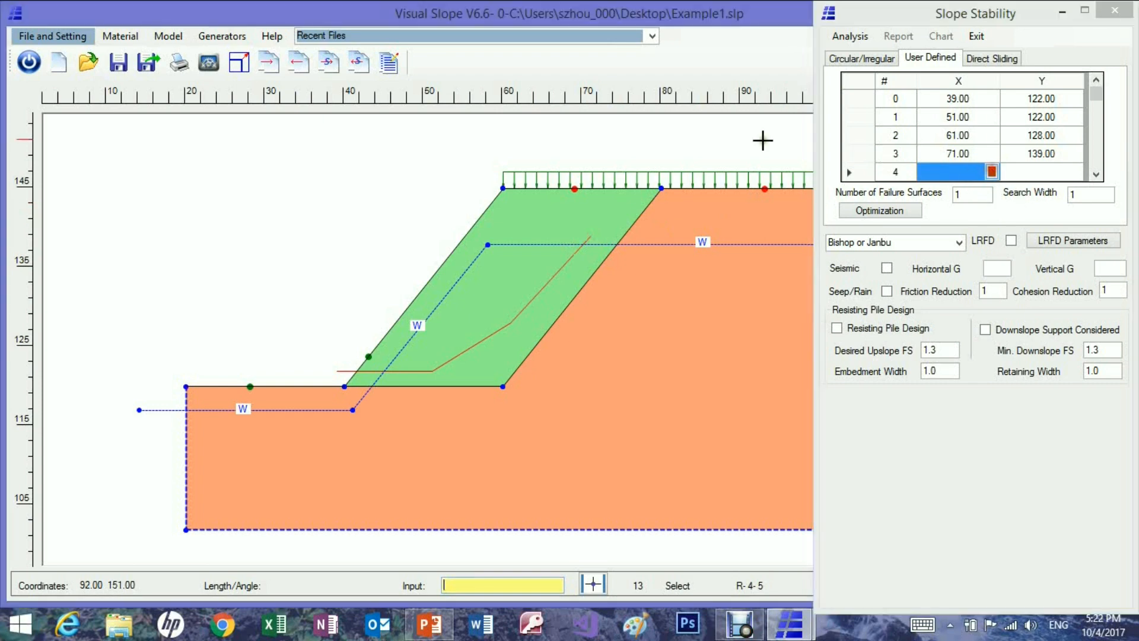
left_click(632, 176)
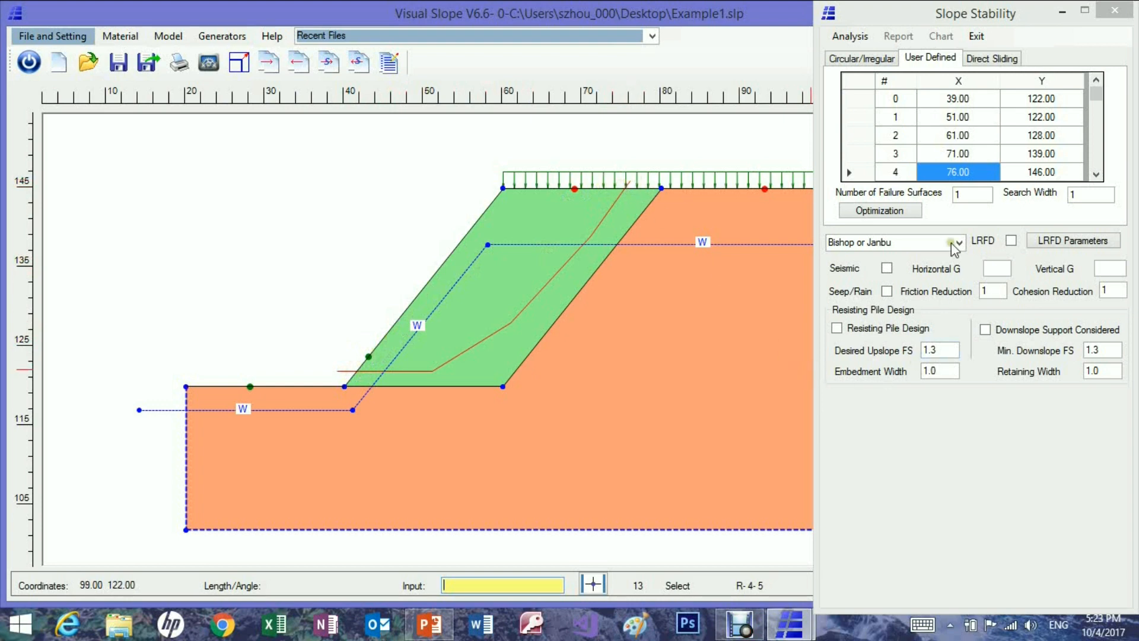
Run the analysis of the single user-defined failure surface and display its sliding mass with slices.
left_click(857, 38)
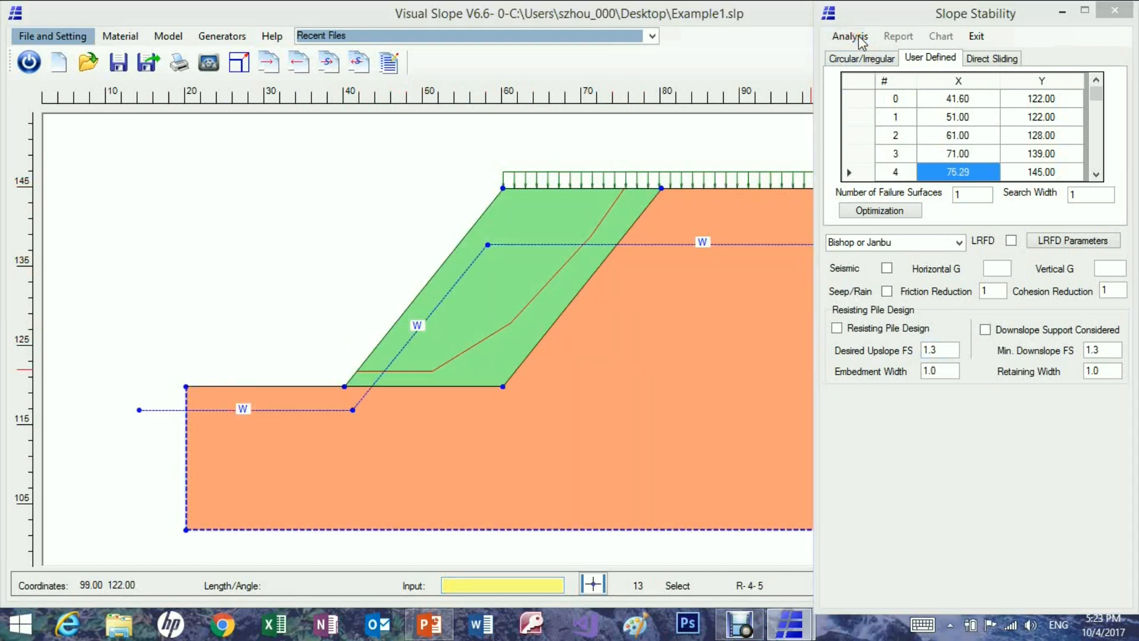
left_click(606, 364)
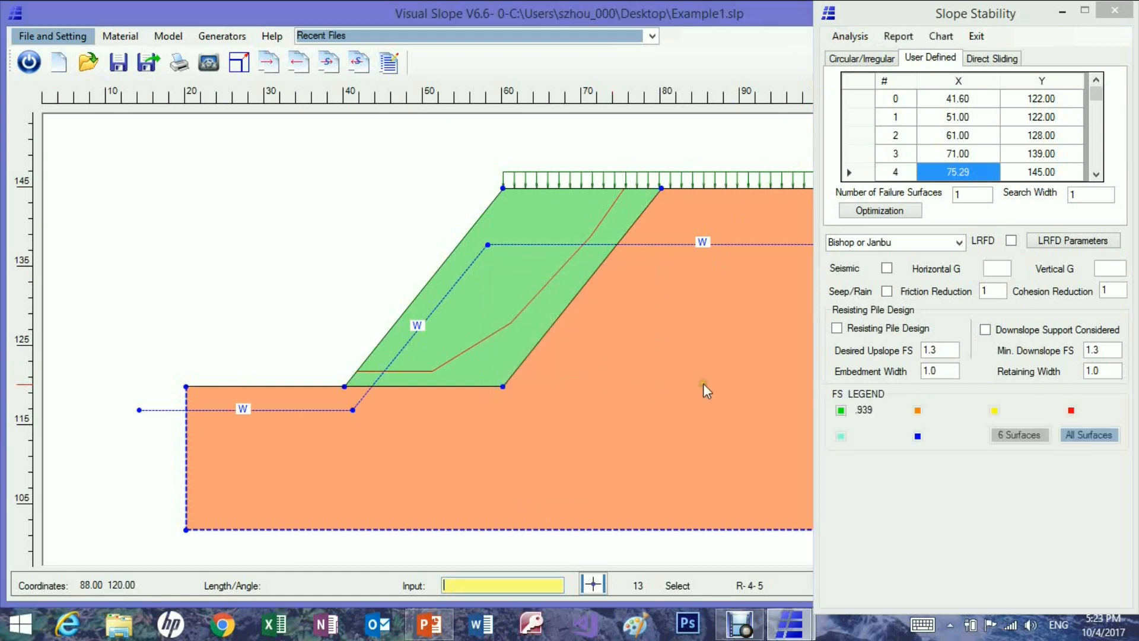
left_click(841, 411)
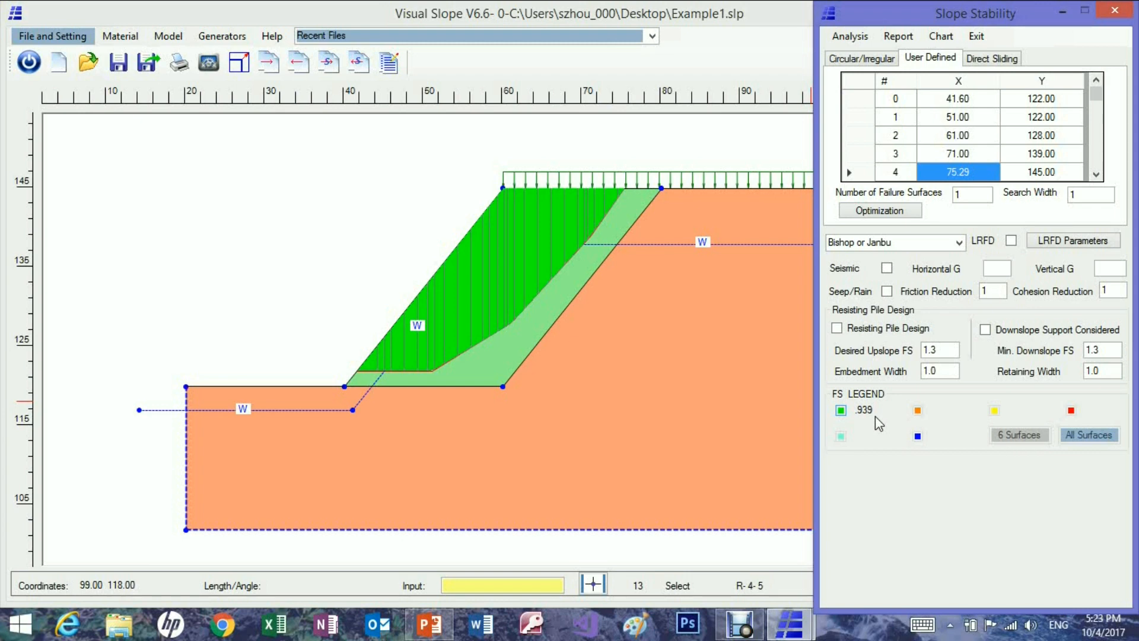
Set the user-defined search to 300 failure surfaces with a search width of 1.5 and rerun the analysis.
left_click(960, 195)
type("300")
left_click_drag(1087, 197, 1068, 191)
type("5")
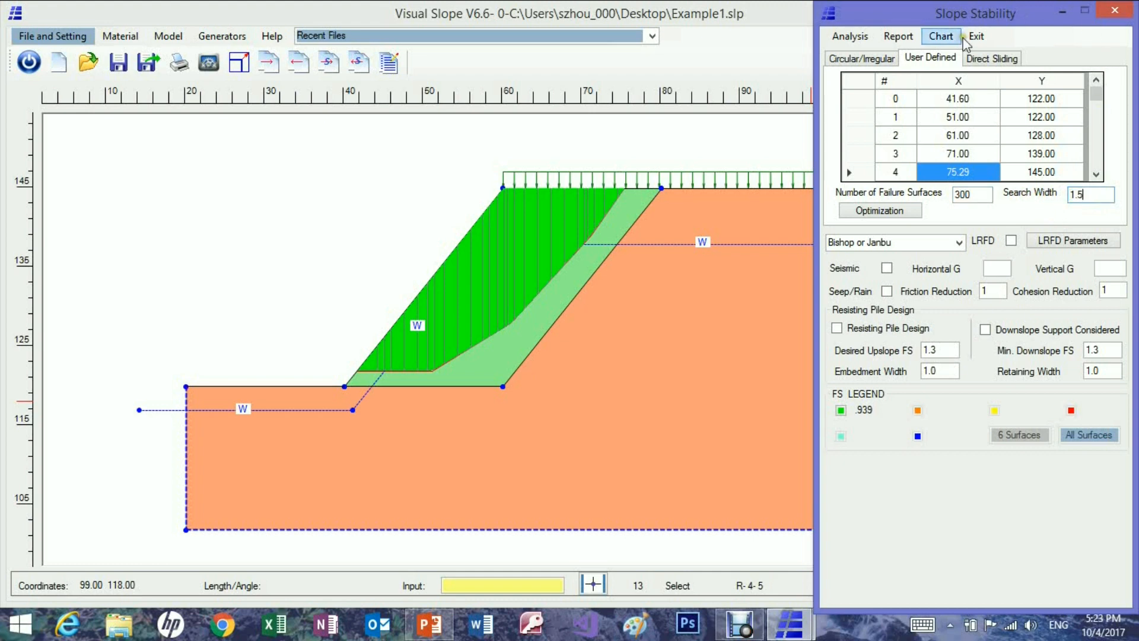
left_click(861, 37)
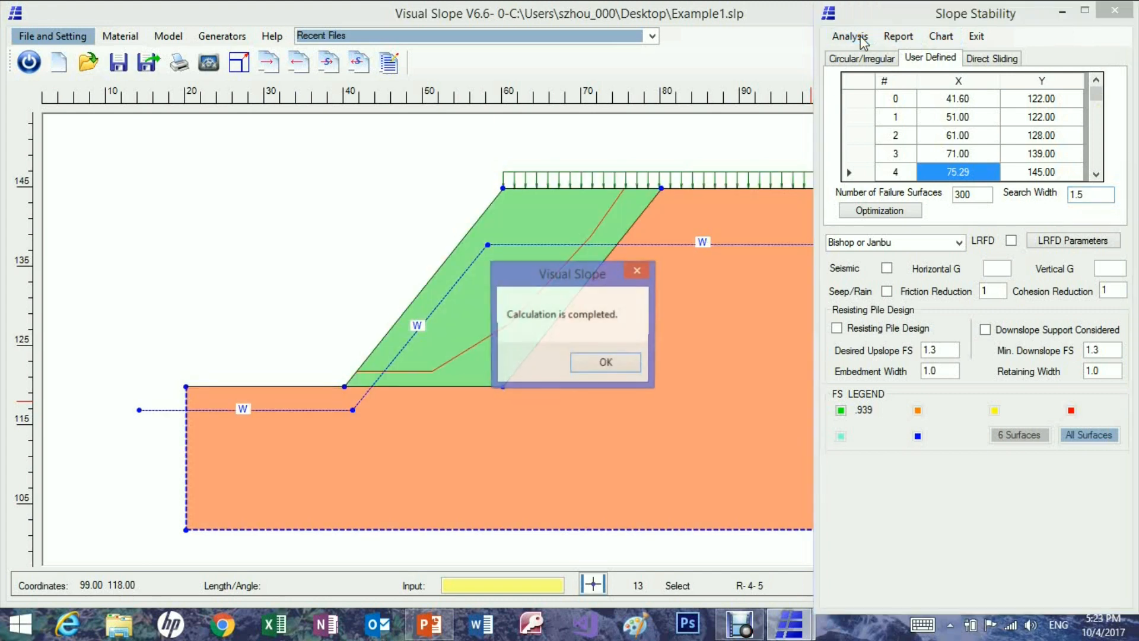
left_click(607, 362)
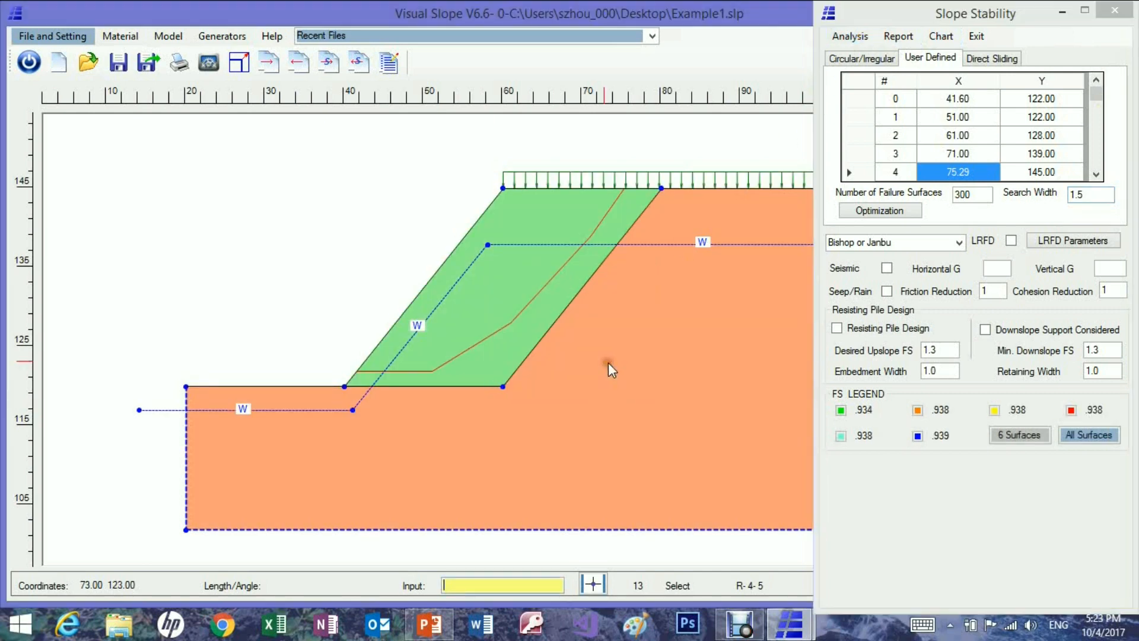
Display the two lowest-safety-factor surfaces in turn and all surfaces over the default safety factor range, then close the analysis.
left_click(843, 411)
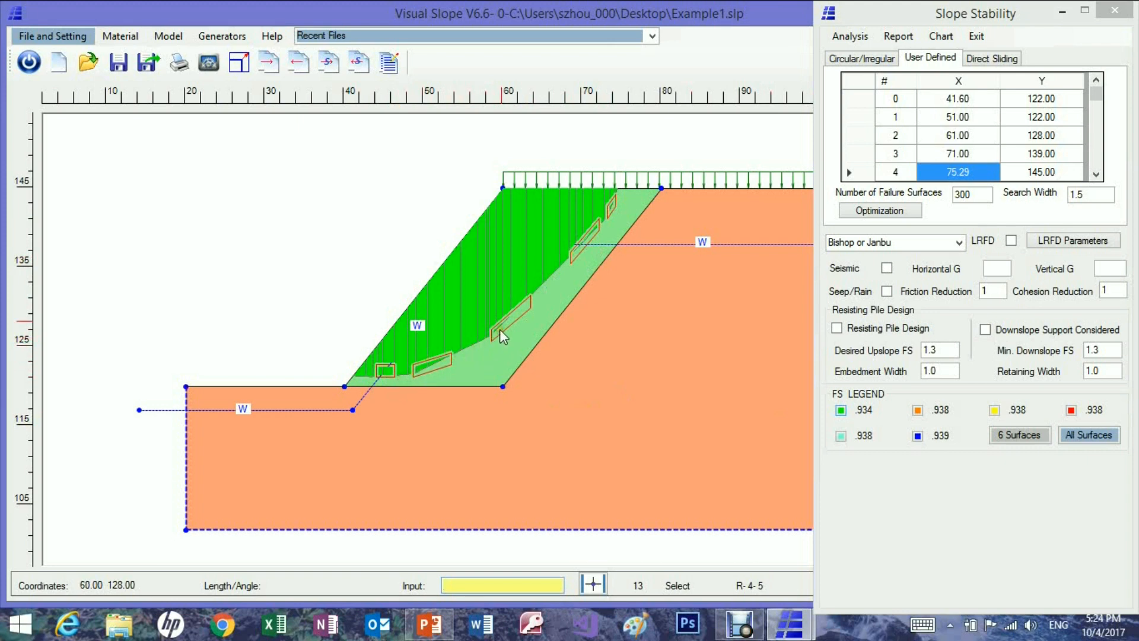
left_click(919, 410)
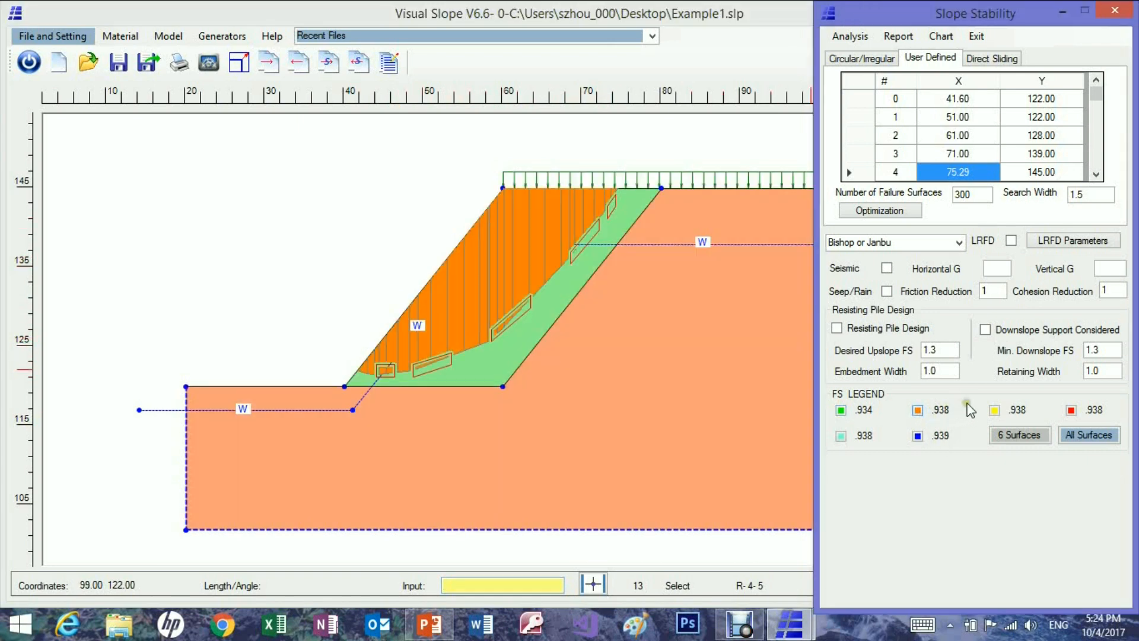
left_click(1078, 441)
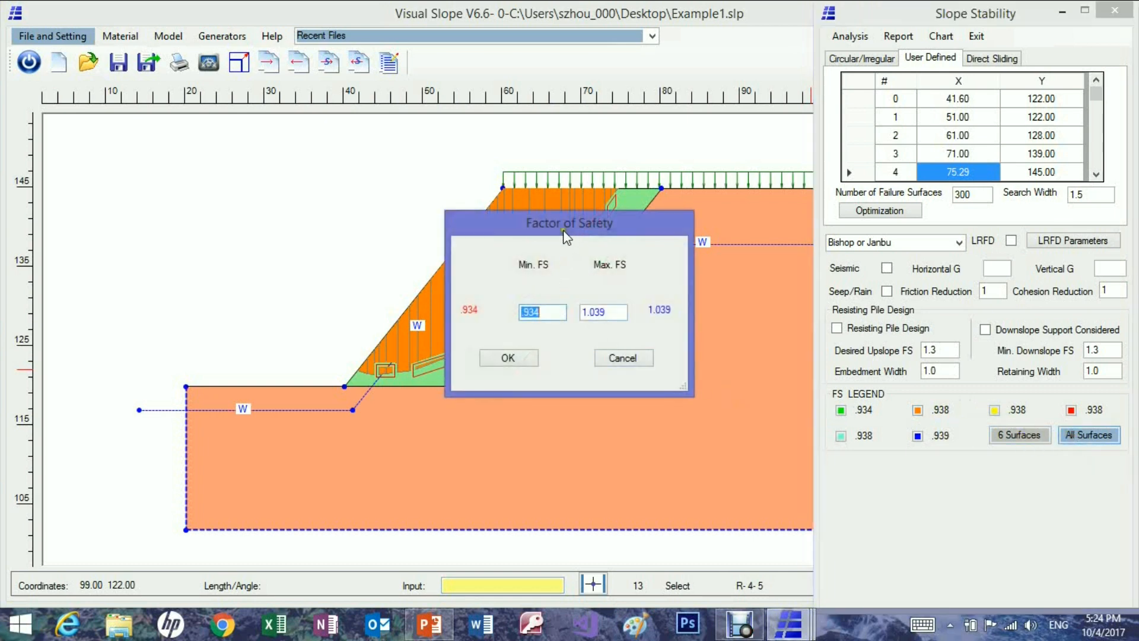
left_click_drag(457, 220, 166, 87)
left_click(219, 225)
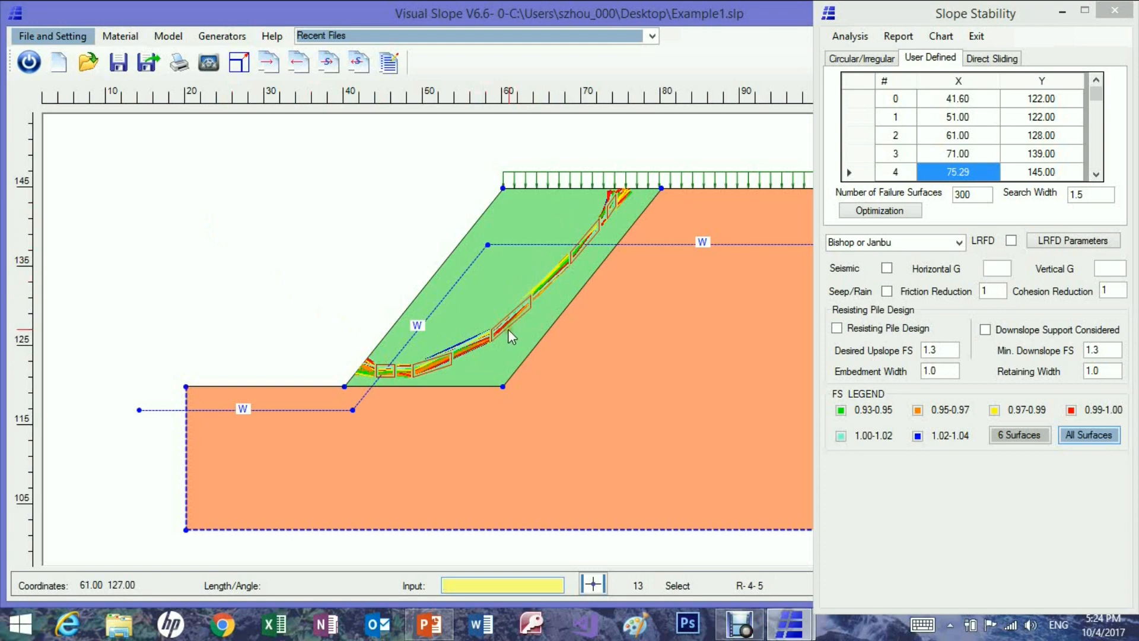
left_click(1118, 10)
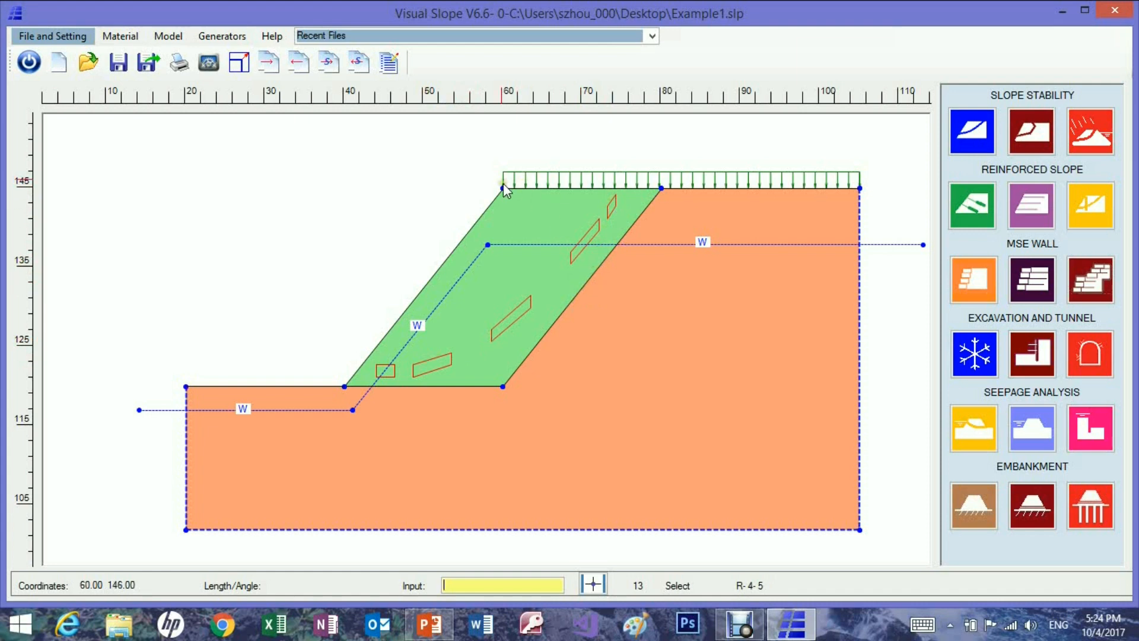
Draw a limit line along the base and back of the green soil zone through (40, 120), (60, 120) and (80, 145).
left_click(174, 38)
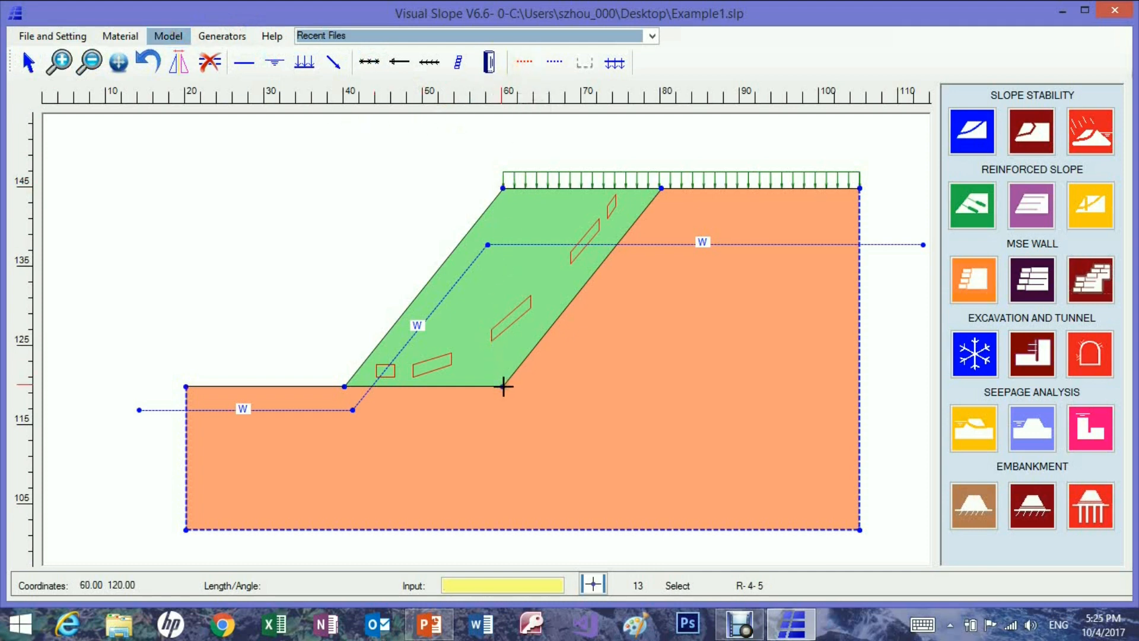
left_click(344, 386)
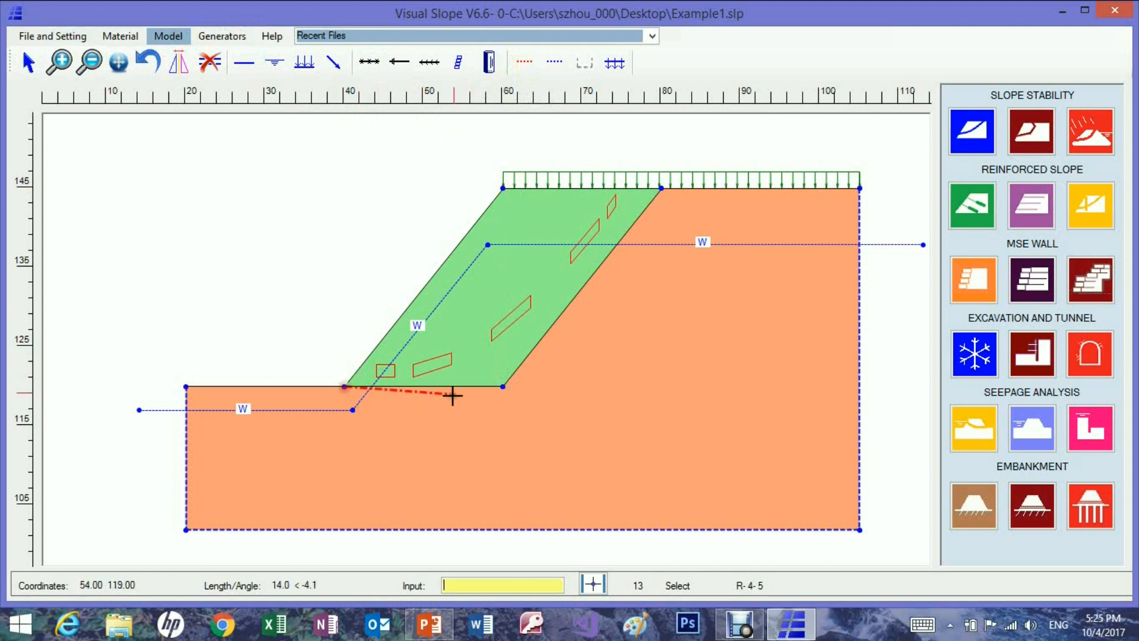
left_click(502, 386)
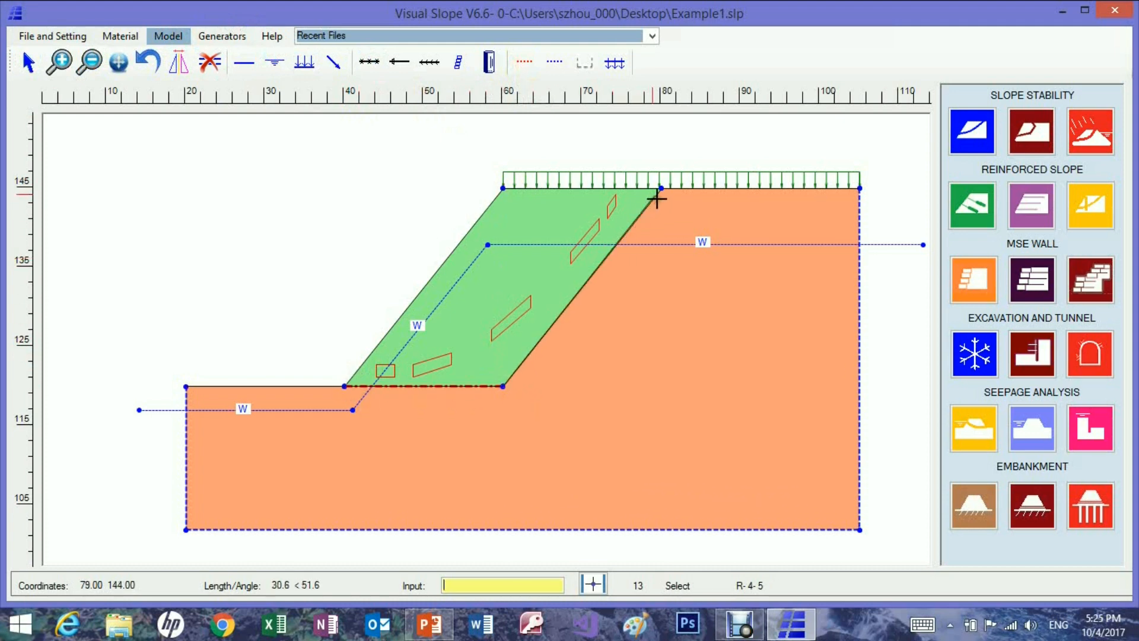
left_click(660, 188)
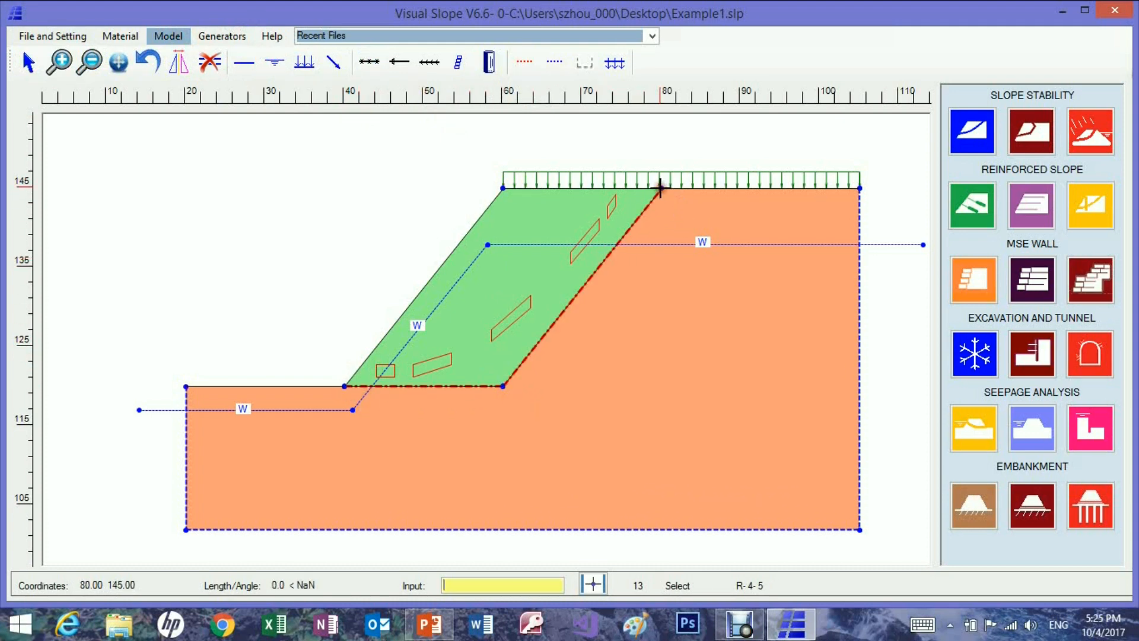
right_click(686, 320)
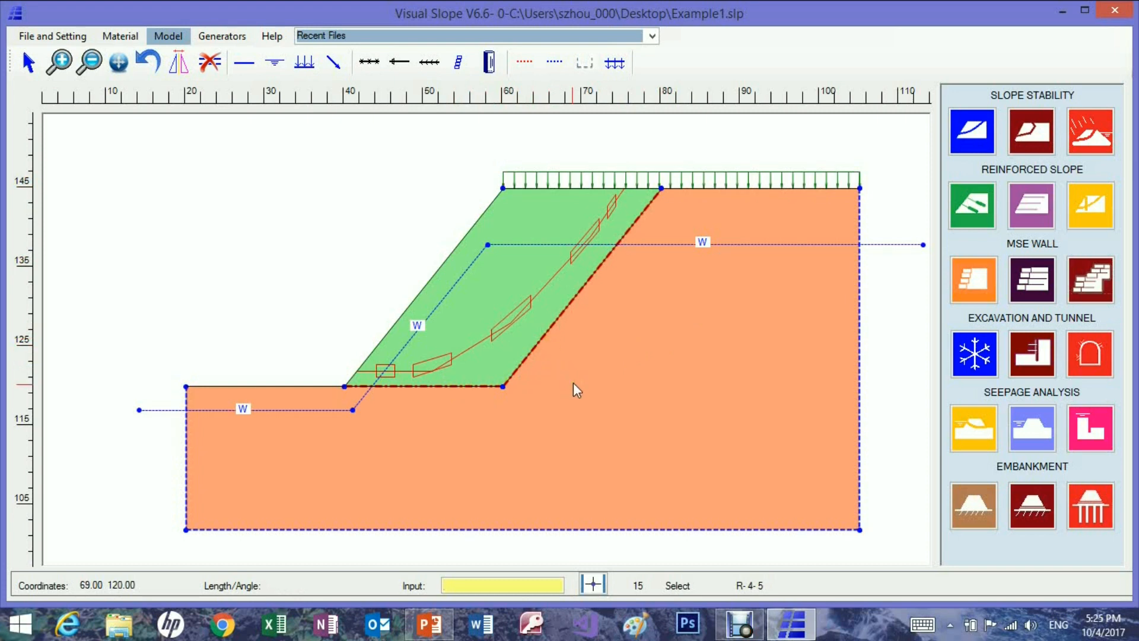
Set the reduction factor of the sloping limit line behind the green soil zone to 0.7.
double_click(549, 329)
left_click(864, 126)
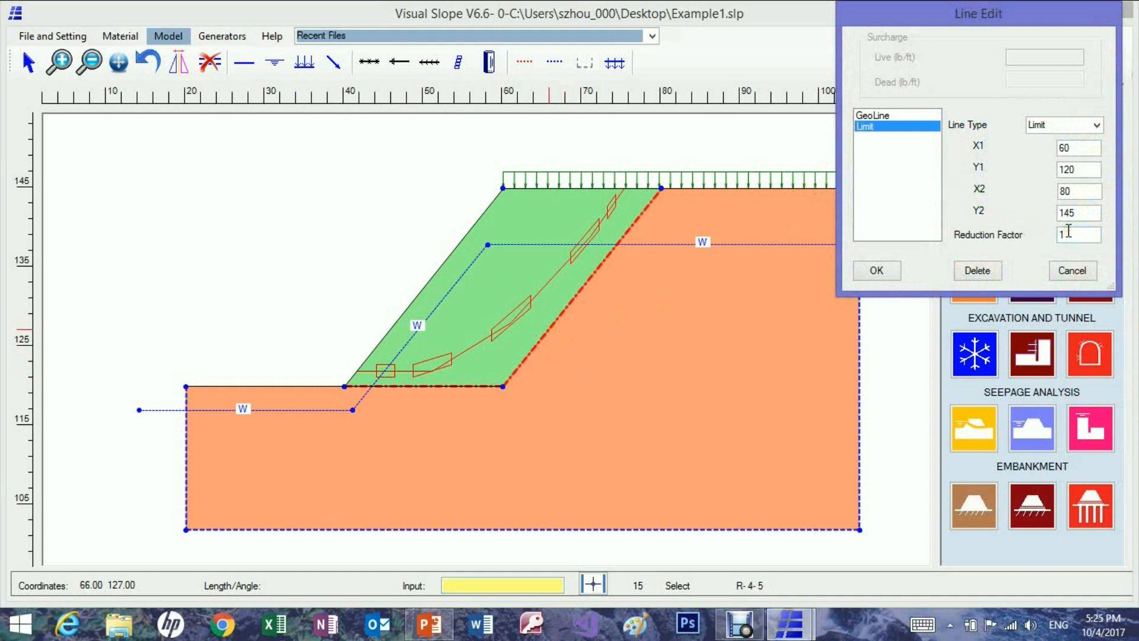
left_click_drag(1067, 231, 1049, 237)
left_click(887, 271)
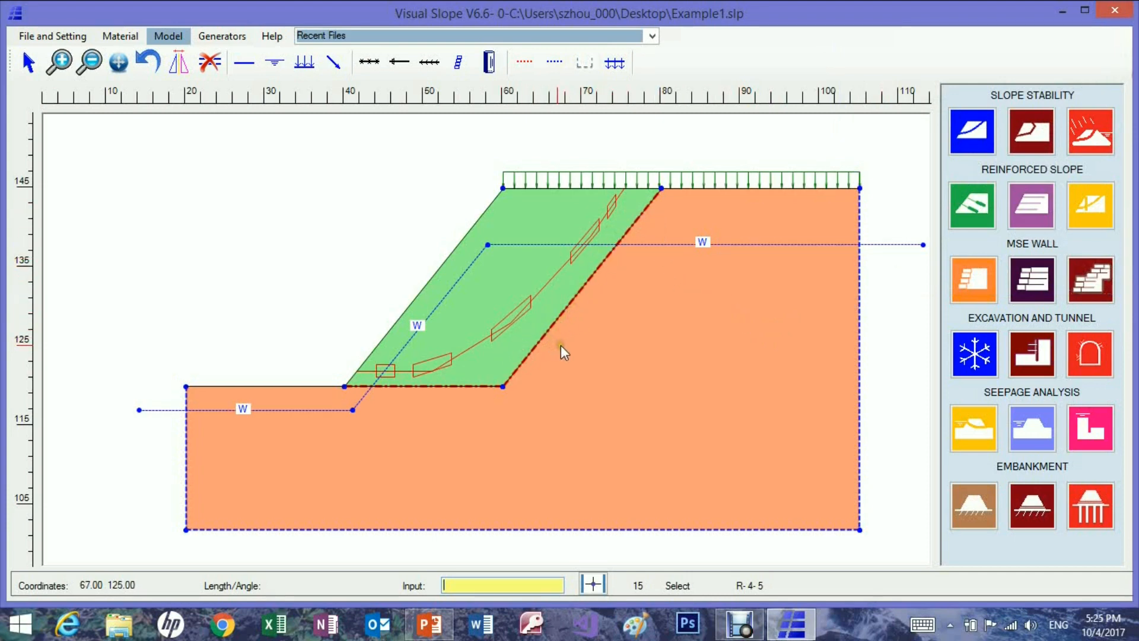
Open the circular failure analysis and set the failure surface initiation range on the slope face from X 41 to 46.
left_click(971, 133)
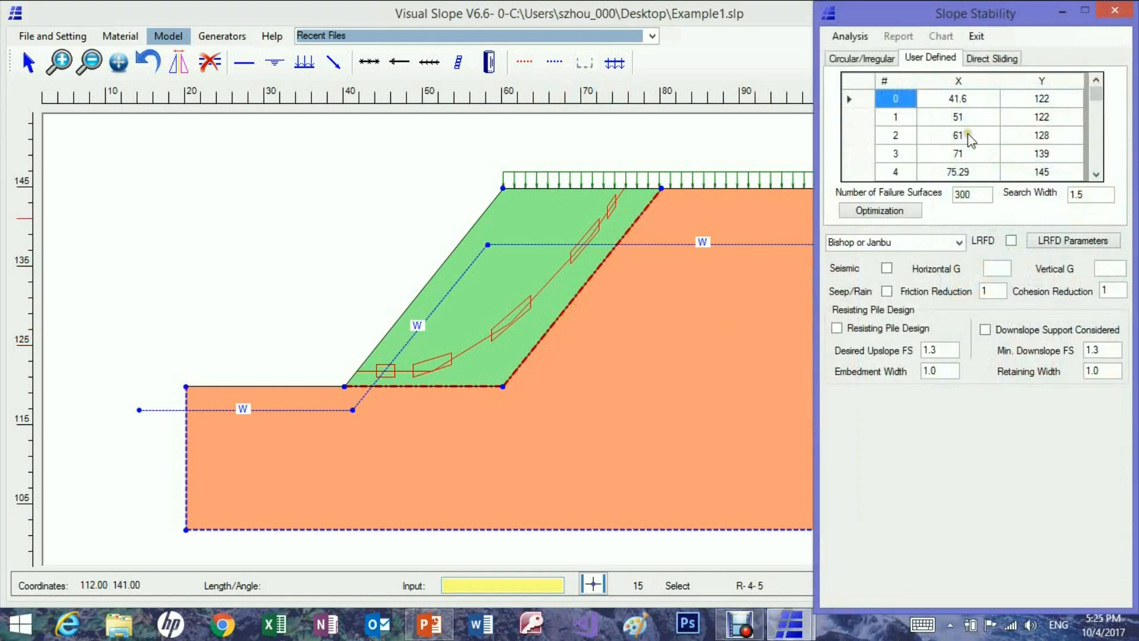
left_click(864, 58)
left_click(1051, 84)
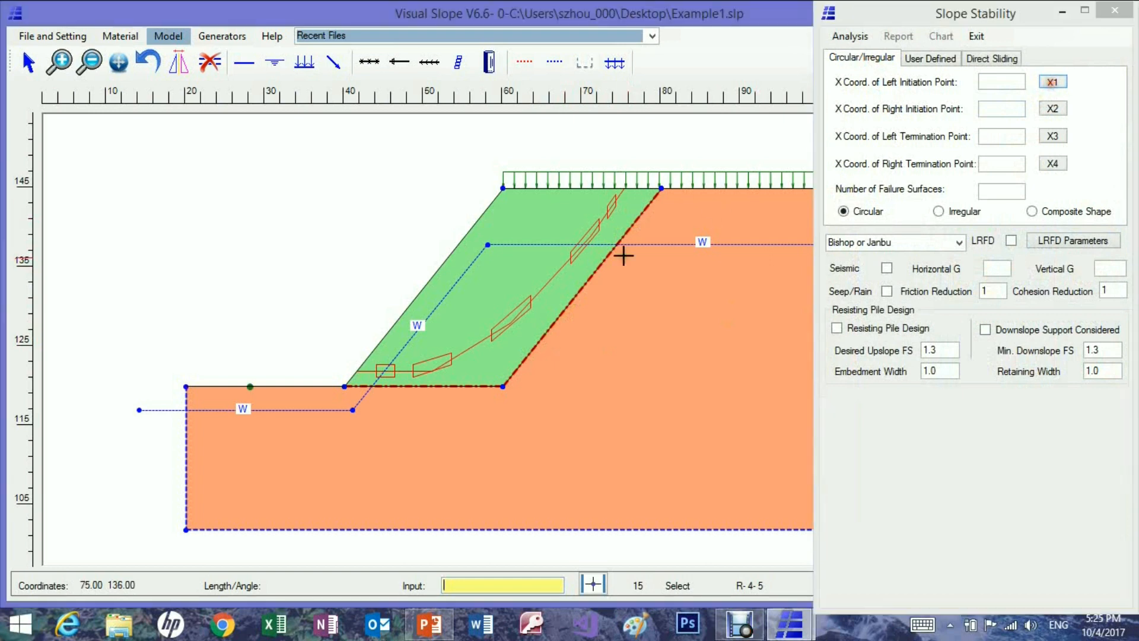
left_click(350, 369)
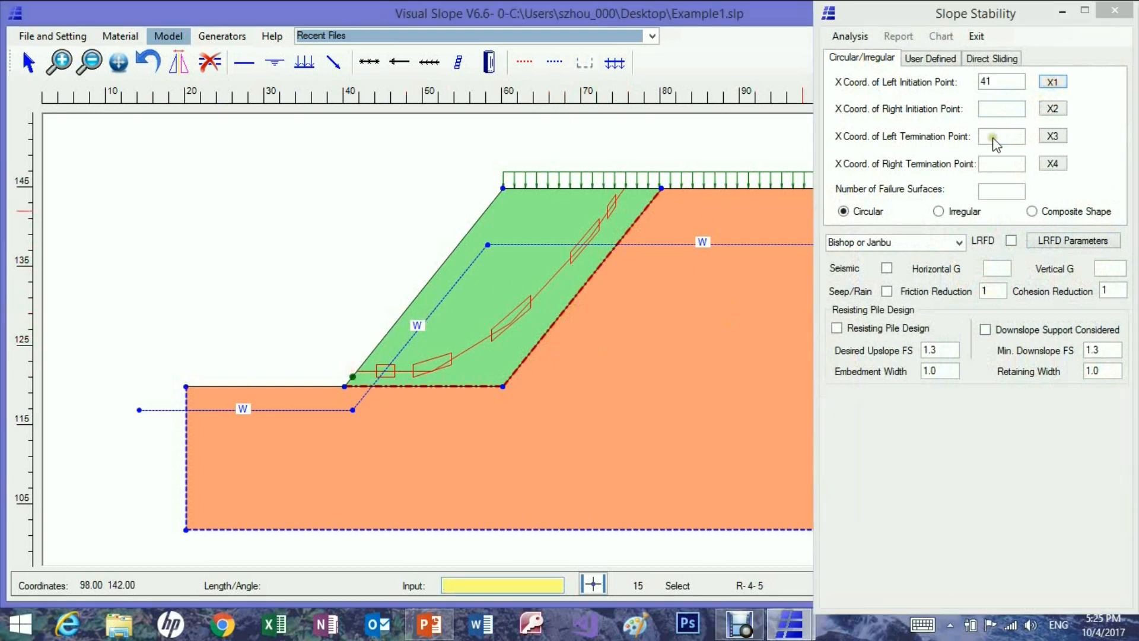
left_click(1053, 110)
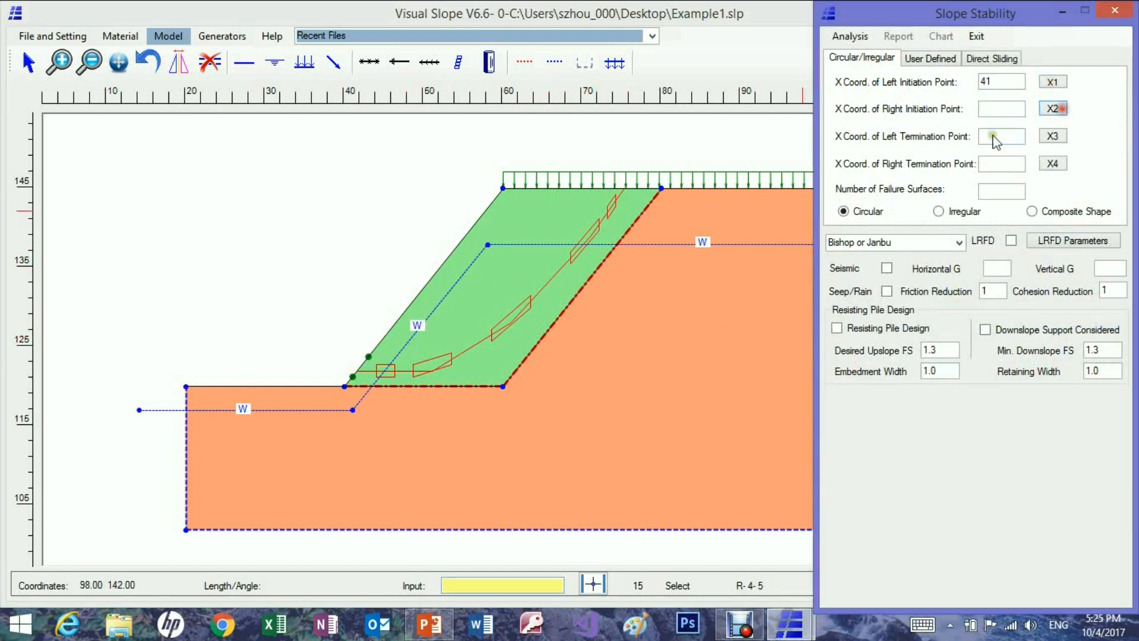
left_click(370, 350)
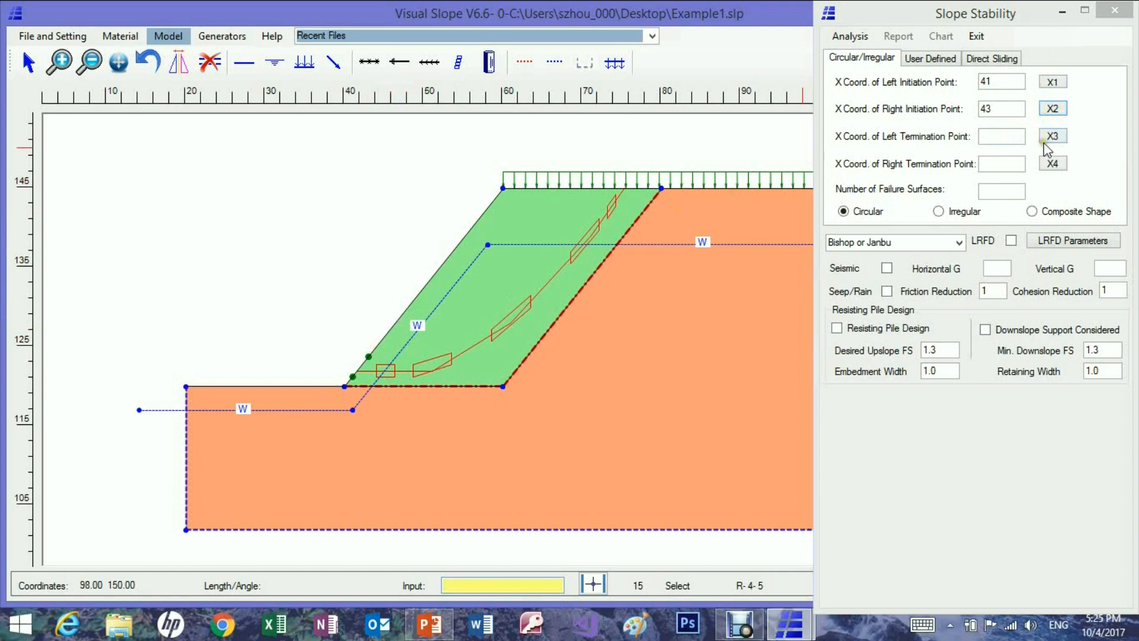
left_click(986, 137)
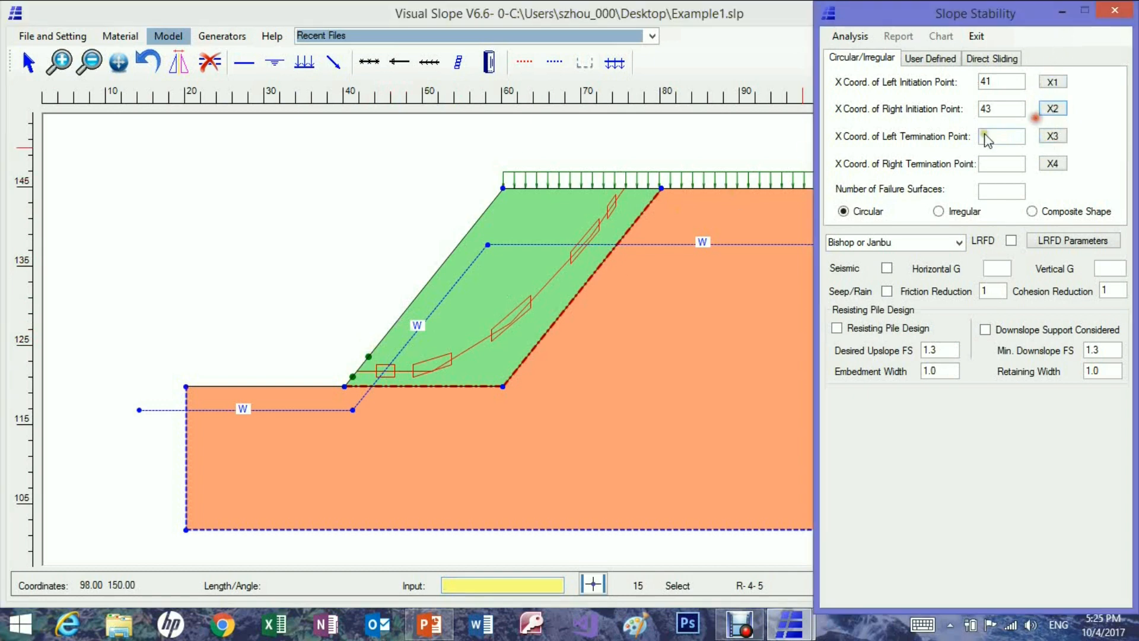
left_click(390, 313)
Set the failure surface termination range on the slope crest from X 73 to 78.
left_click(1051, 137)
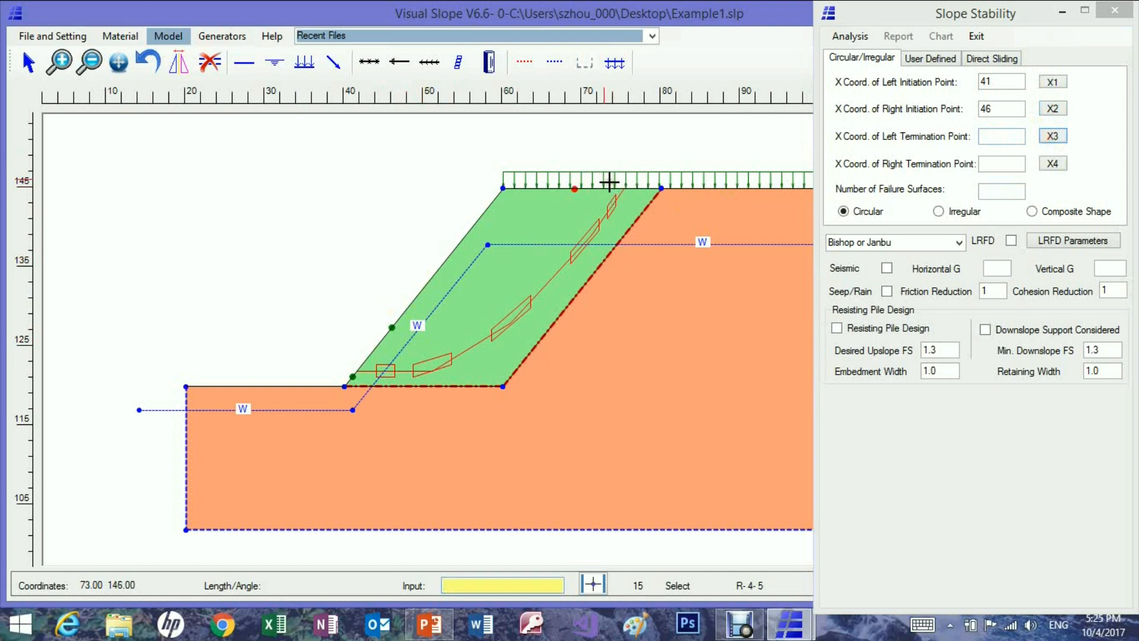
left_click(611, 182)
left_click(1054, 164)
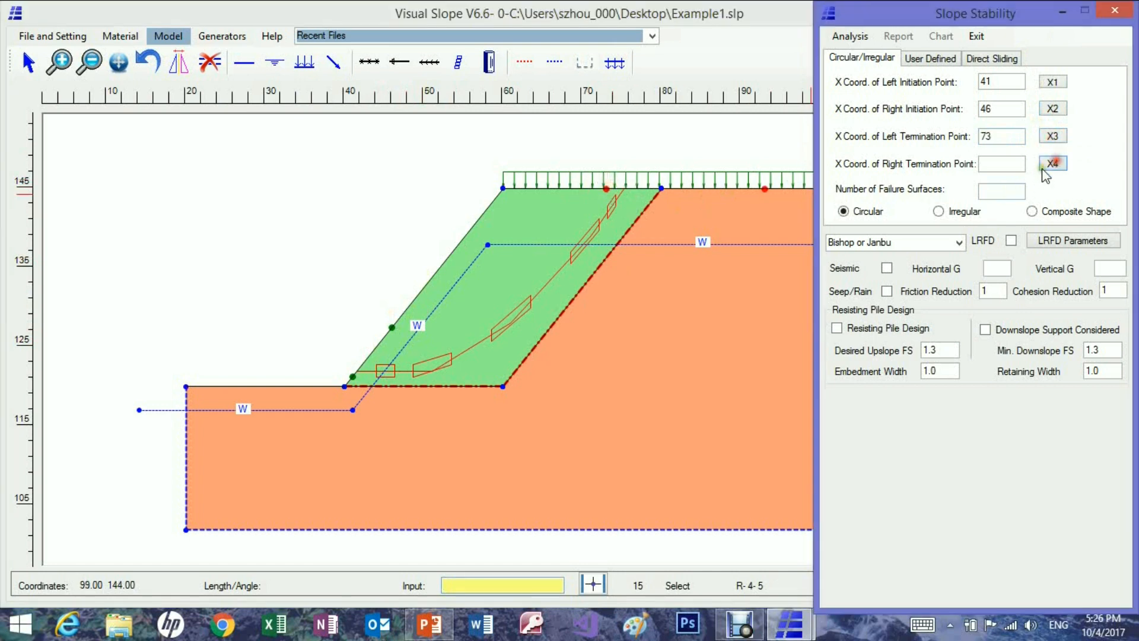
left_click(647, 188)
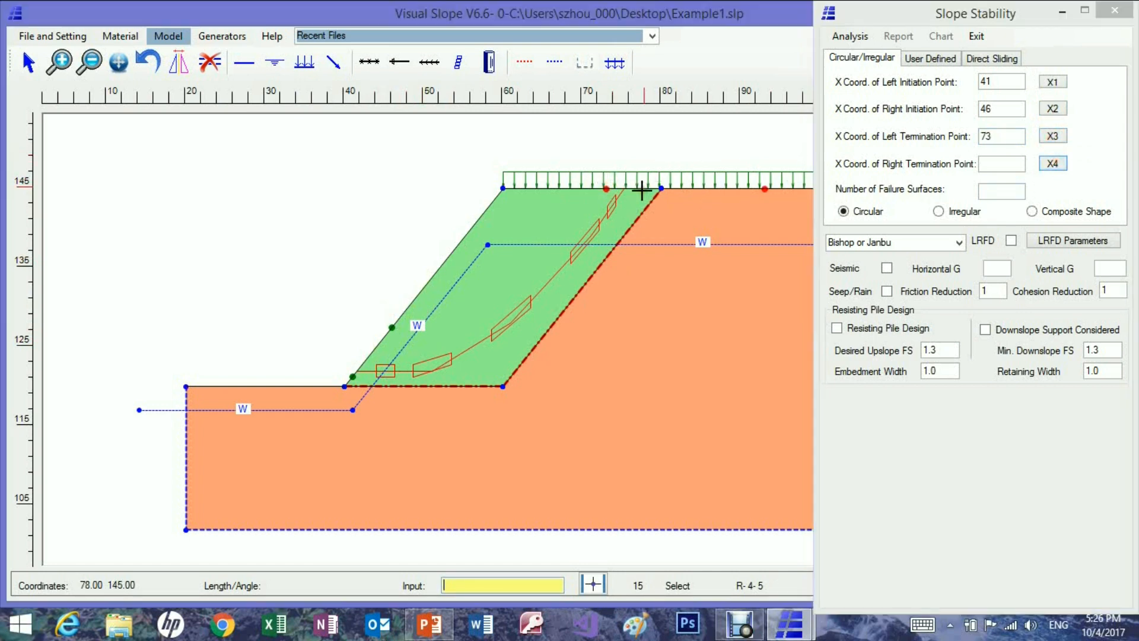
Set the search to 300 failure surfaces with the Composite Shape option and run the analysis.
left_click(987, 191)
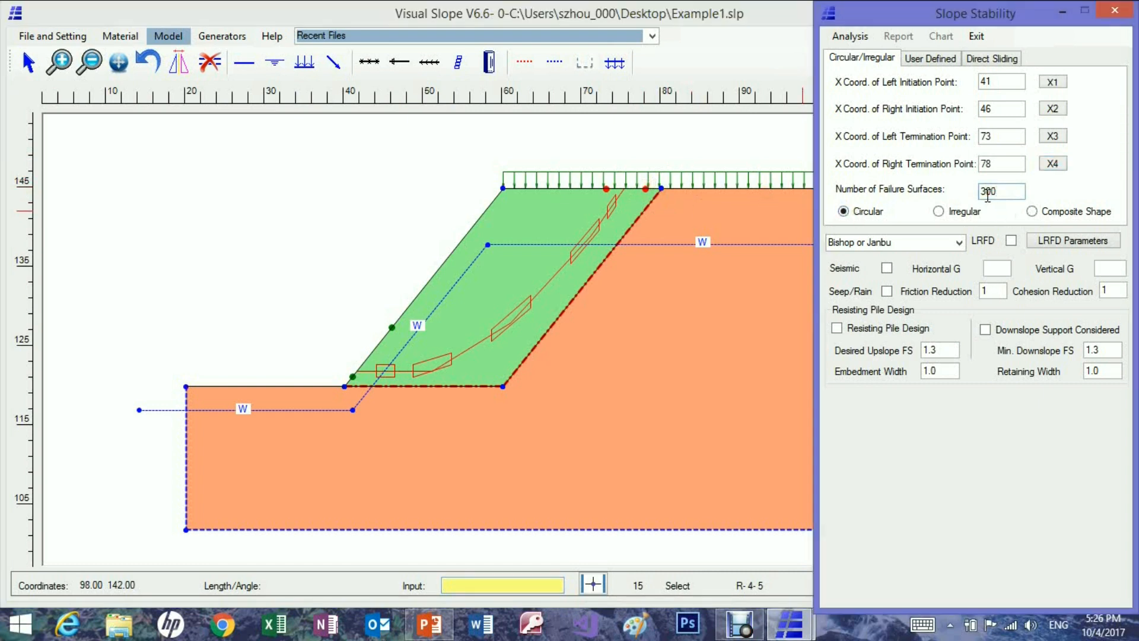
left_click(1032, 212)
left_click(850, 37)
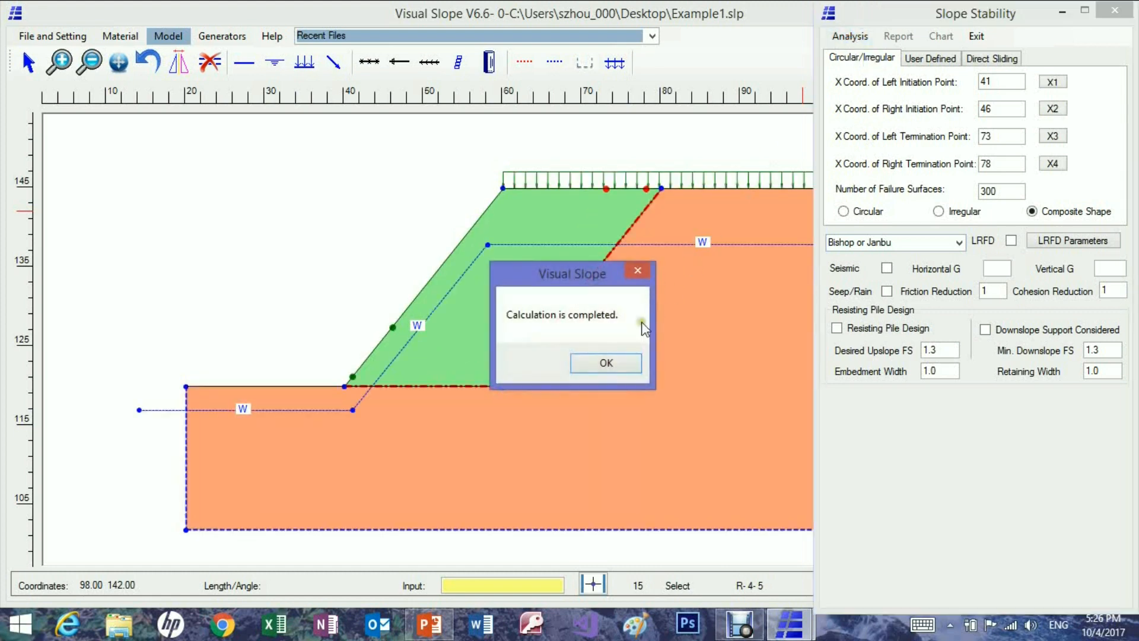
left_click(606, 363)
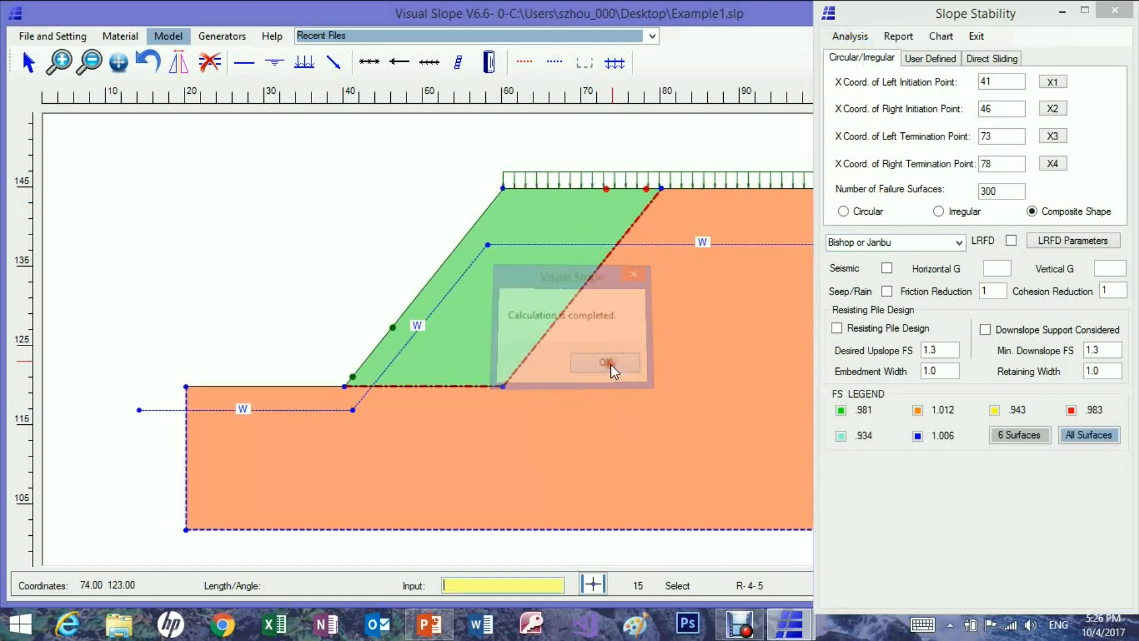
Display the sliding masses of the green and orange legend surfaces in turn, then close the analysis.
left_click(841, 410)
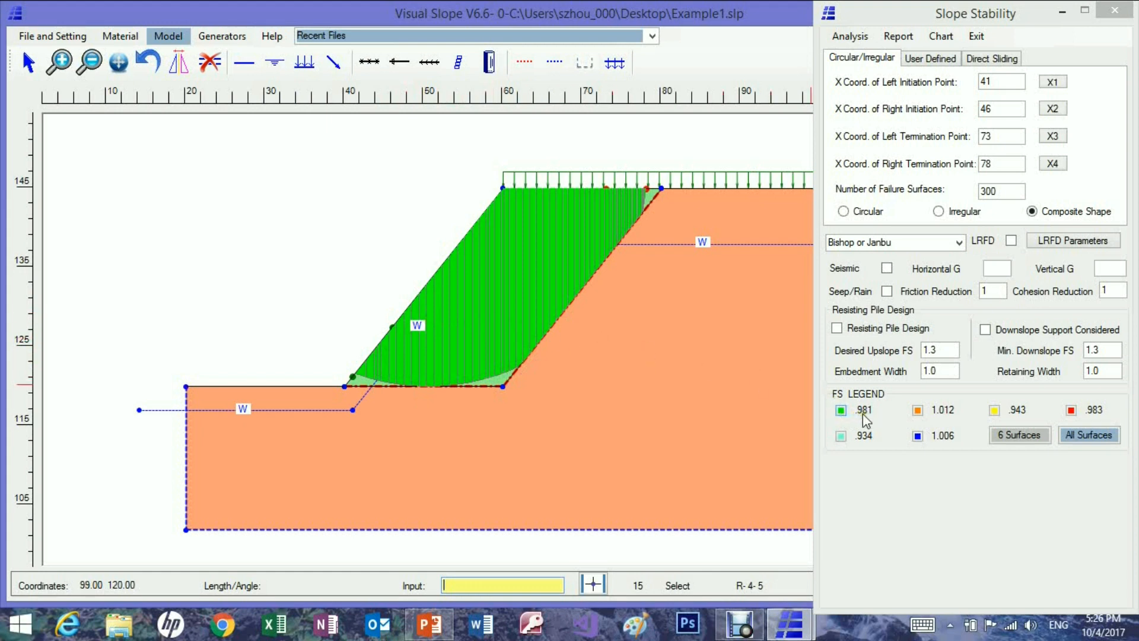
left_click(918, 410)
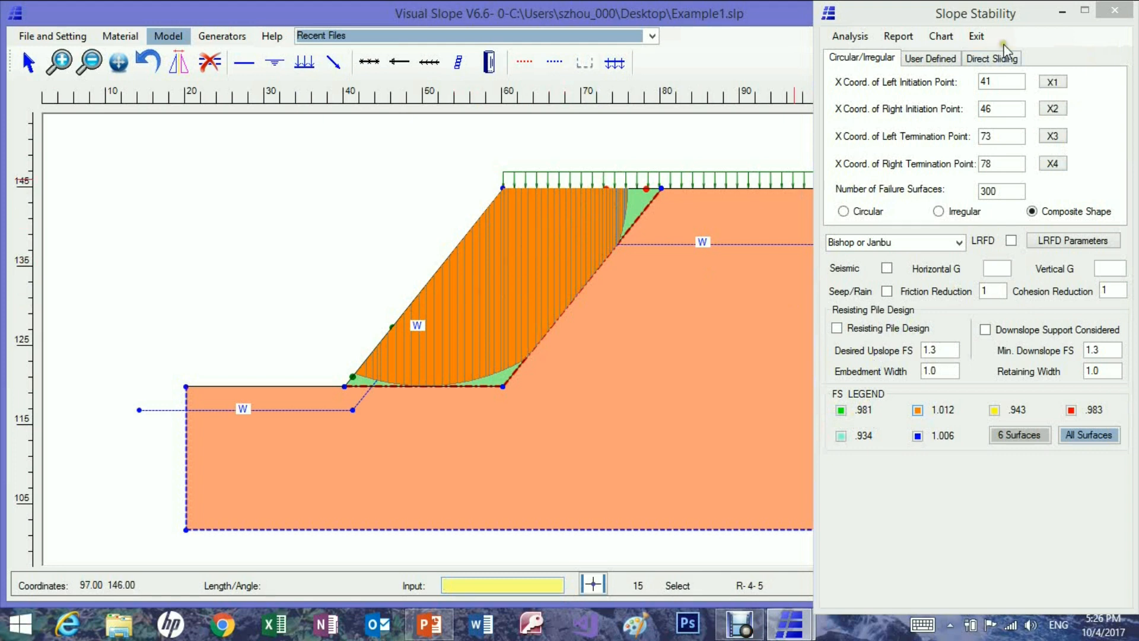
left_click(1114, 9)
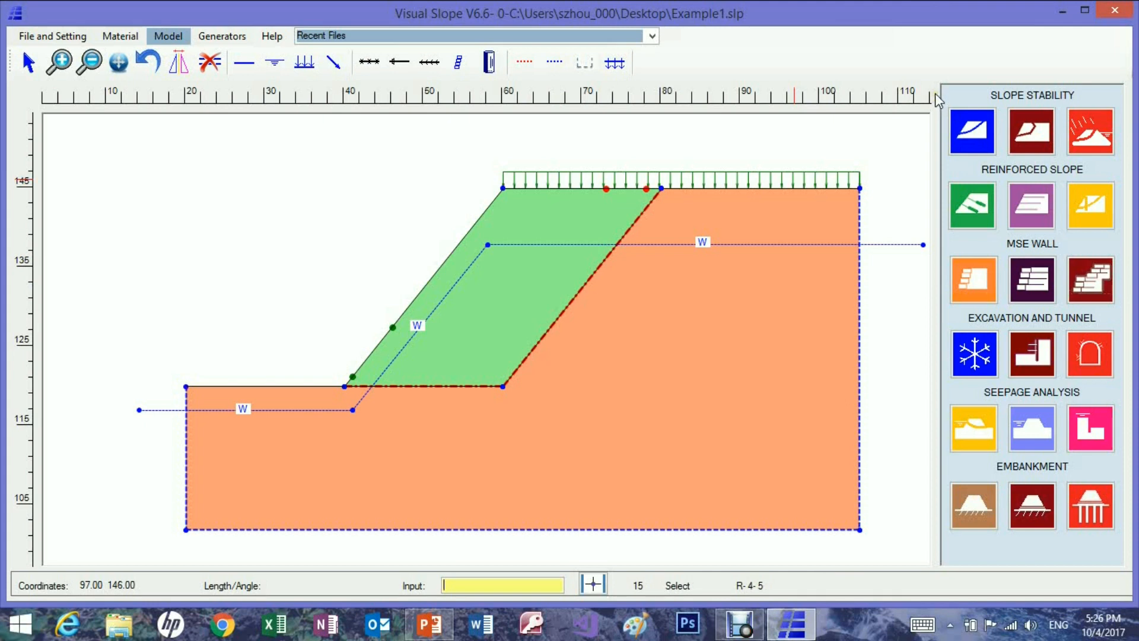
Delete the limit line on the sloping back of the green soil zone, keeping its geometry line.
double_click(581, 286)
left_click(865, 126)
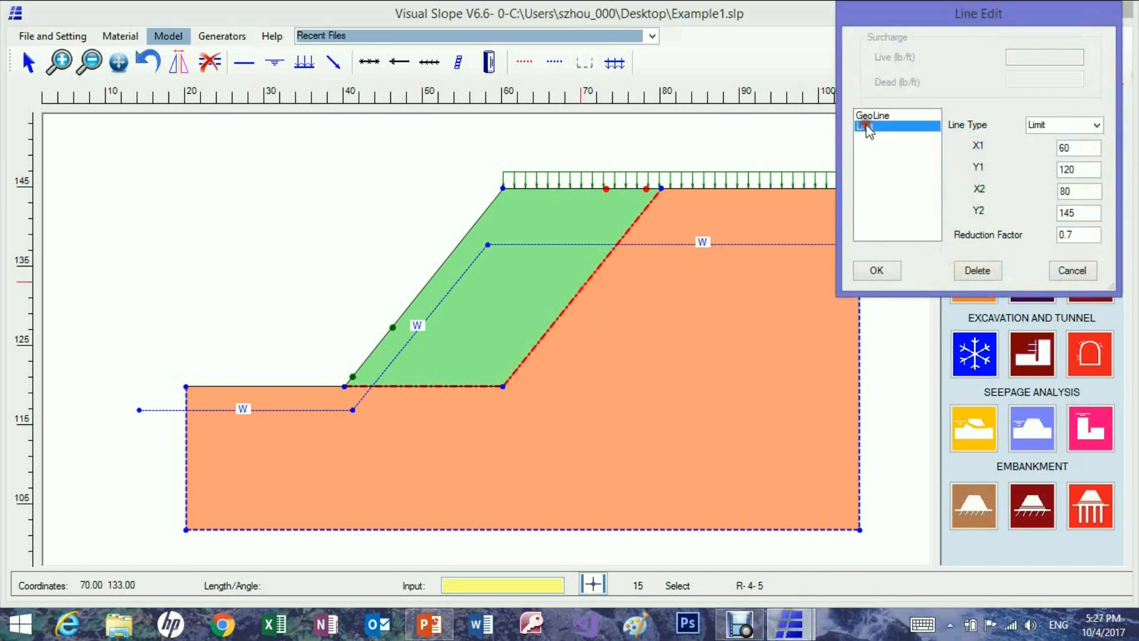
left_click(978, 271)
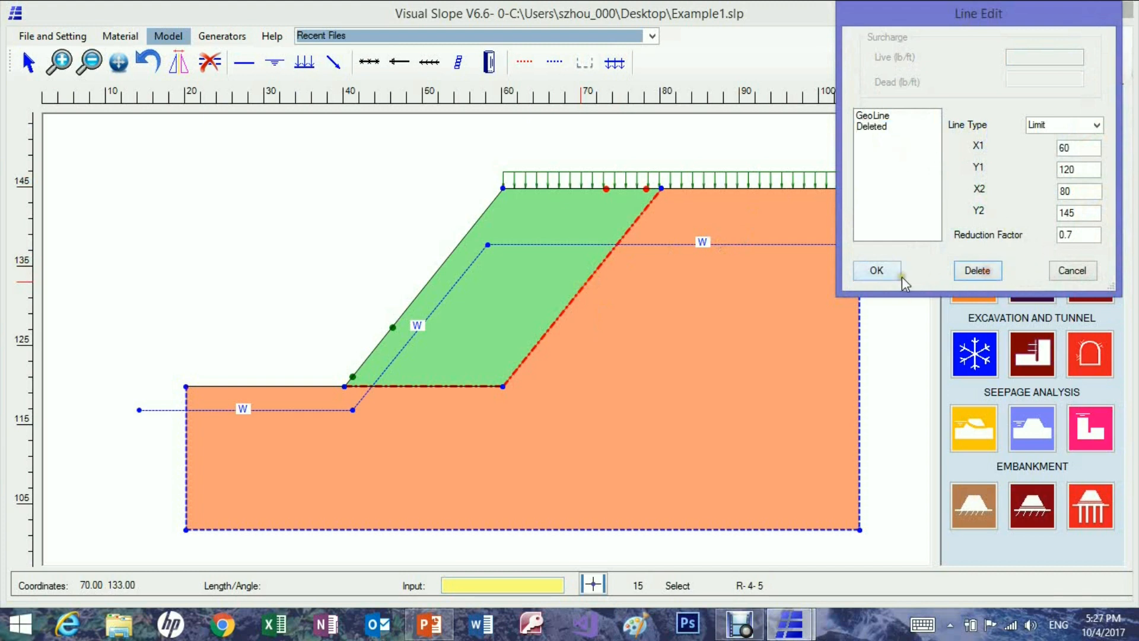
left_click(879, 271)
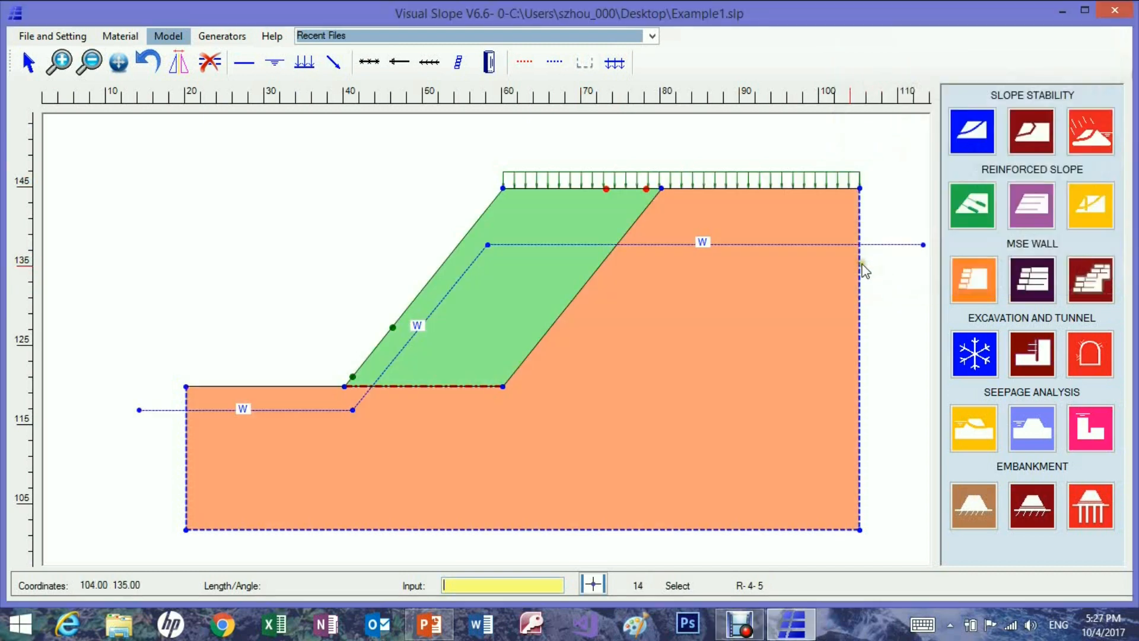
Delete the limit line along the horizontal base of the green soil zone.
double_click(408, 385)
left_click(870, 155)
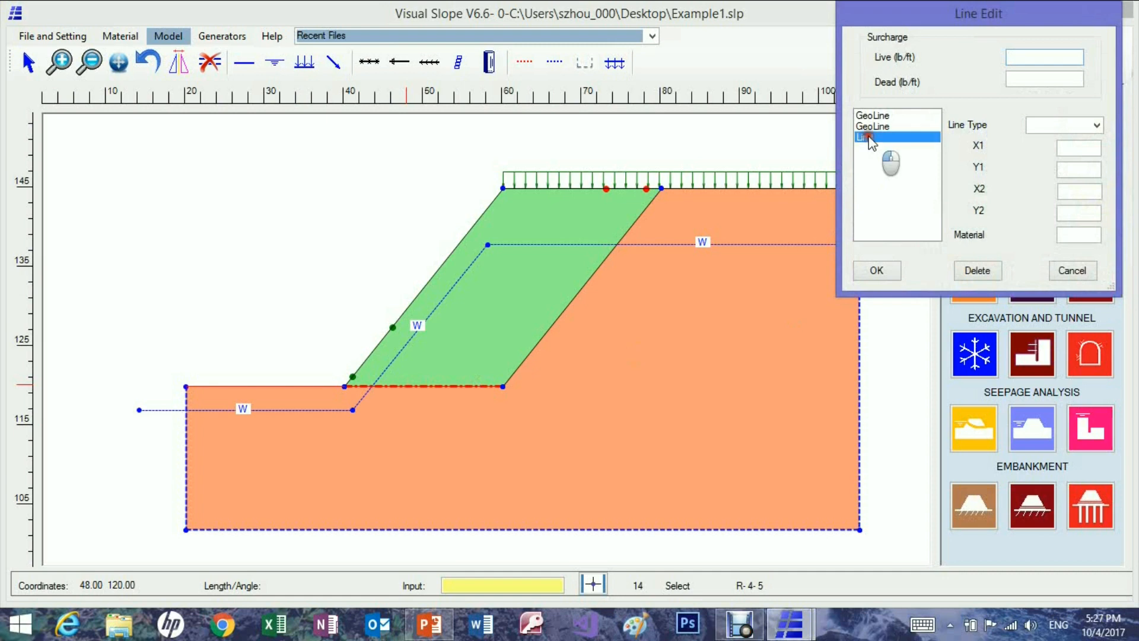
left_click(975, 270)
left_click(877, 271)
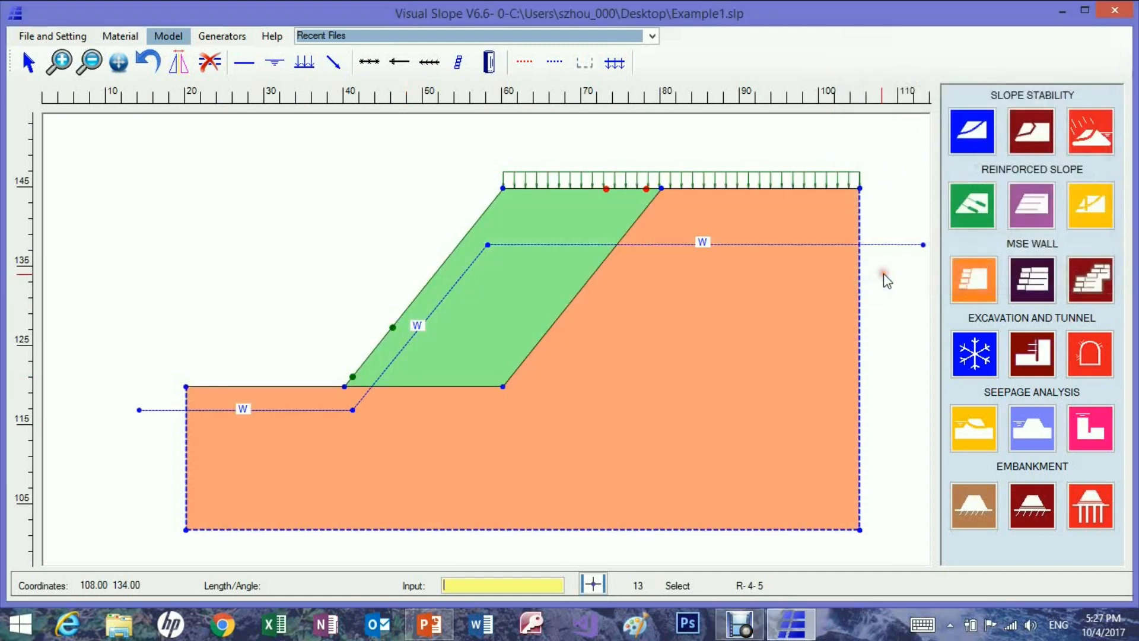
Draw two unbonded nails through the green soil, from (56, 141) to (71, 133) and from about (49, 132) to (63, 124).
left_click(399, 66)
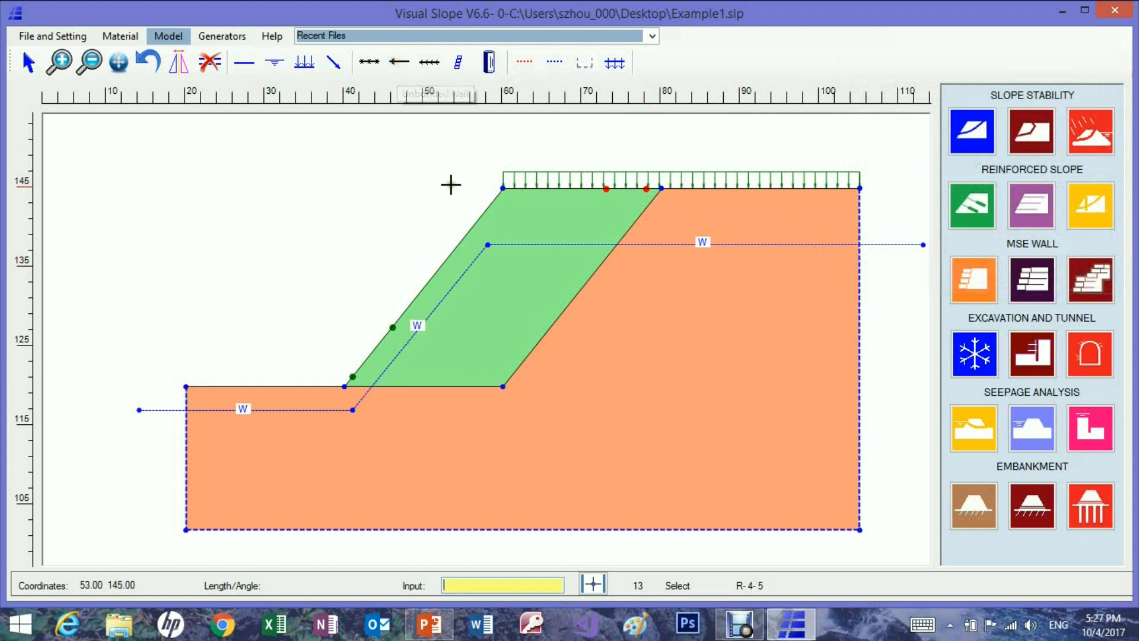
left_click(470, 223)
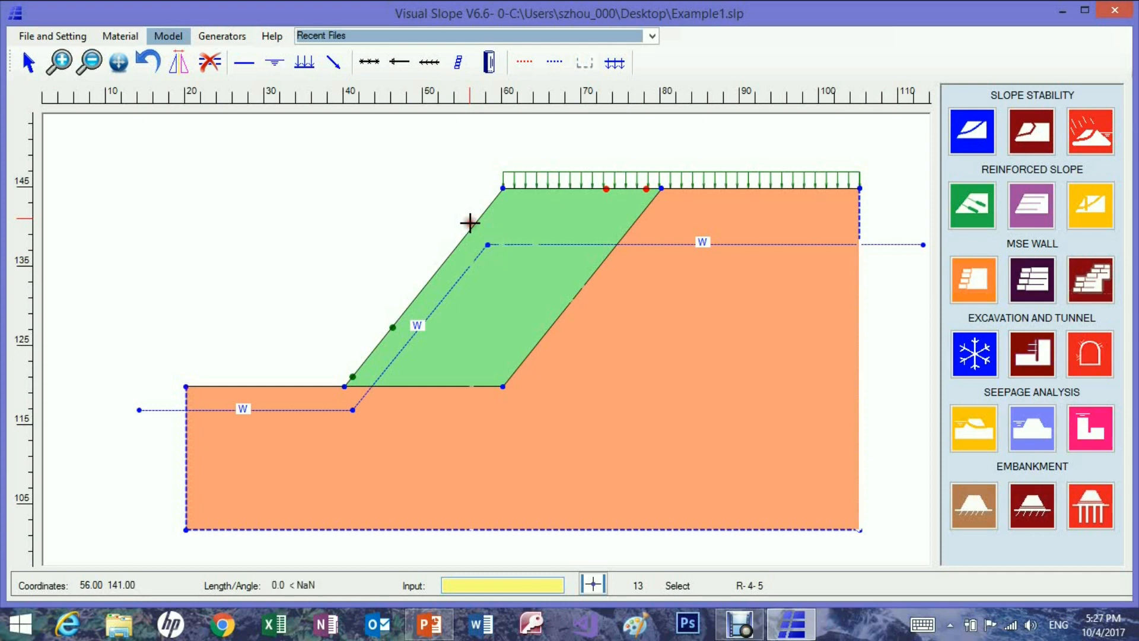
left_click(589, 283)
right_click(617, 302)
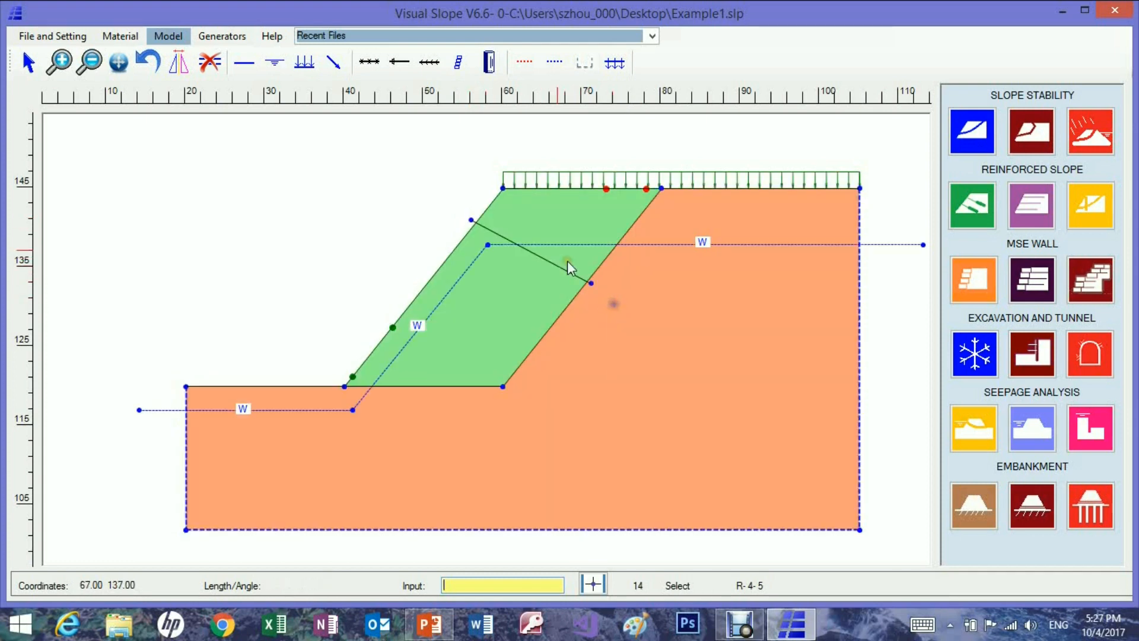
left_click(401, 67)
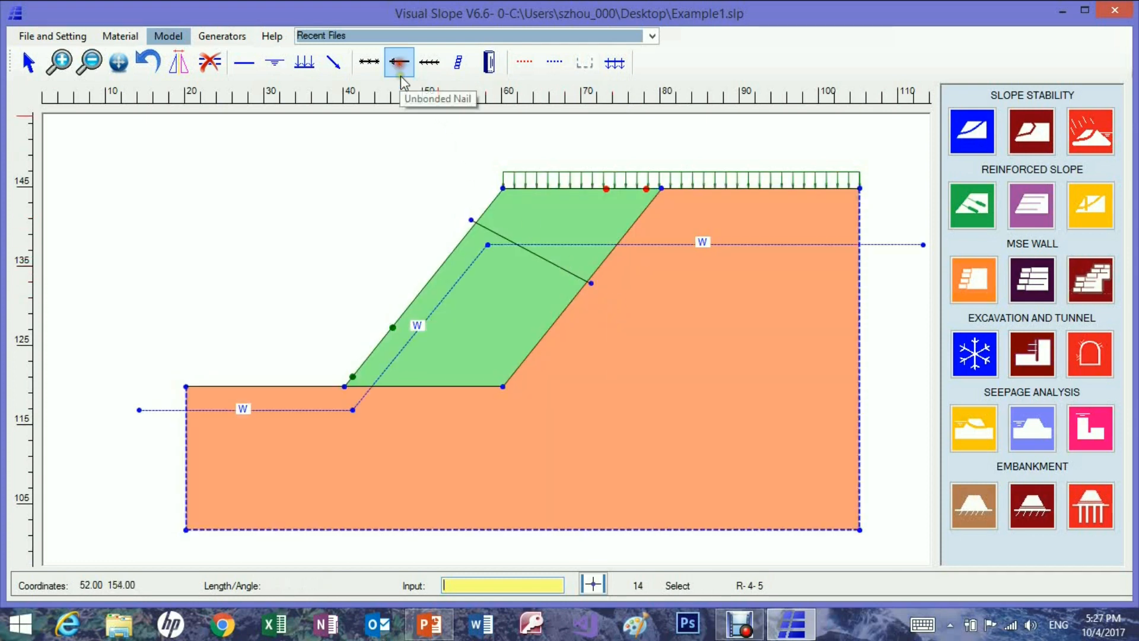
left_click(411, 294)
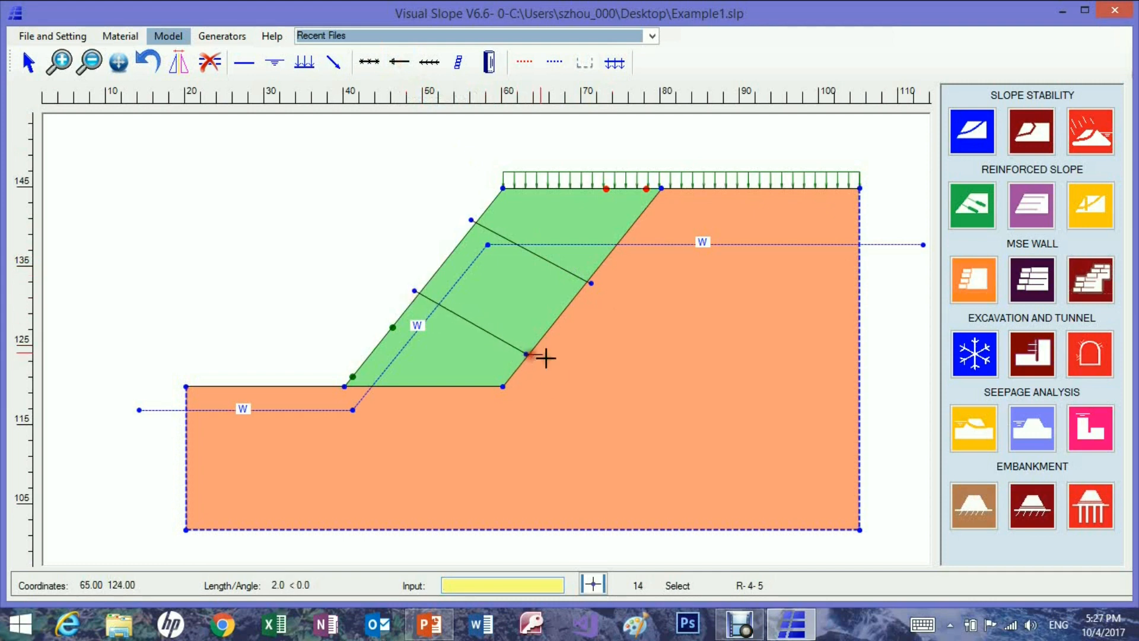
left_click(534, 356)
Extend both nails into the orange soil with bonded nails ending at about (84, 126) and (75, 117).
left_click(432, 65)
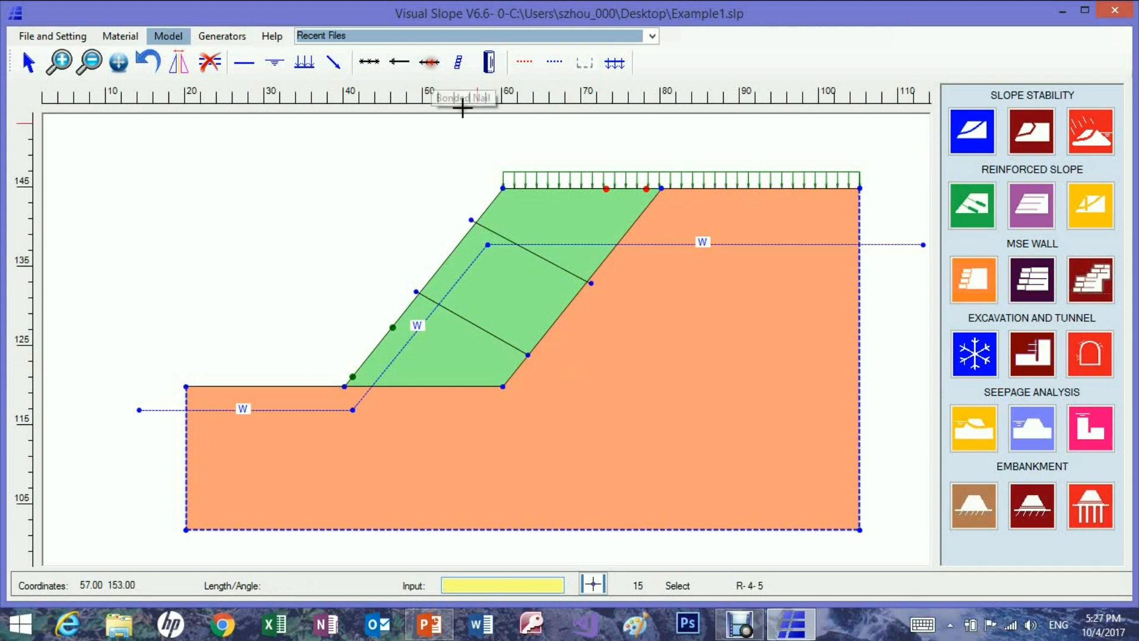
left_click(592, 283)
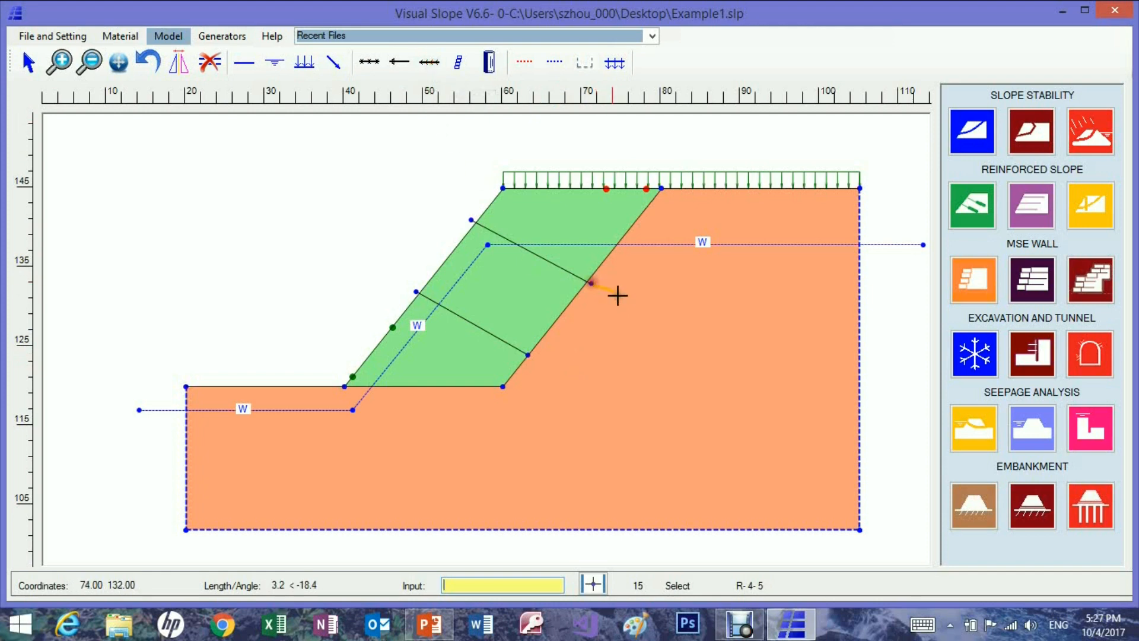
left_click(693, 340)
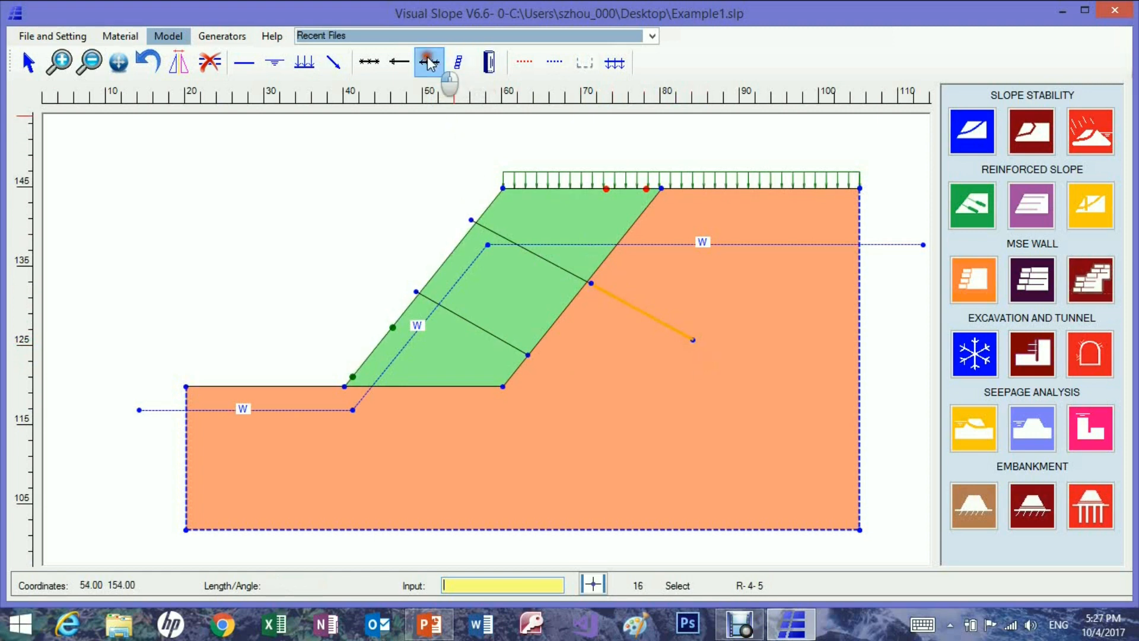
left_click(429, 62)
left_click(527, 355)
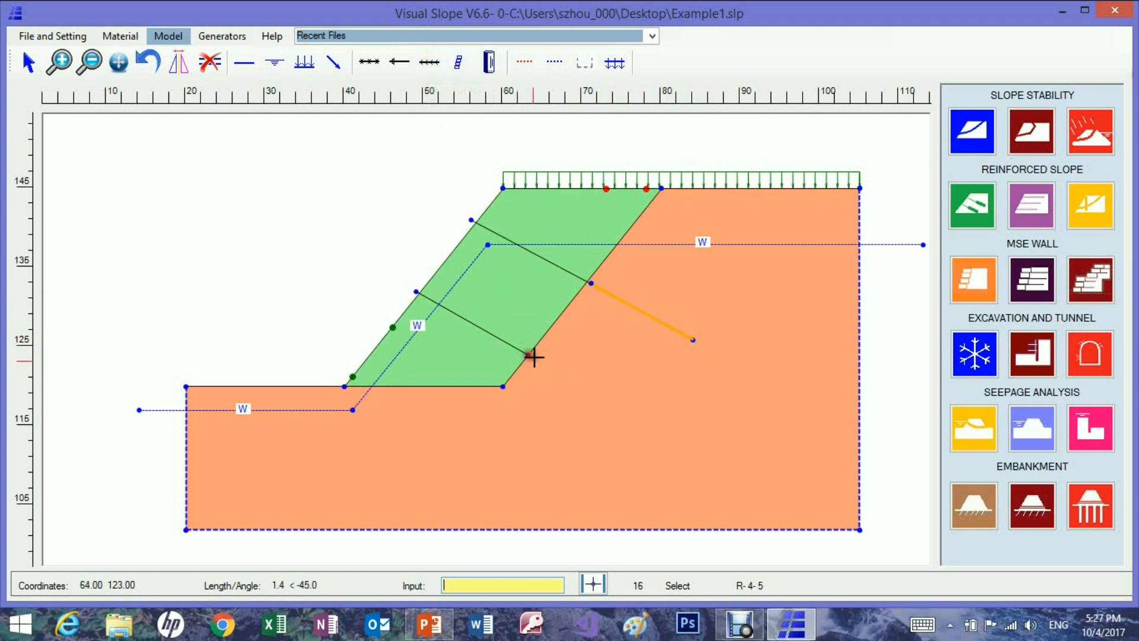
left_click(623, 409)
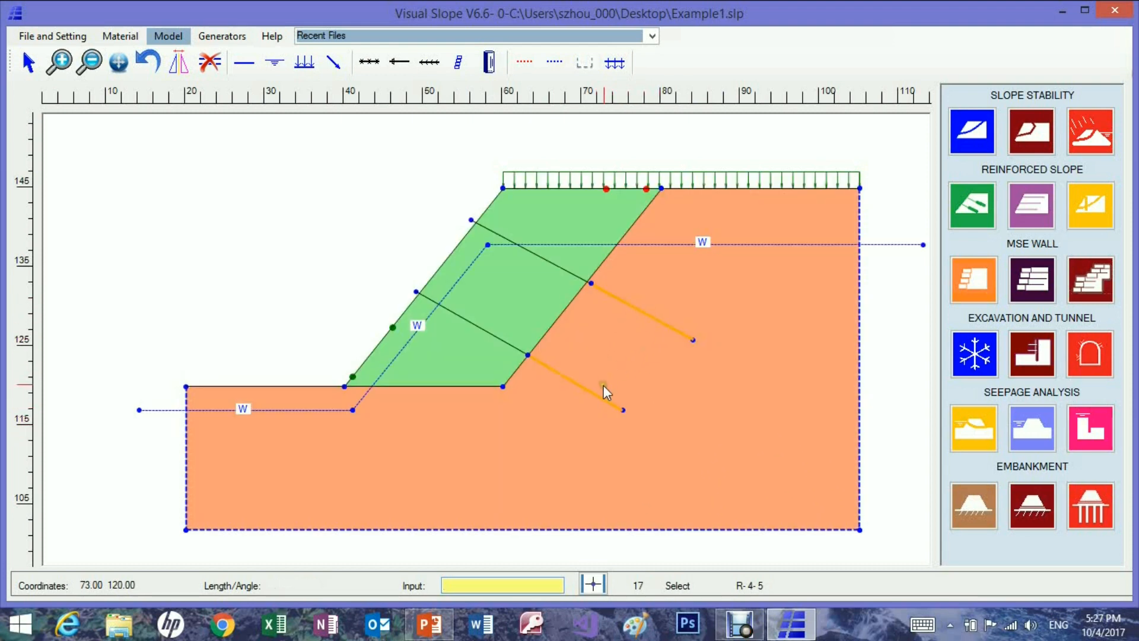
Assign the purple Nail 1 material to the upper bonded nail and the red soil nail material to the lower one.
left_click(121, 37)
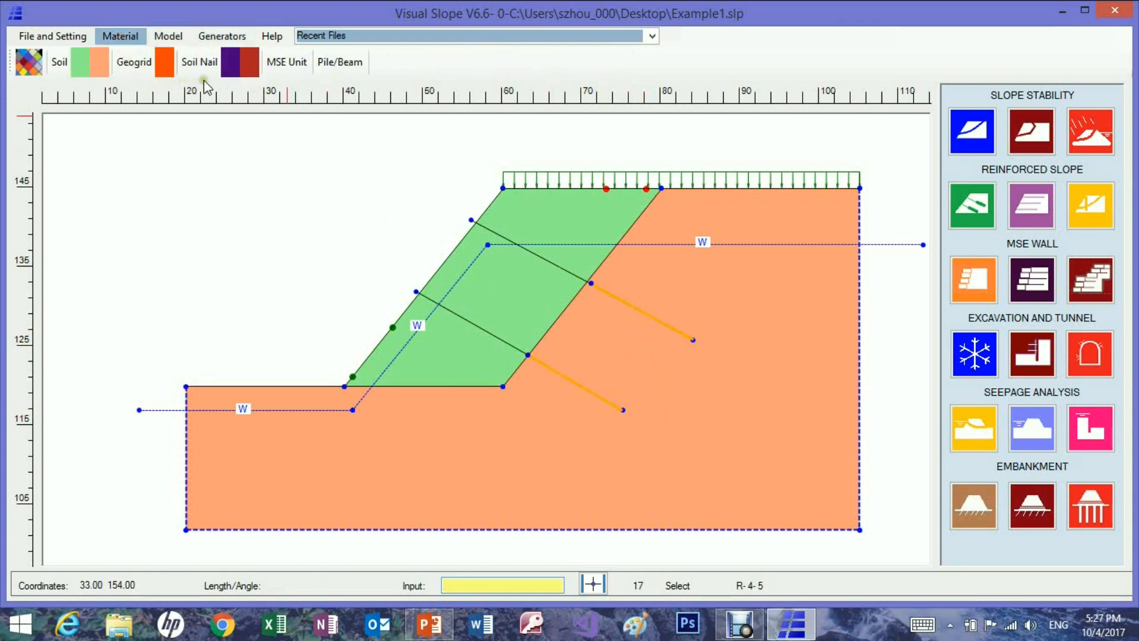
left_click(231, 63)
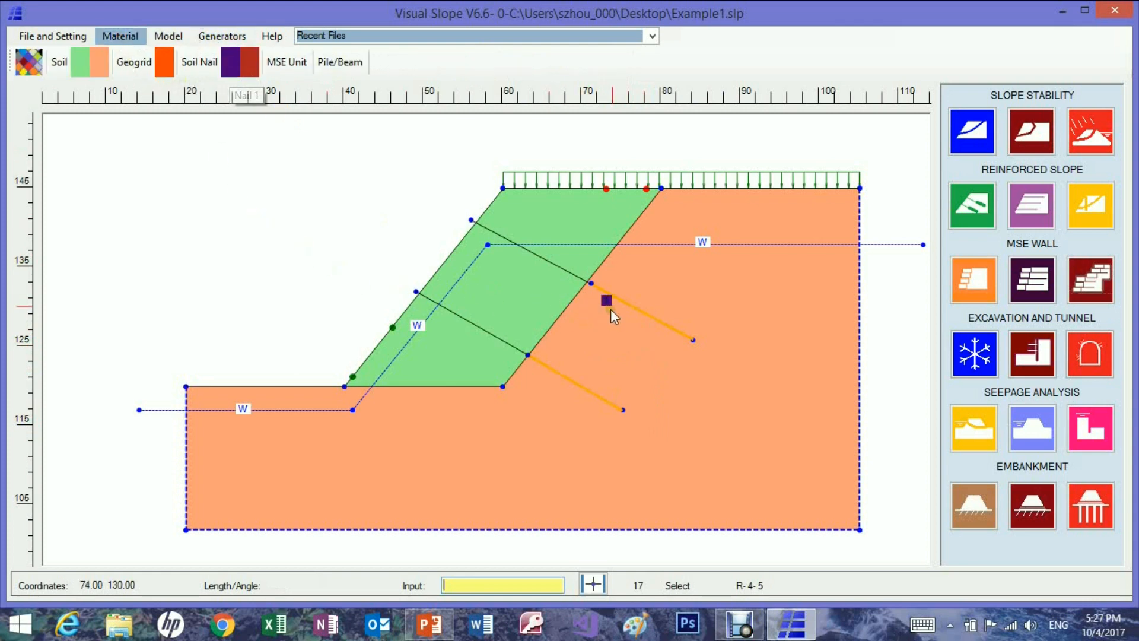
left_click(637, 315)
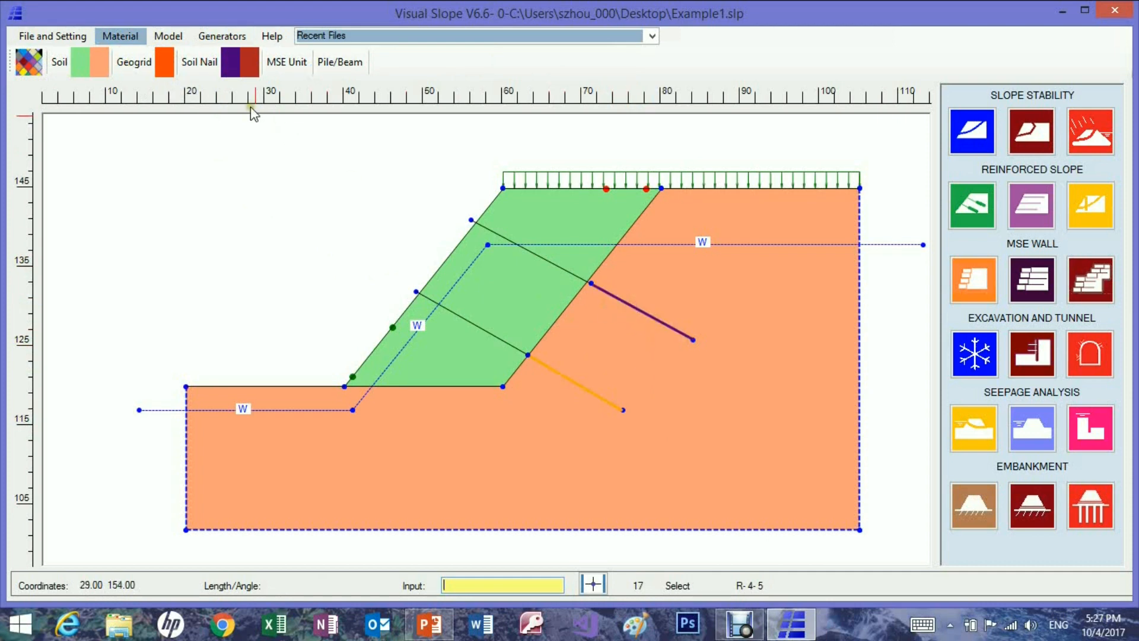
left_click(249, 63)
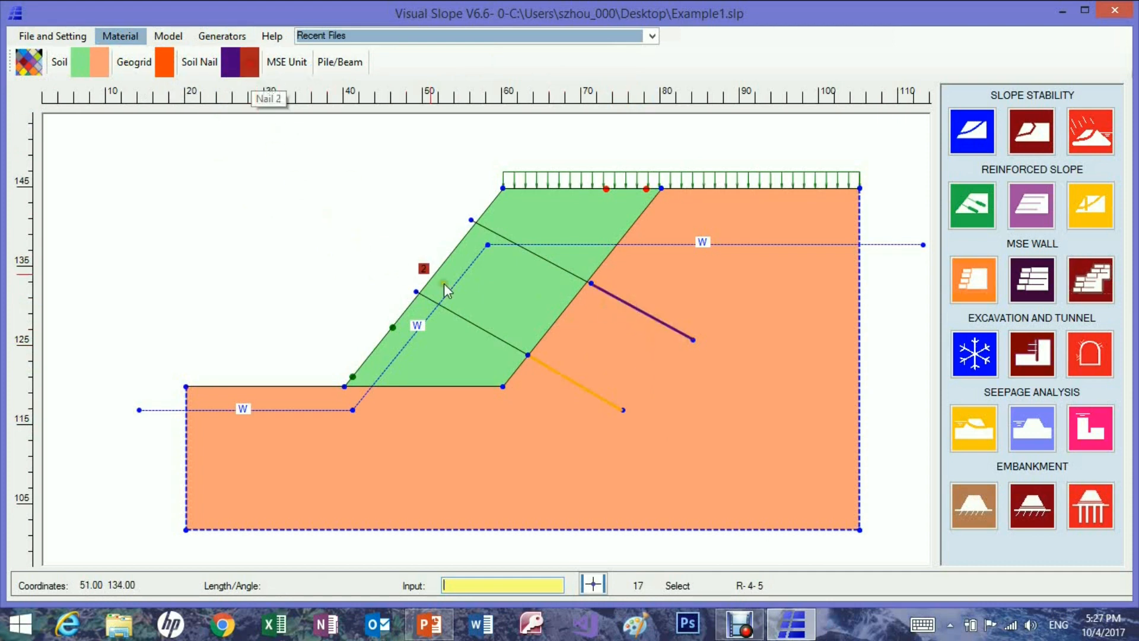
left_click(580, 387)
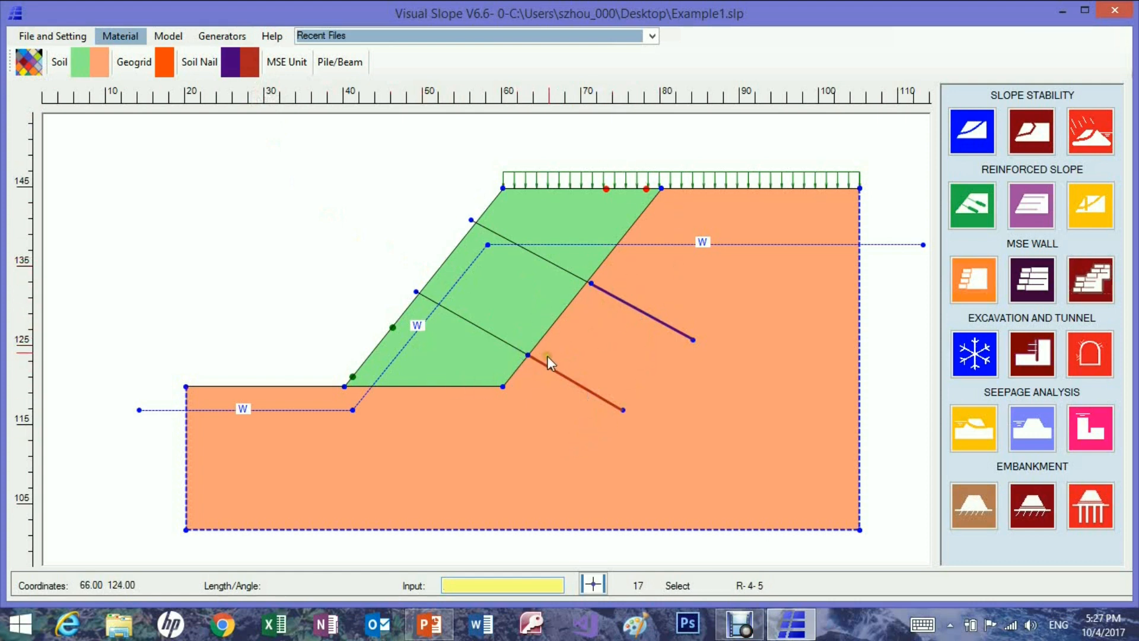
Set up a circular slope stability analysis with the left initiation point at X 33 and the right termination point at X 90.
left_click(970, 134)
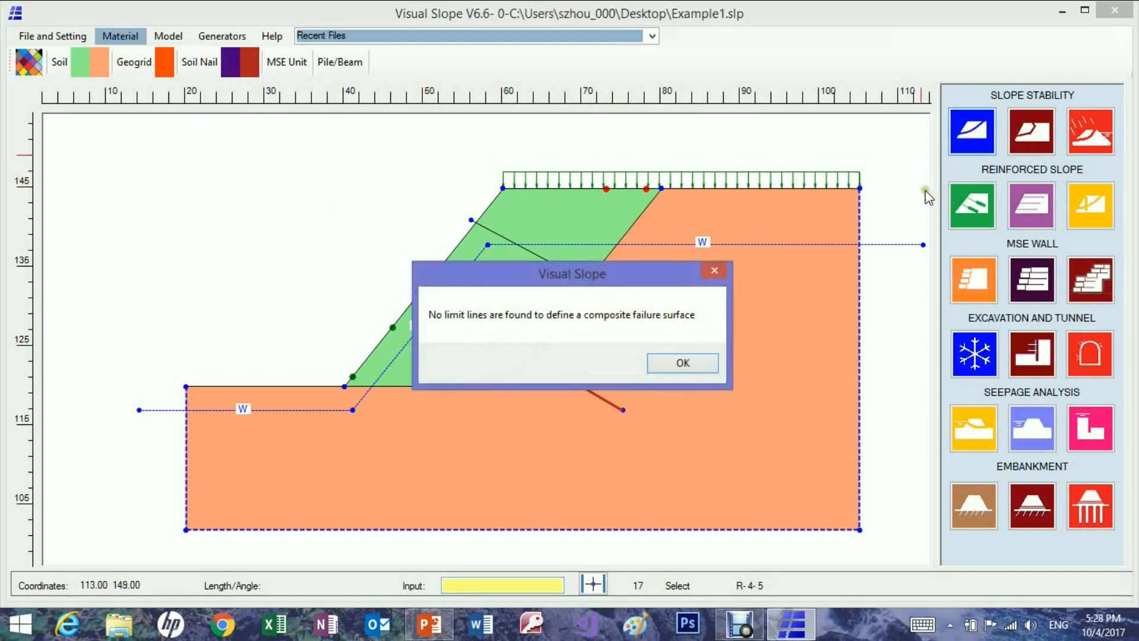
left_click(697, 362)
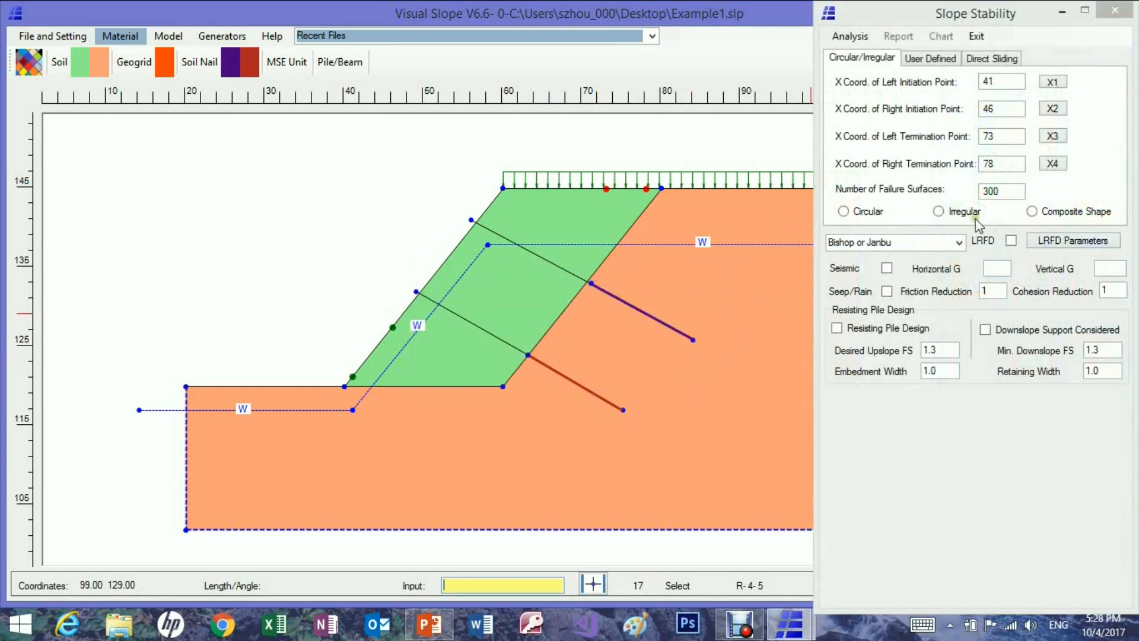
left_click(843, 211)
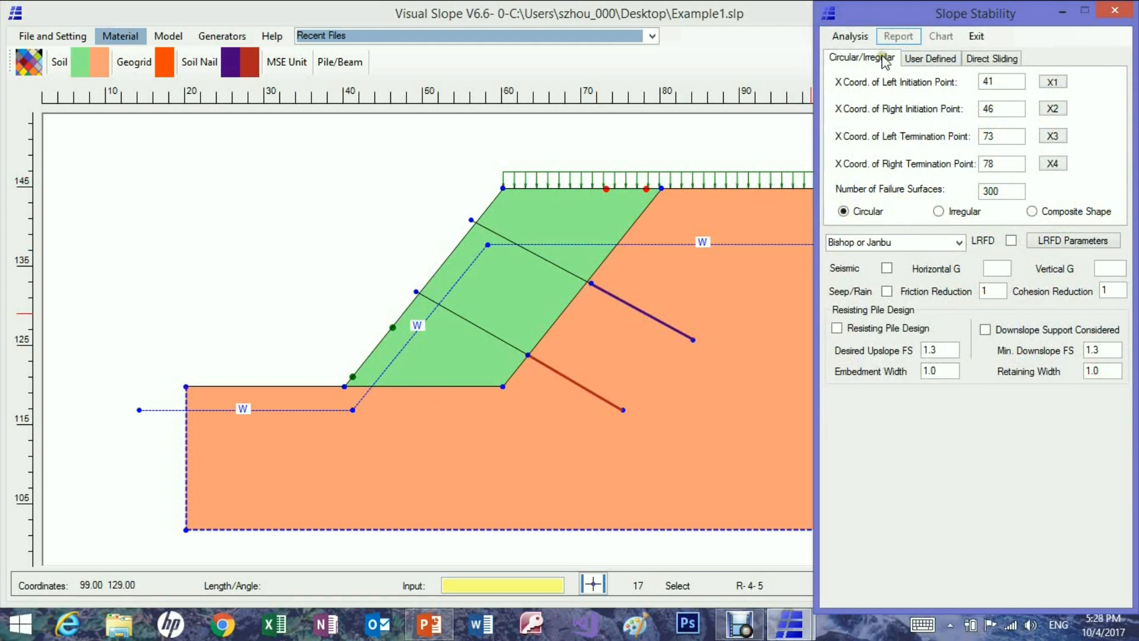
left_click(1053, 82)
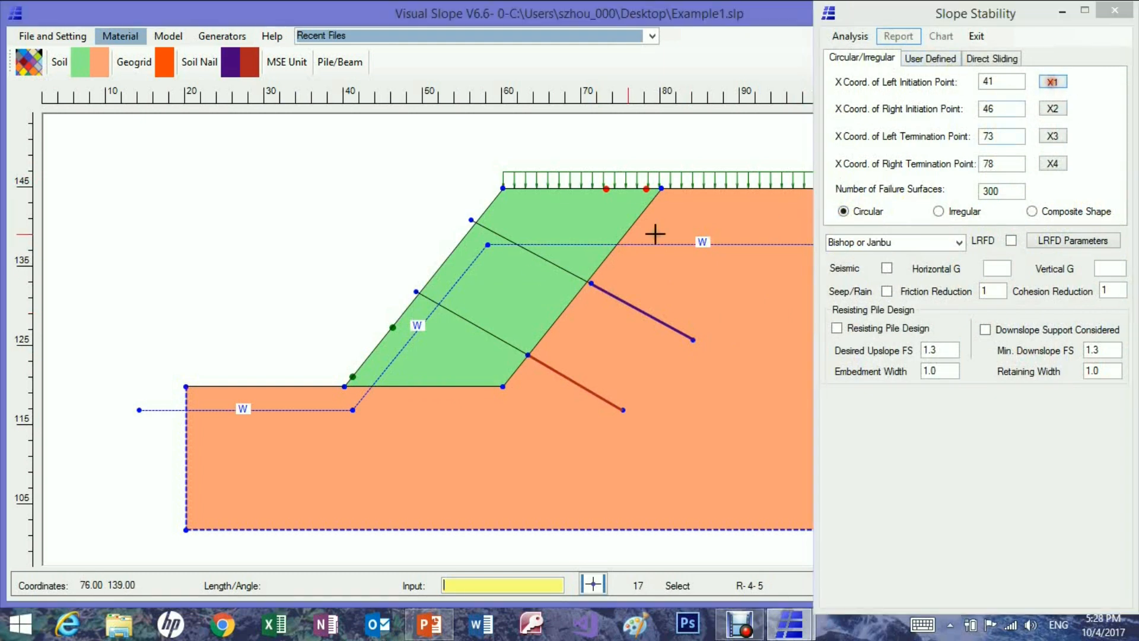
left_click(289, 386)
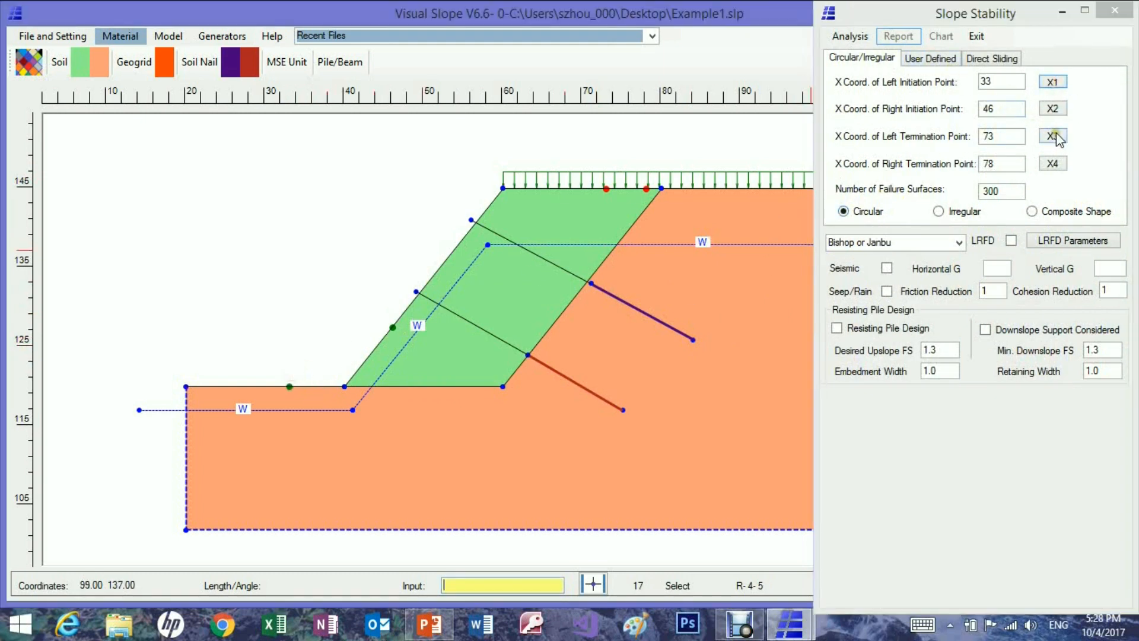
left_click(1052, 164)
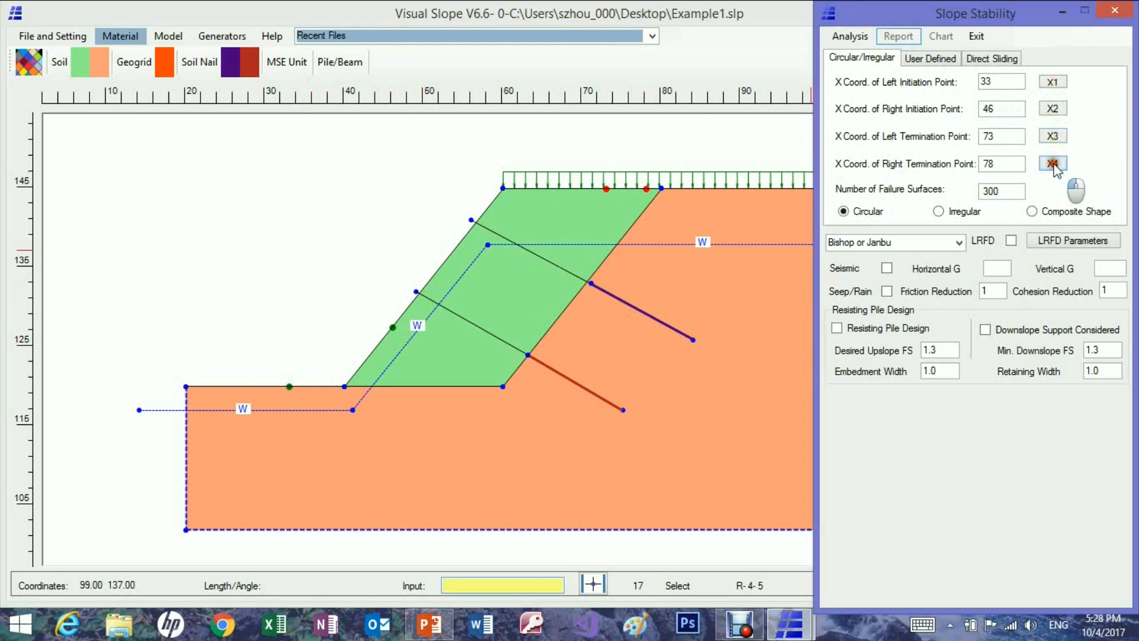
left_click(739, 185)
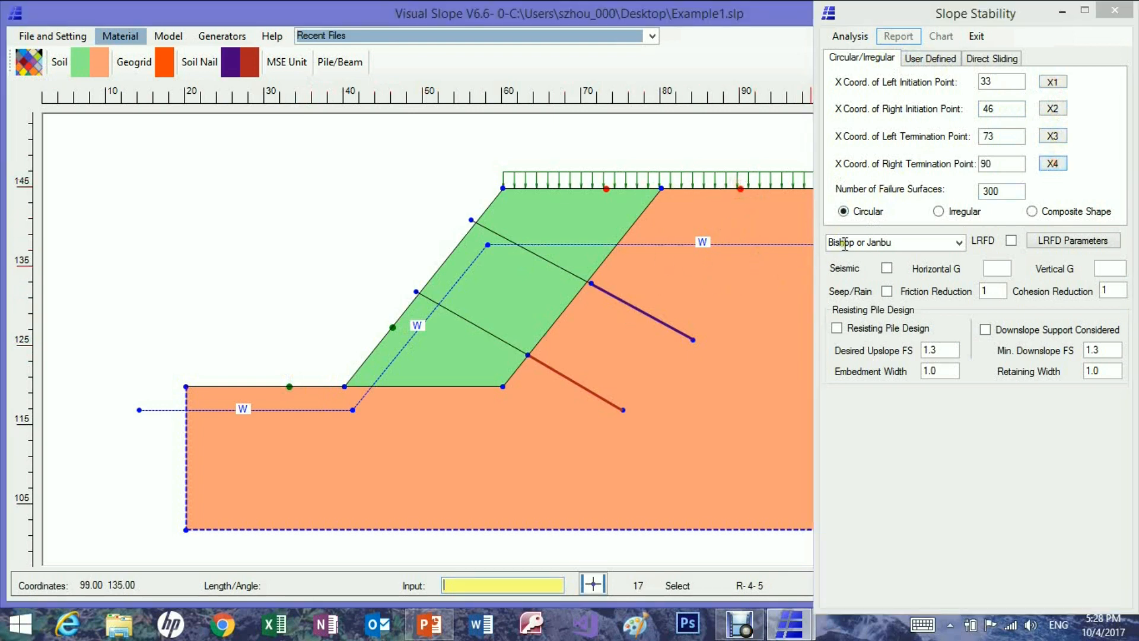
Run the circular analysis of the nailed slope, display the failure surface with the lowest safety factor, and close the analysis.
left_click(850, 37)
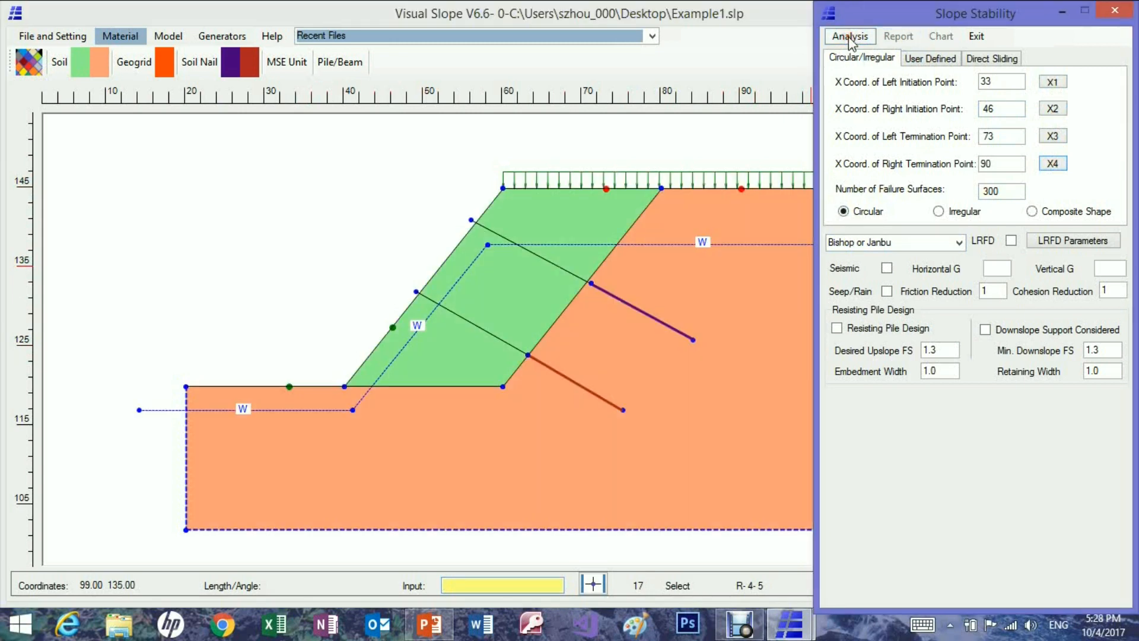
left_click(617, 363)
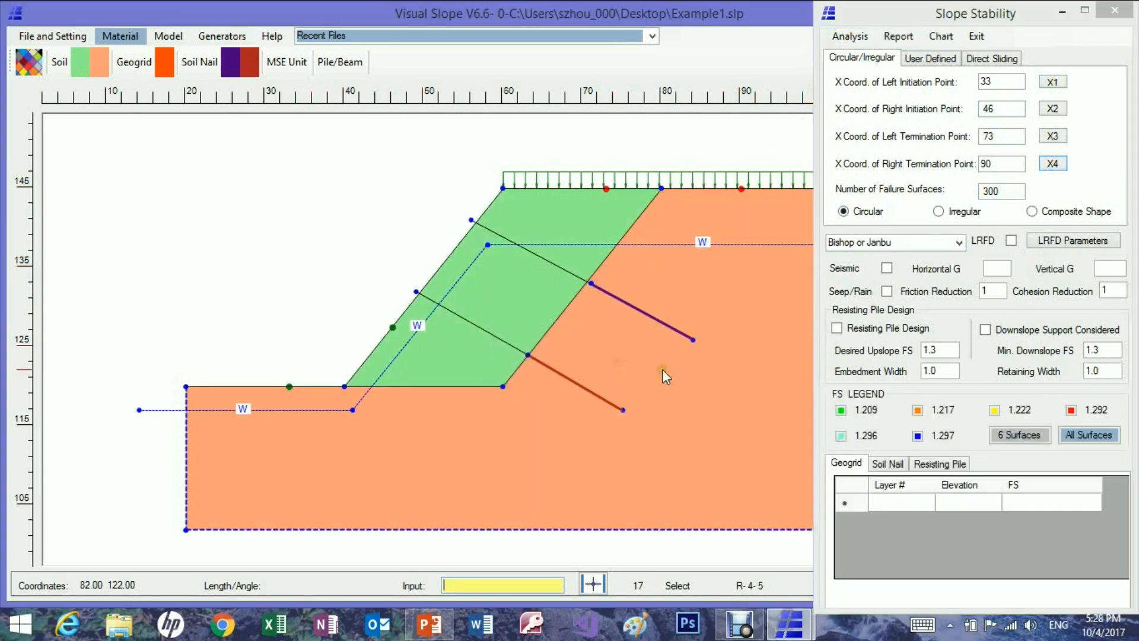
left_click(842, 409)
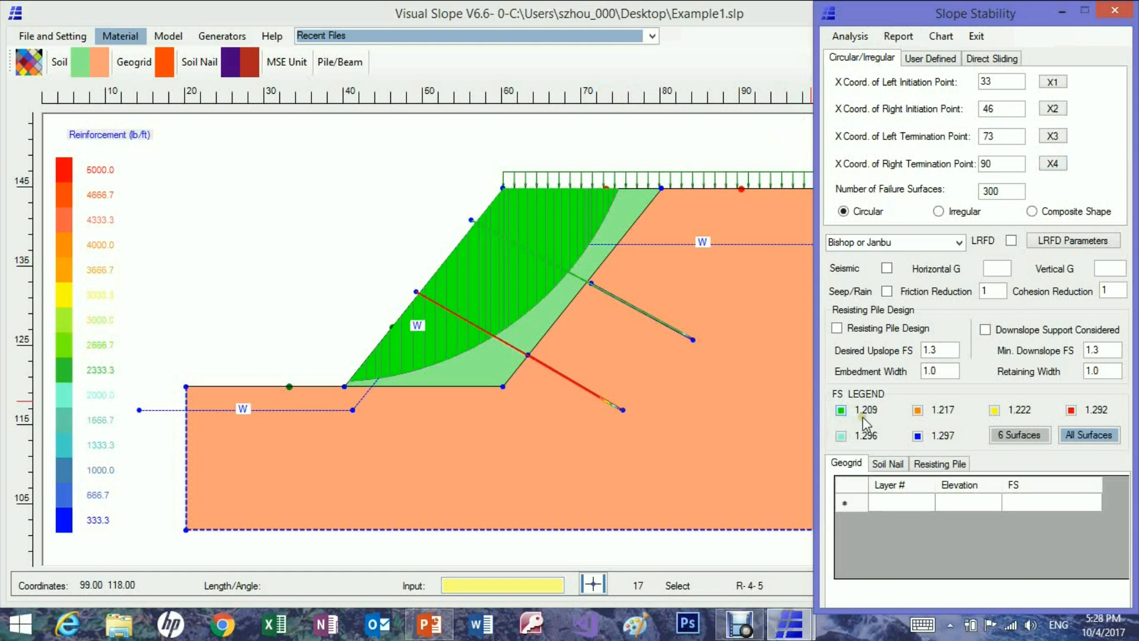
left_click(622, 325)
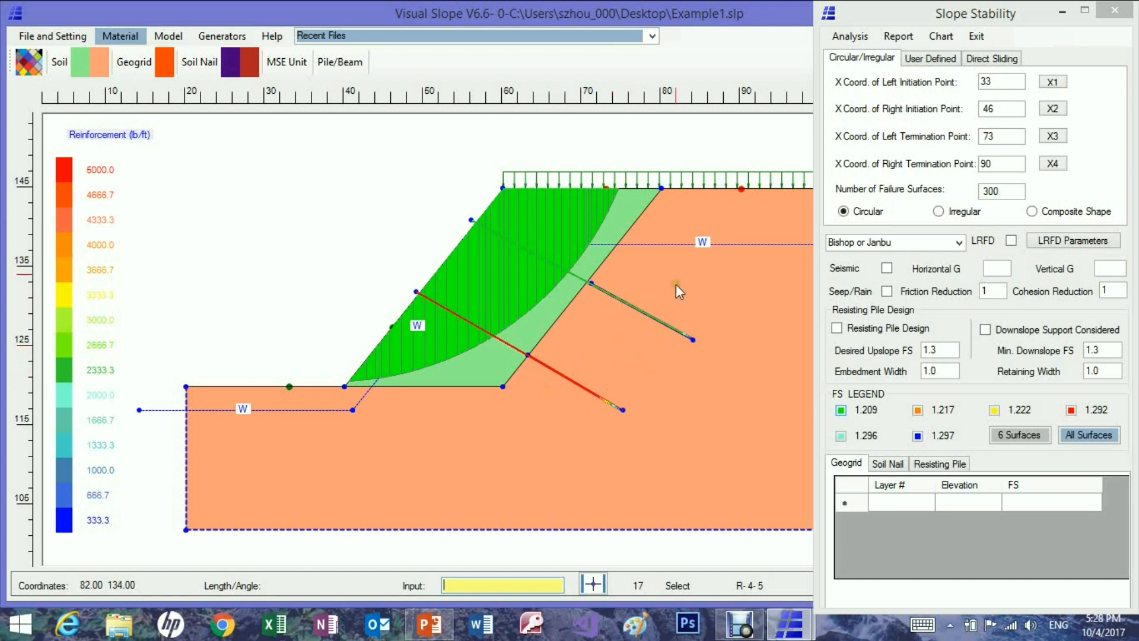
left_click(1118, 15)
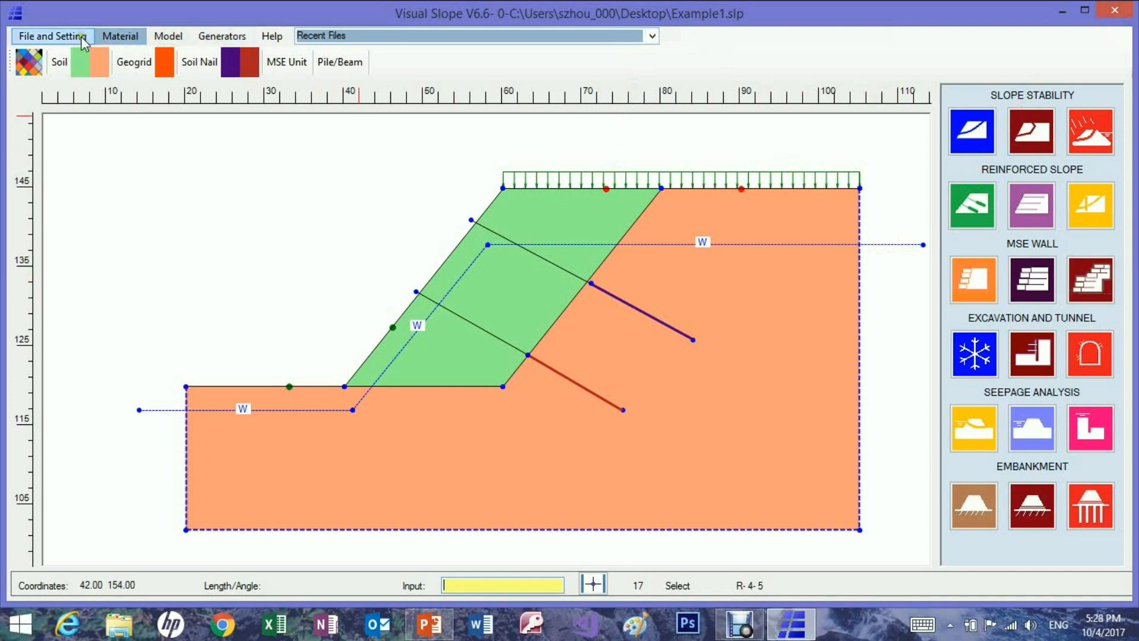
Delete the two bonded soil nails in the orange soil.
left_click(167, 37)
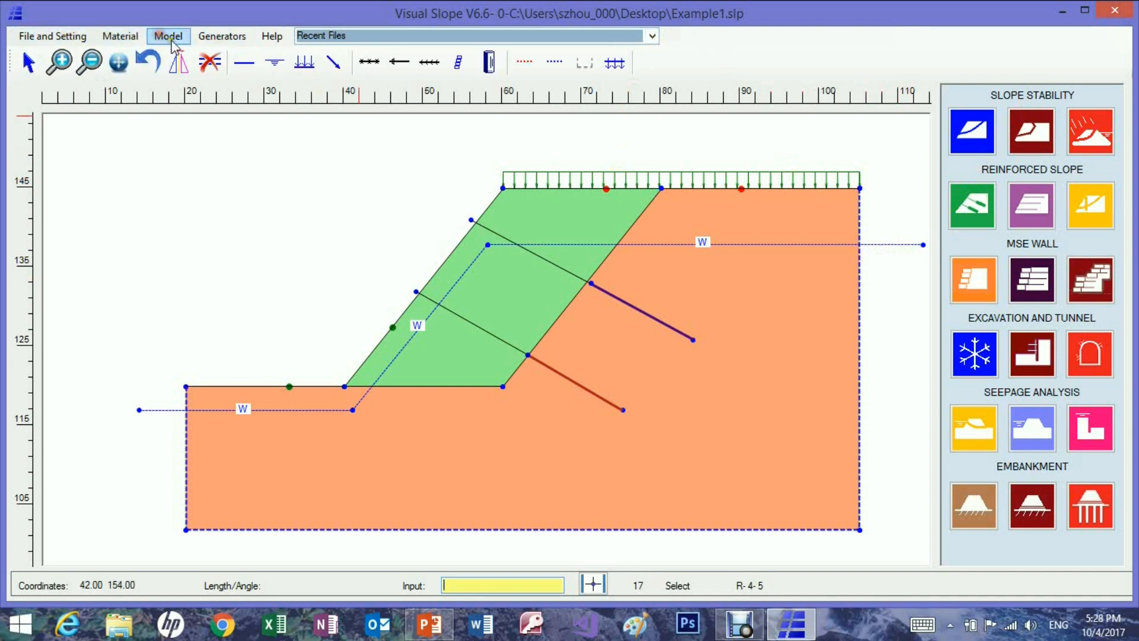
left_click(208, 59)
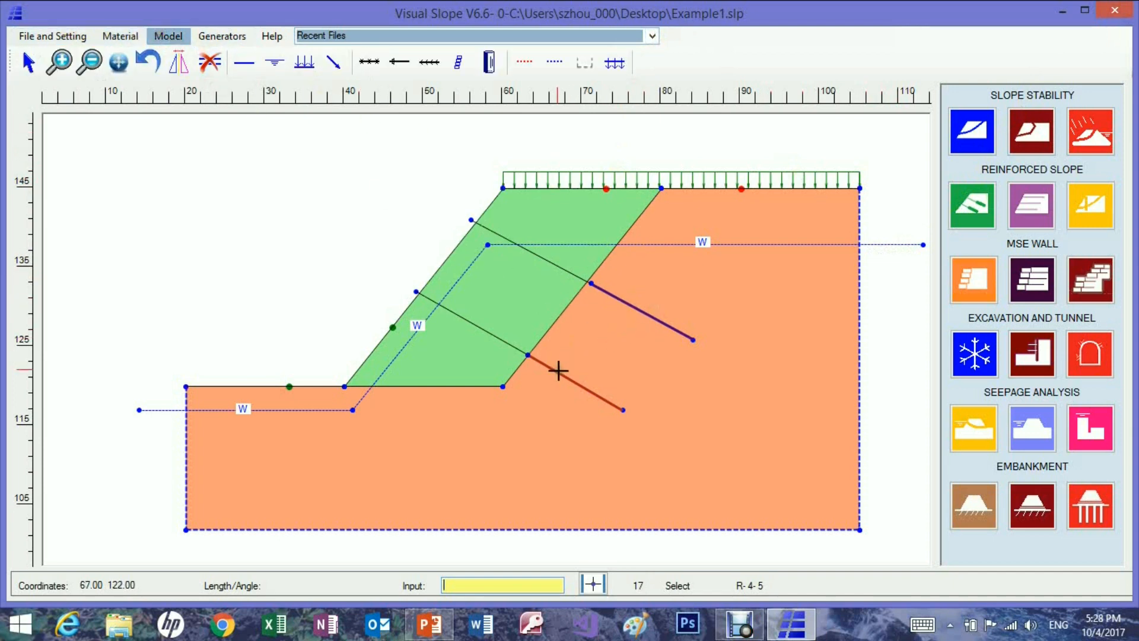
left_click_drag(654, 301, 695, 371)
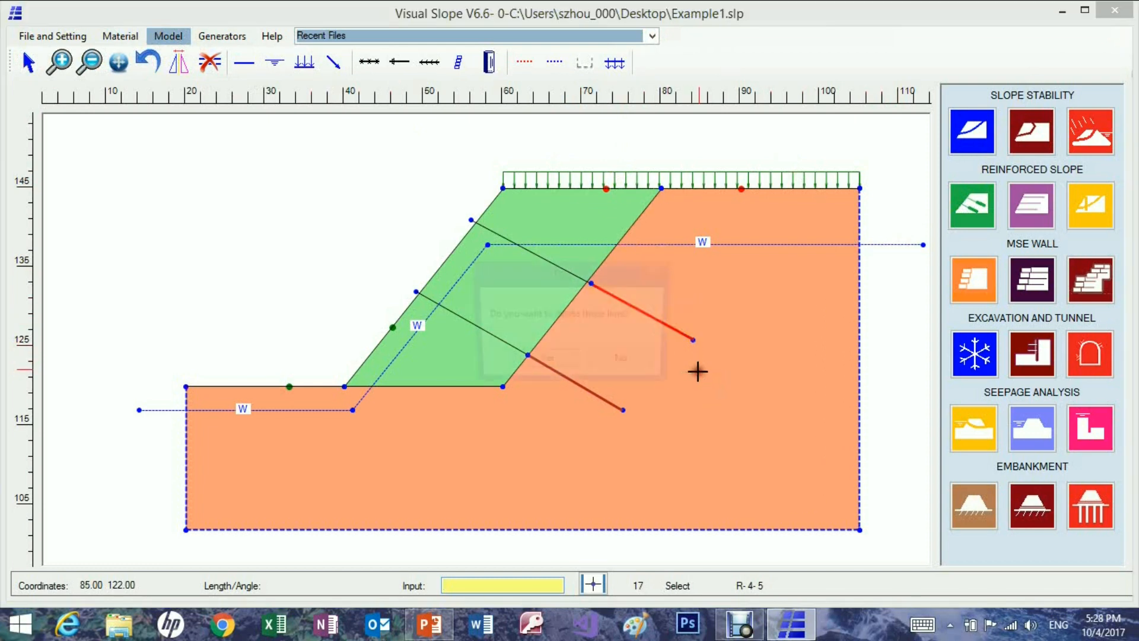
left_click(541, 360)
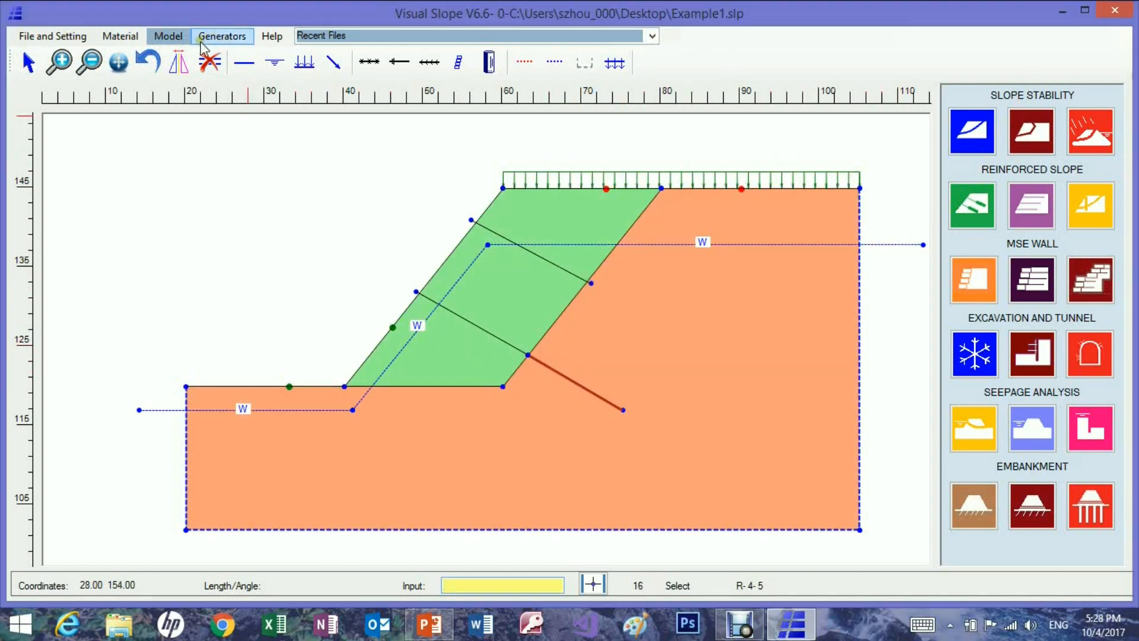
left_click_drag(554, 350, 598, 409)
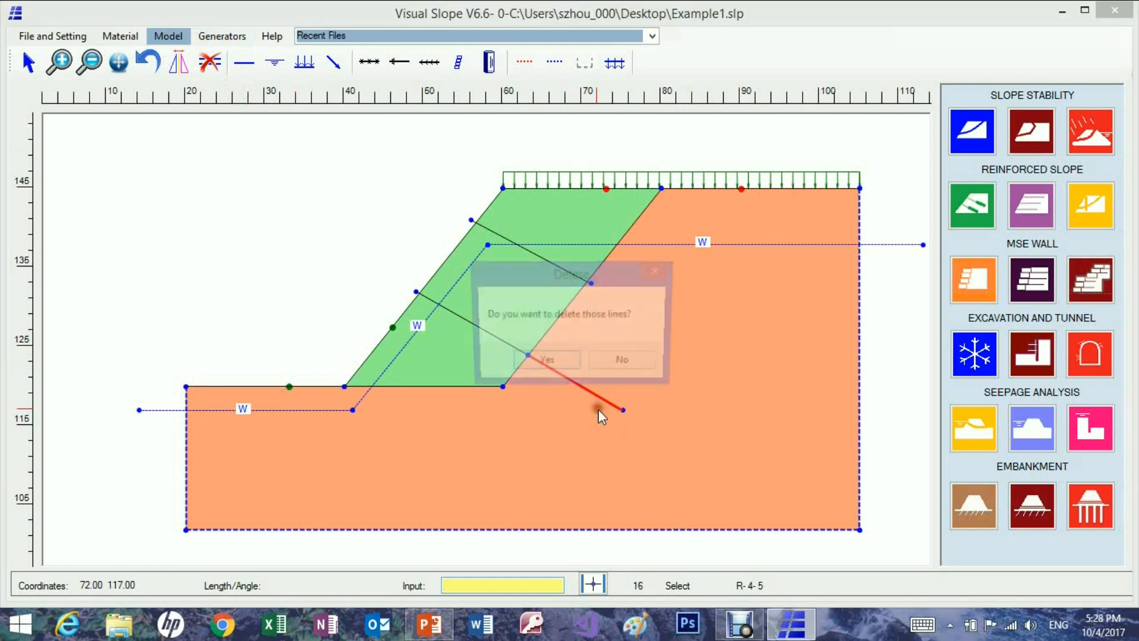
left_click(550, 369)
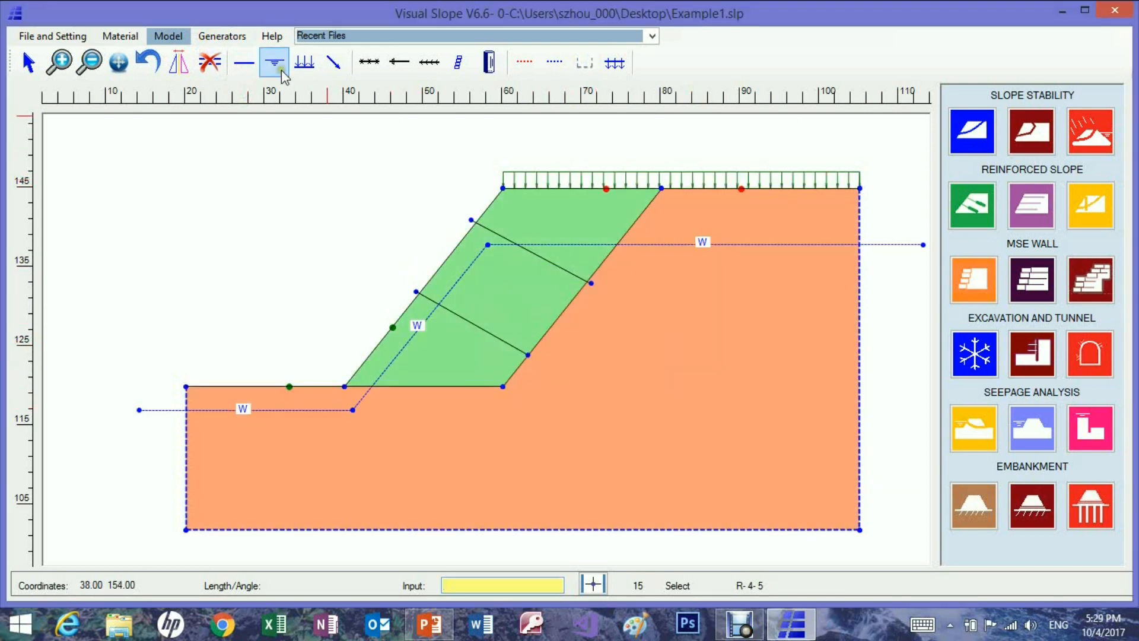
Delete the two unbonded nail lines crossing the green soil.
left_click_drag(541, 247, 584, 308)
left_click(545, 364)
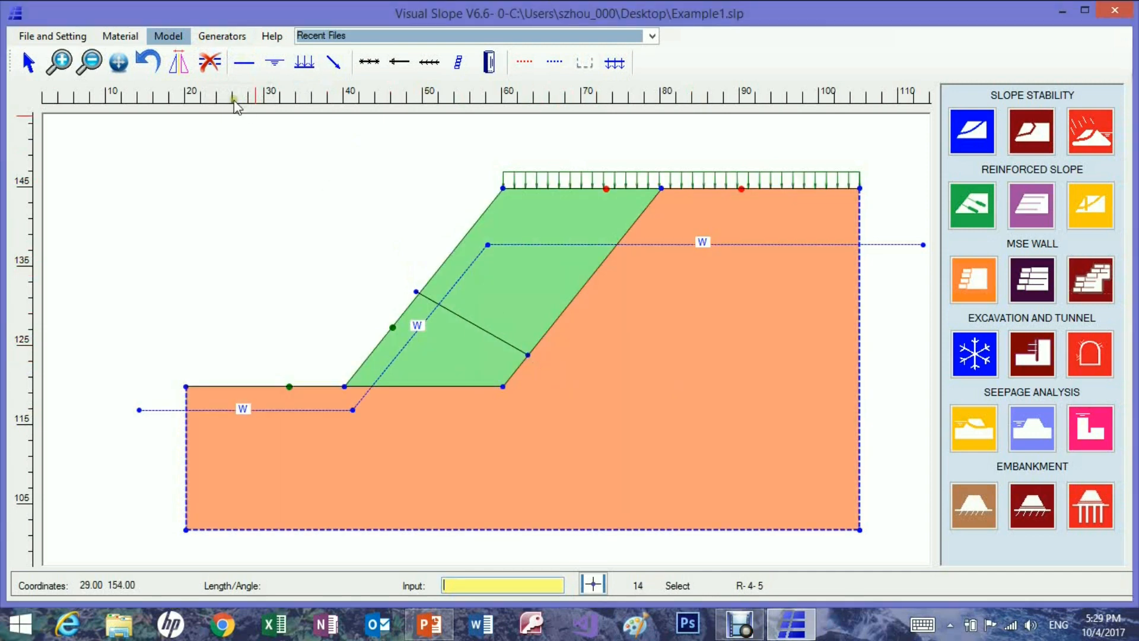
left_click_drag(442, 267, 481, 333)
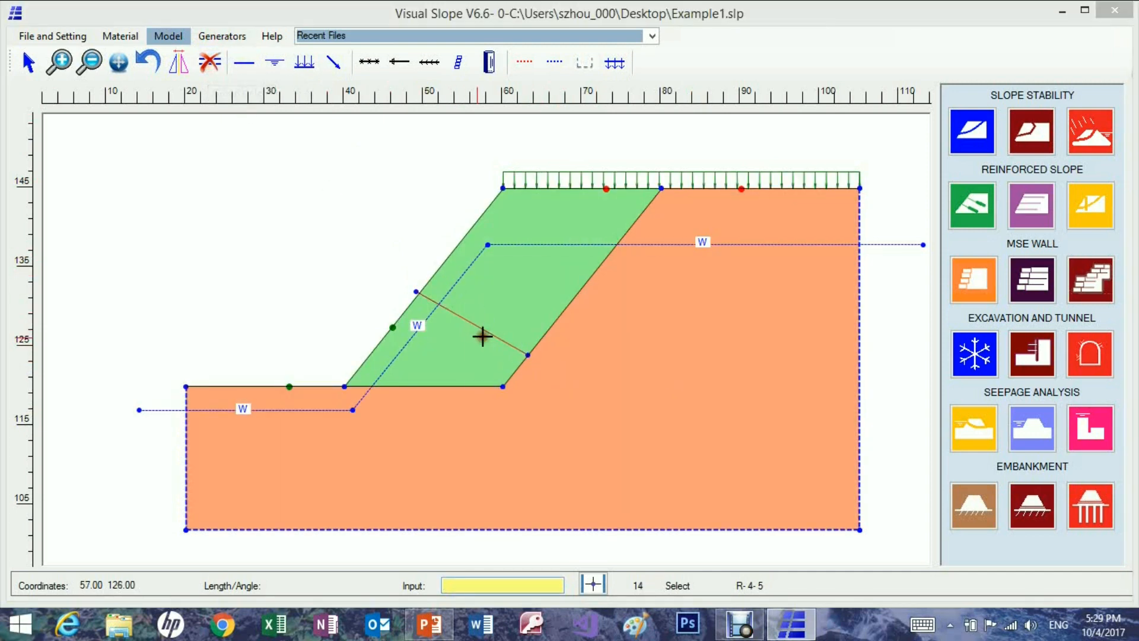
left_click(530, 361)
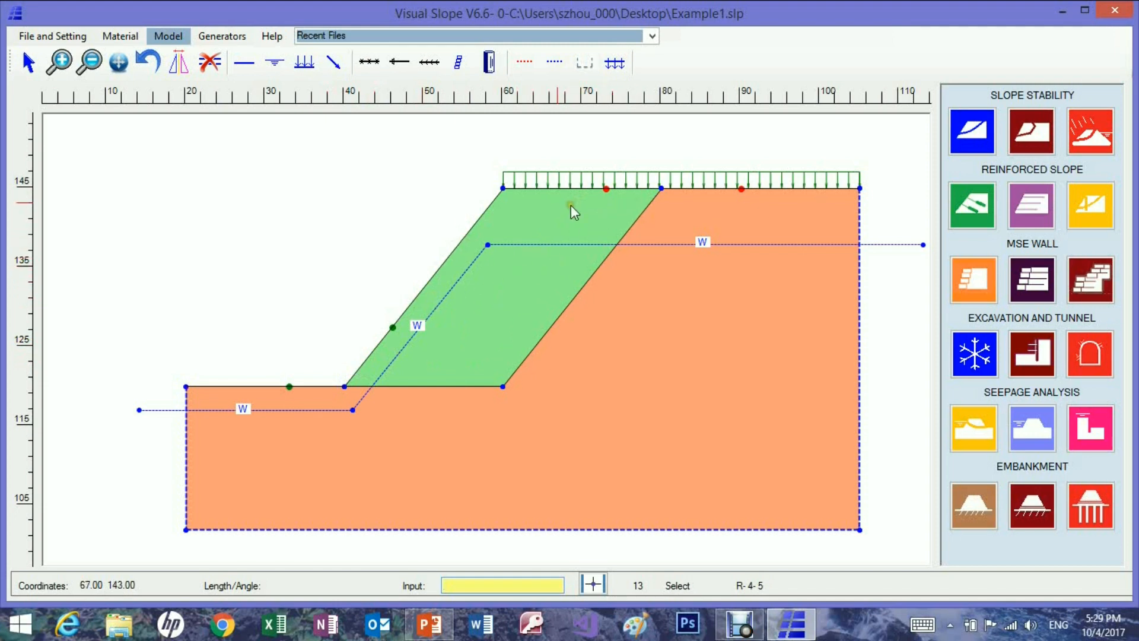
Generate a UX1700HS geogrid array from elevation 121 to 144 with a vertical spacing of 1 and a grid length of 20.
left_click(216, 38)
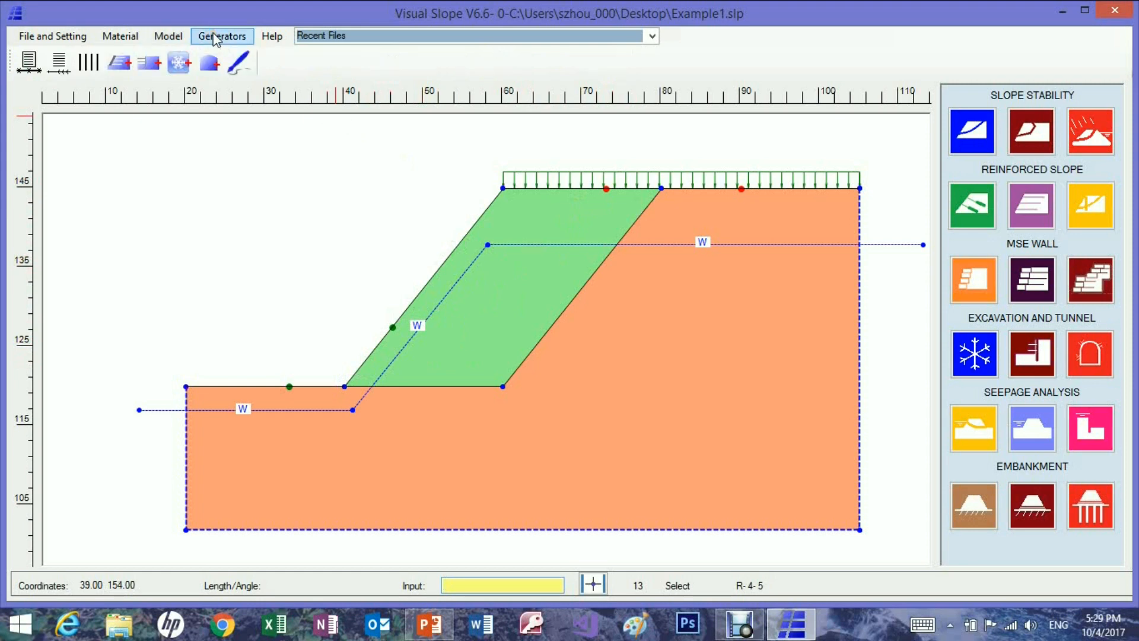
left_click(28, 63)
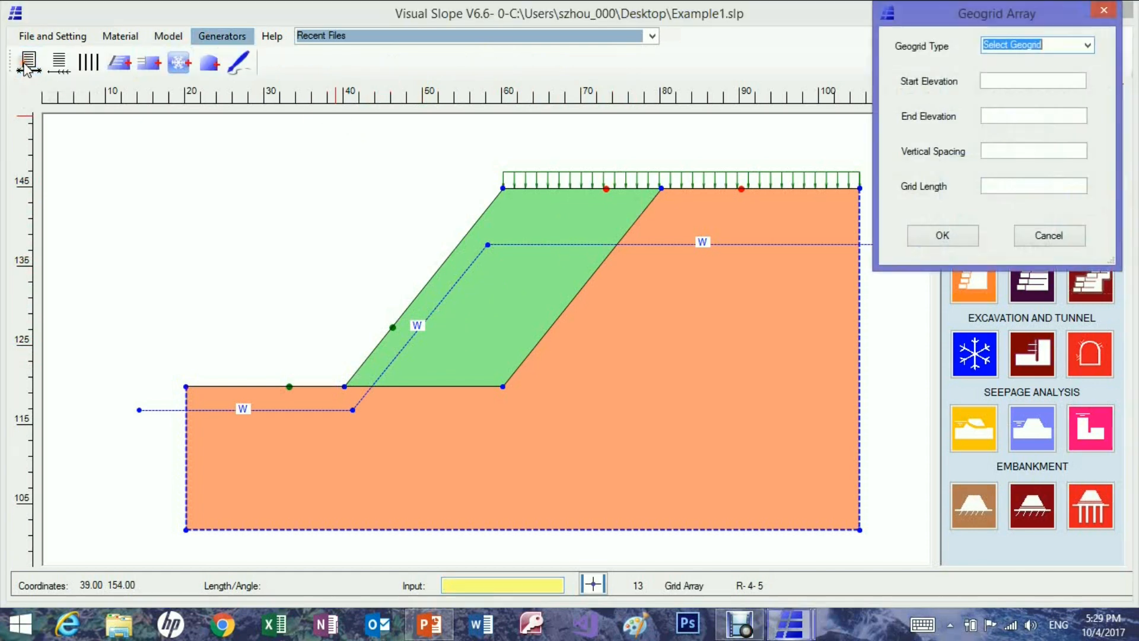
left_click(1088, 46)
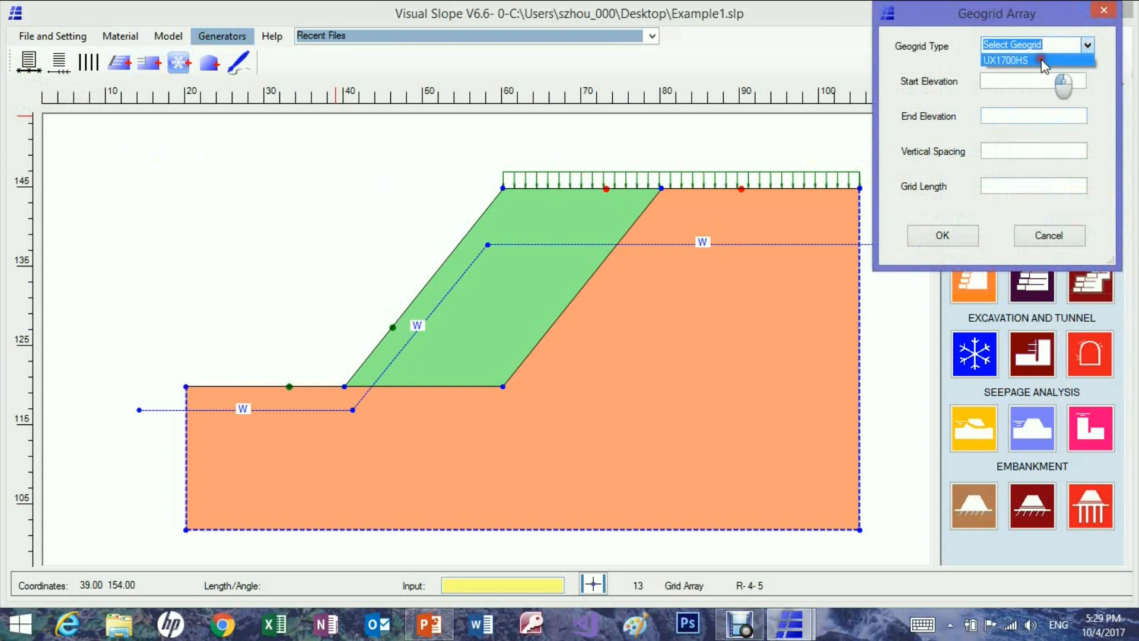
left_click(1043, 61)
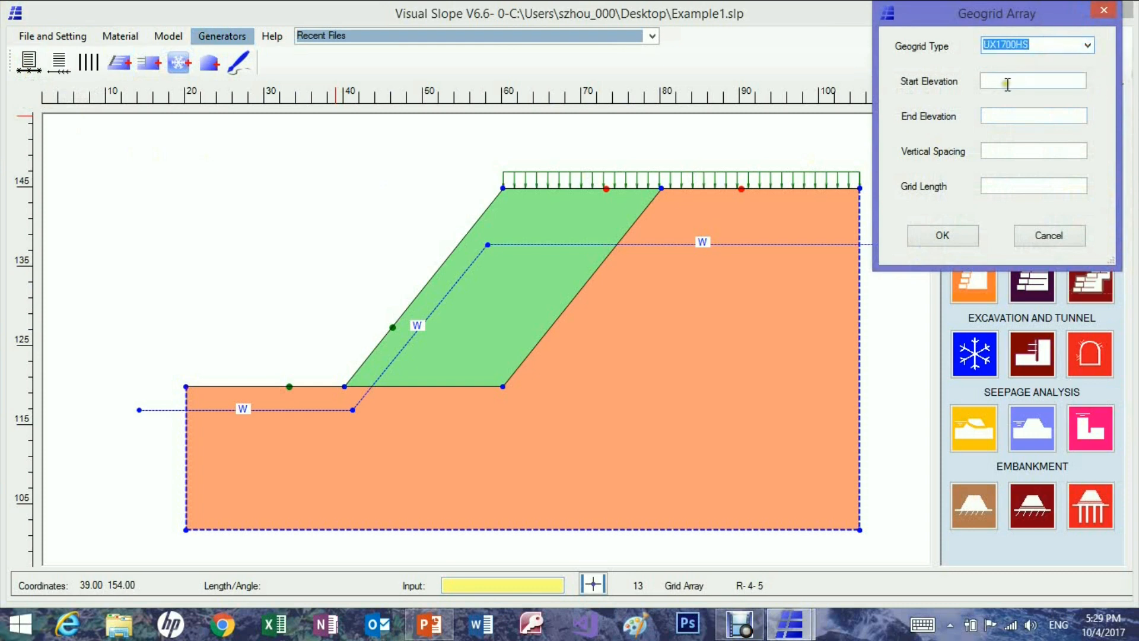
left_click(1002, 82)
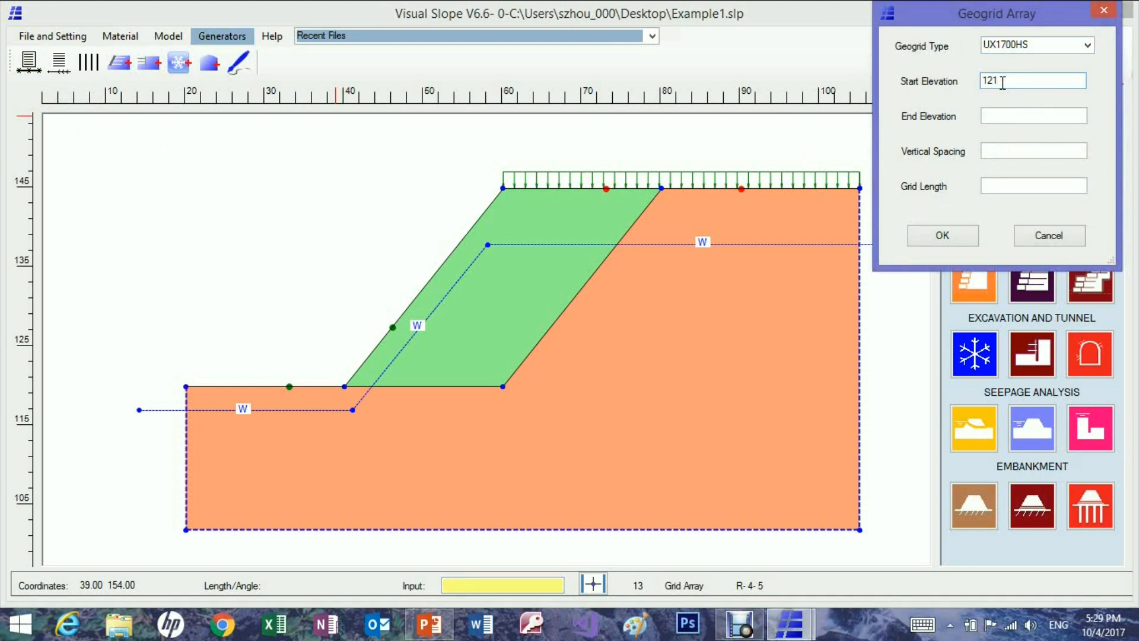
left_click(993, 113)
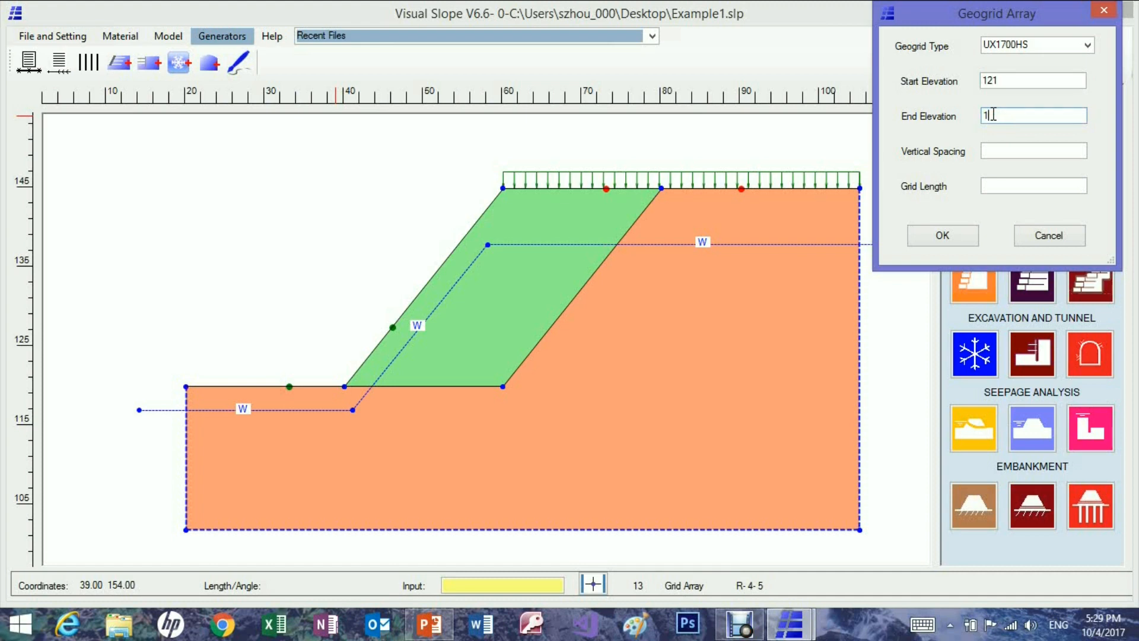
left_click(995, 149)
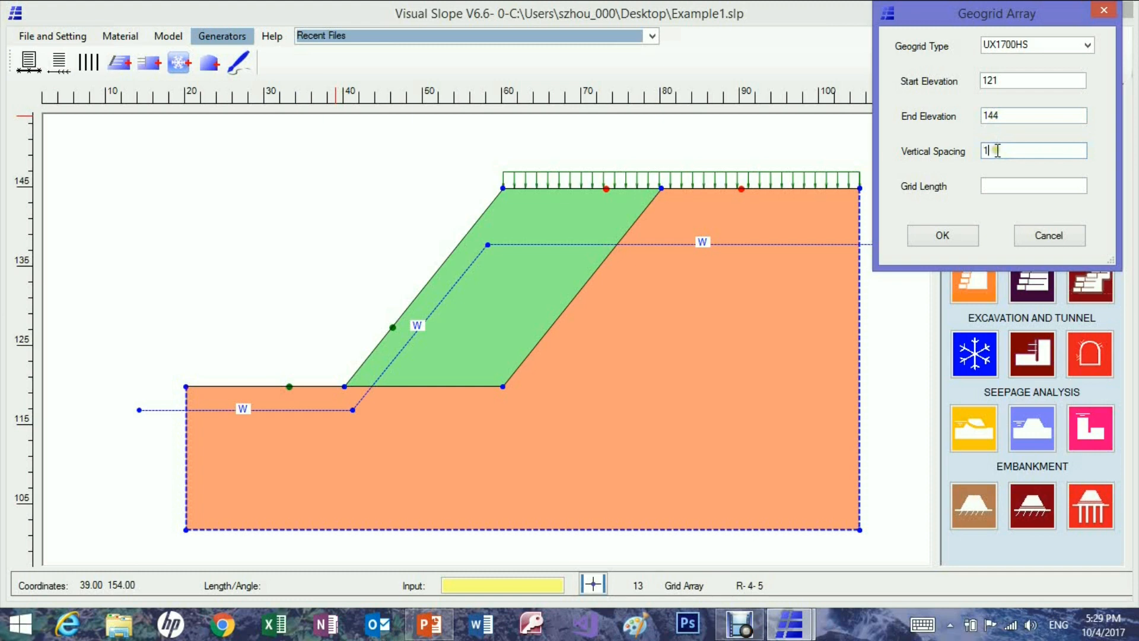
type("1")
left_click(990, 185)
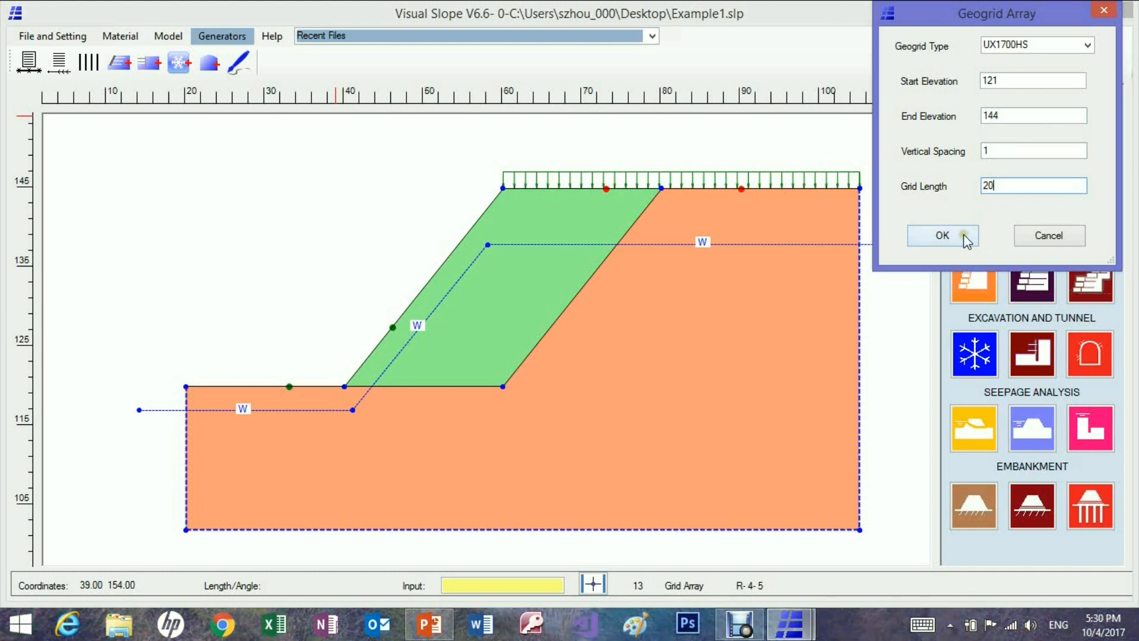
left_click(944, 236)
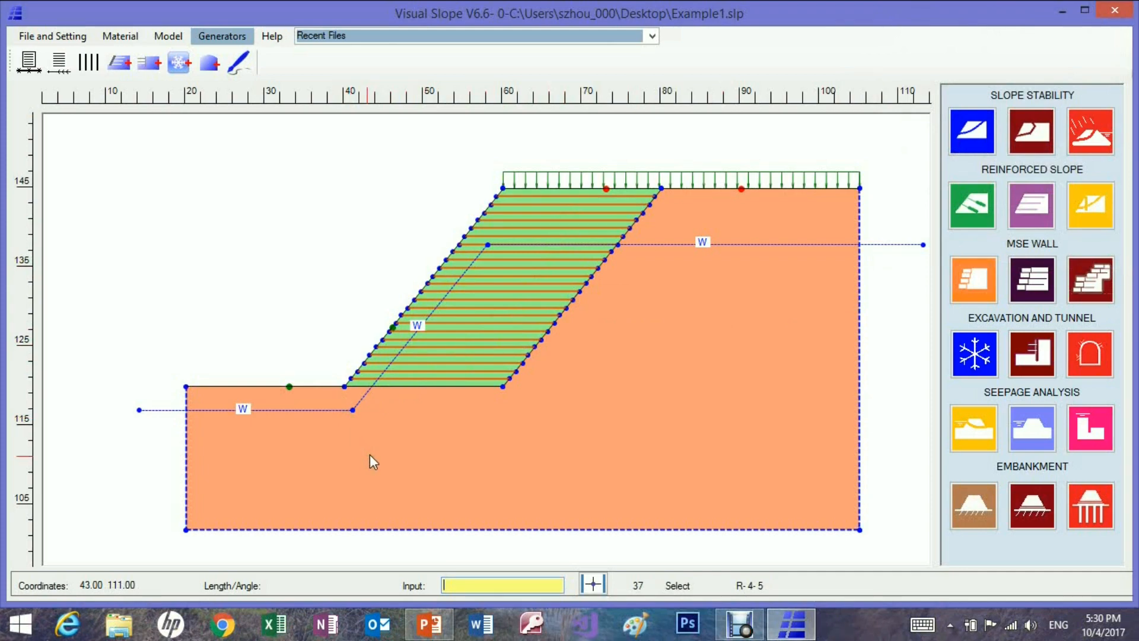
Run the circular stability analysis on the geogrid-reinforced slope and display the failure surface with the lowest safety factor.
left_click(972, 140)
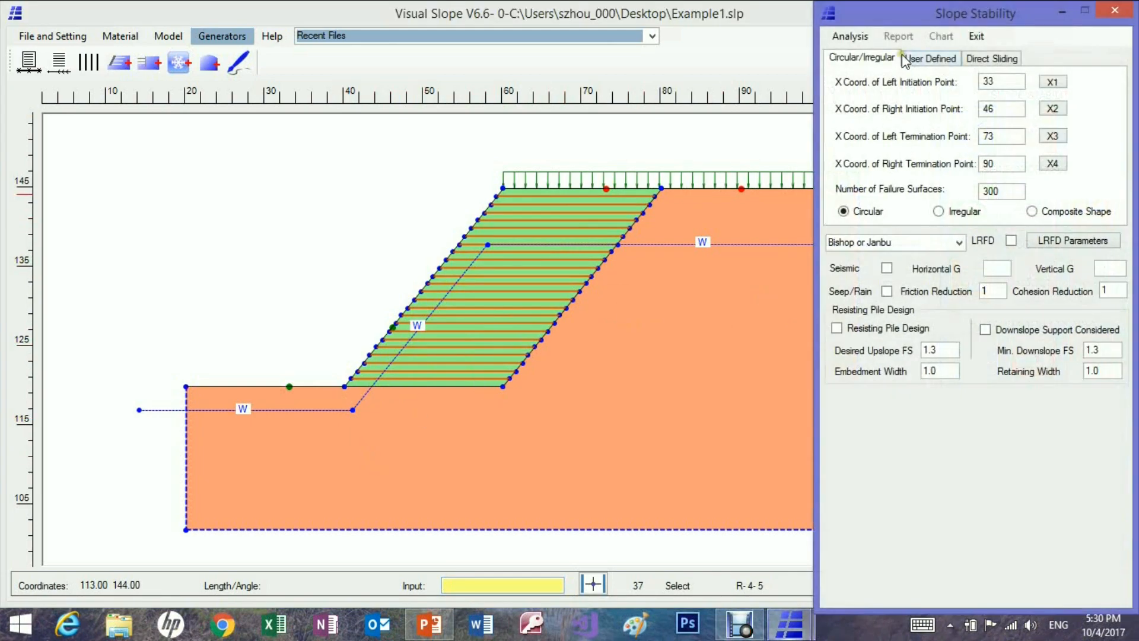
left_click(862, 39)
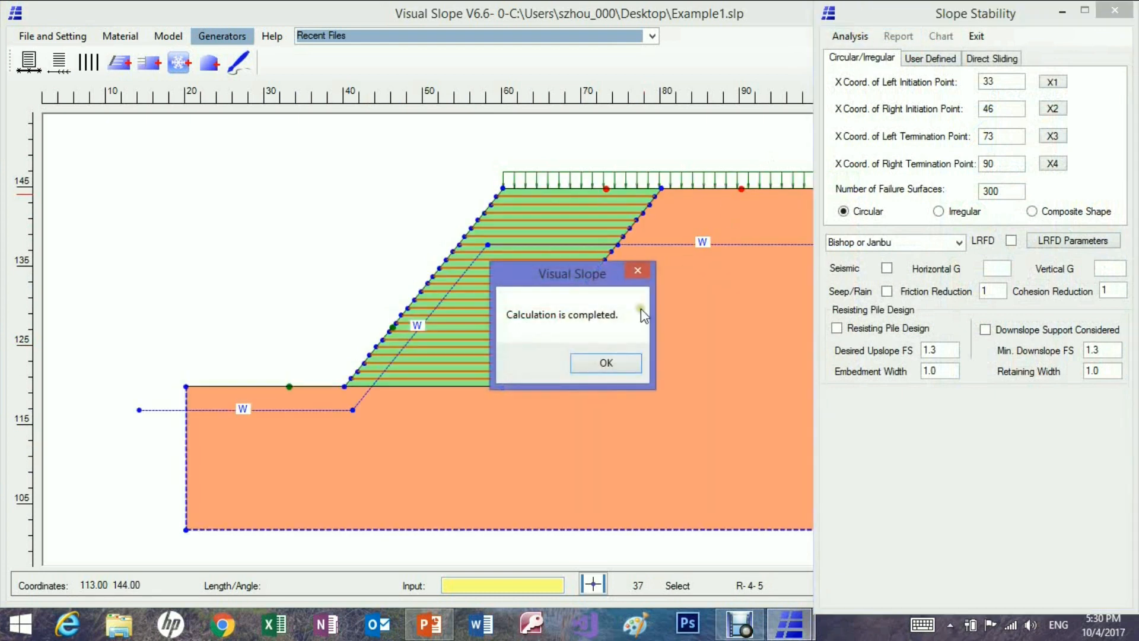
left_click(598, 364)
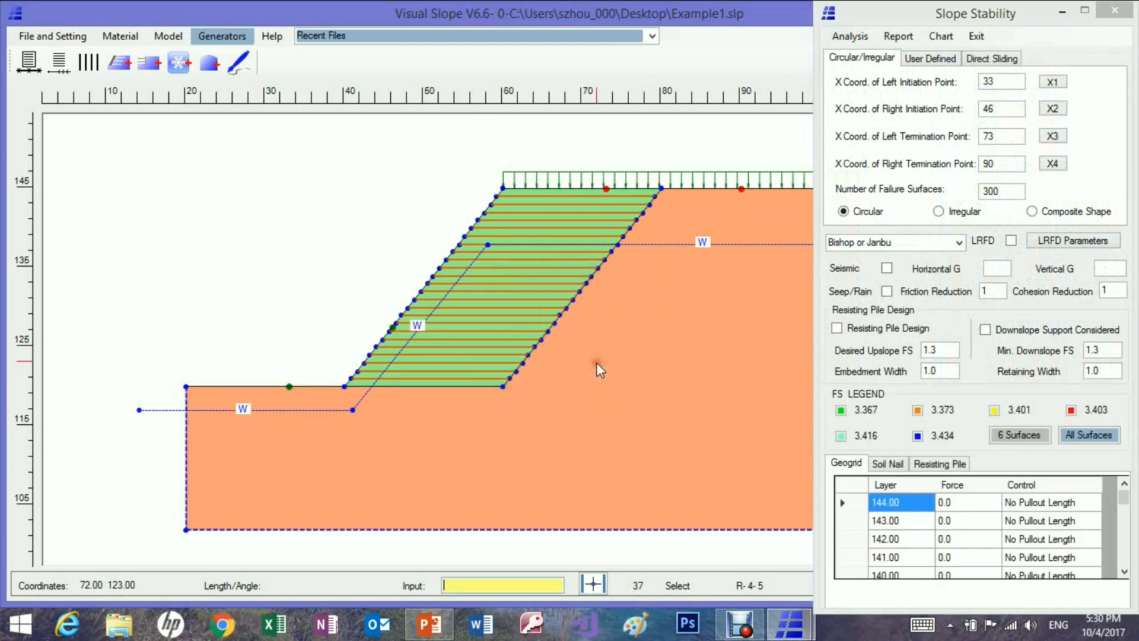
left_click(841, 411)
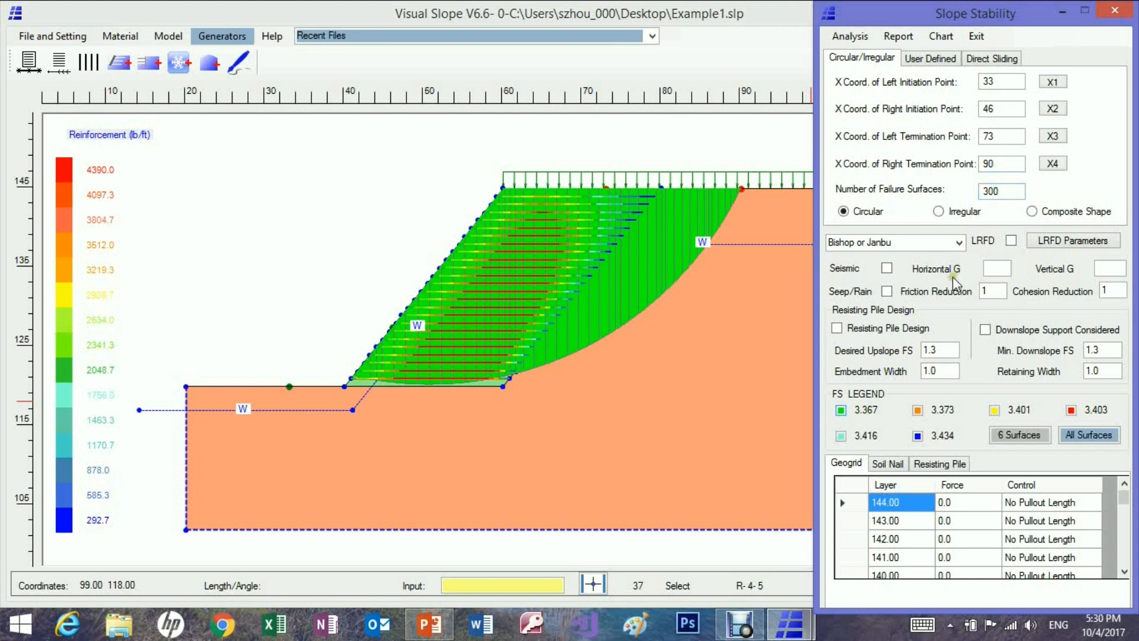
Run a direct sliding analysis of the geogrid-reinforced slope and display the sliding surface with the lowest safety factor.
left_click(985, 59)
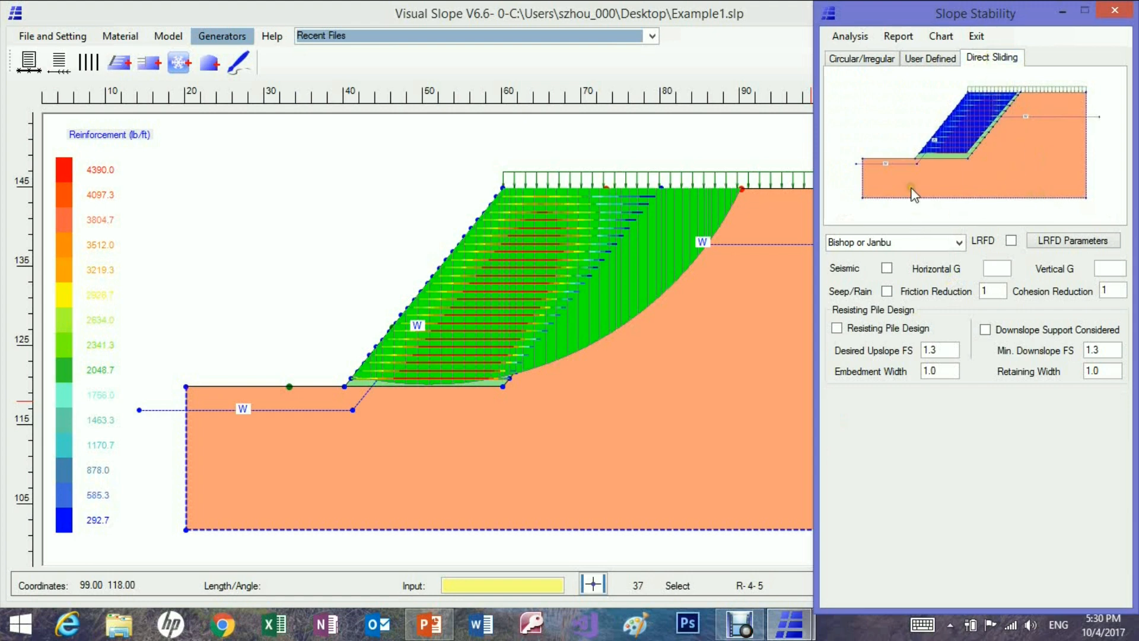
left_click(863, 39)
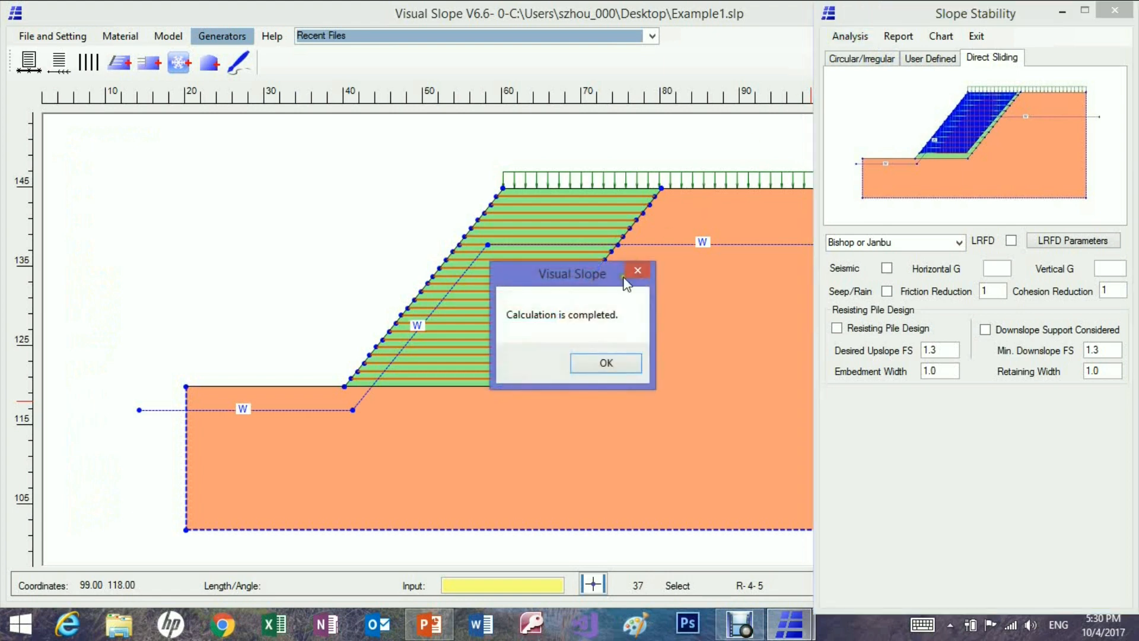
left_click(592, 366)
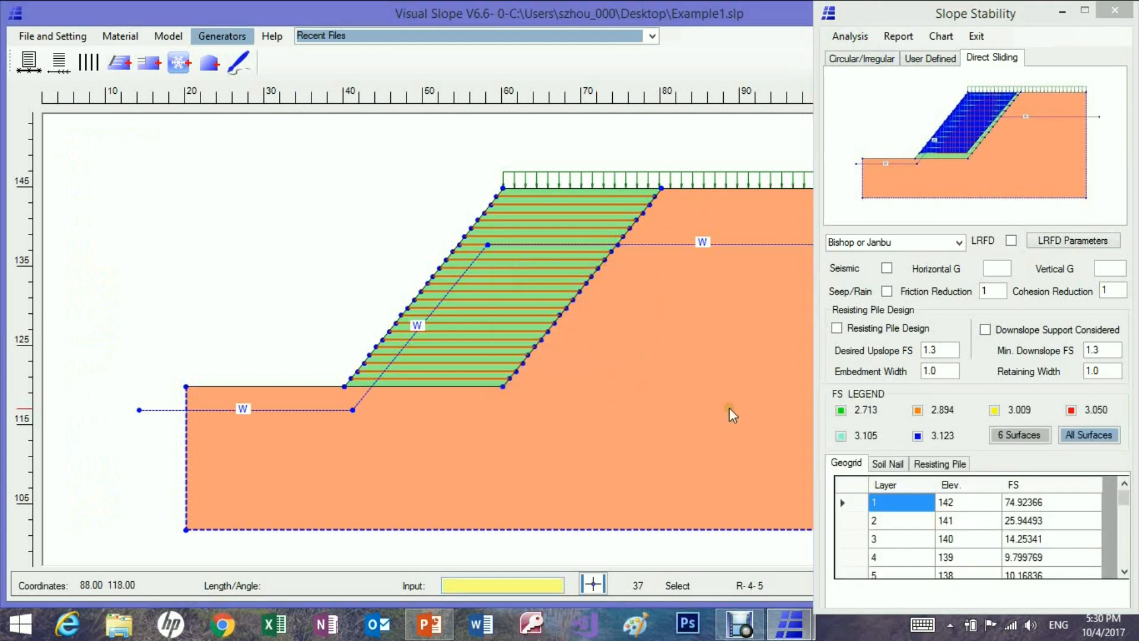
left_click(841, 410)
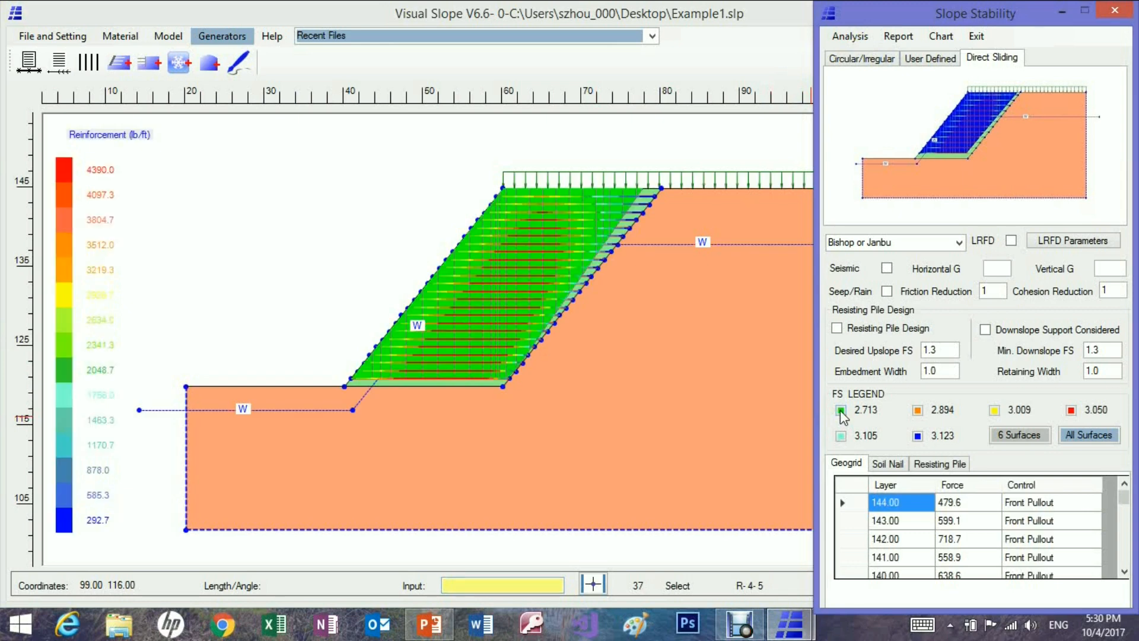
View the orange, yellow and red direct sliding surfaces one after another, and close the stability analysis.
left_click(918, 410)
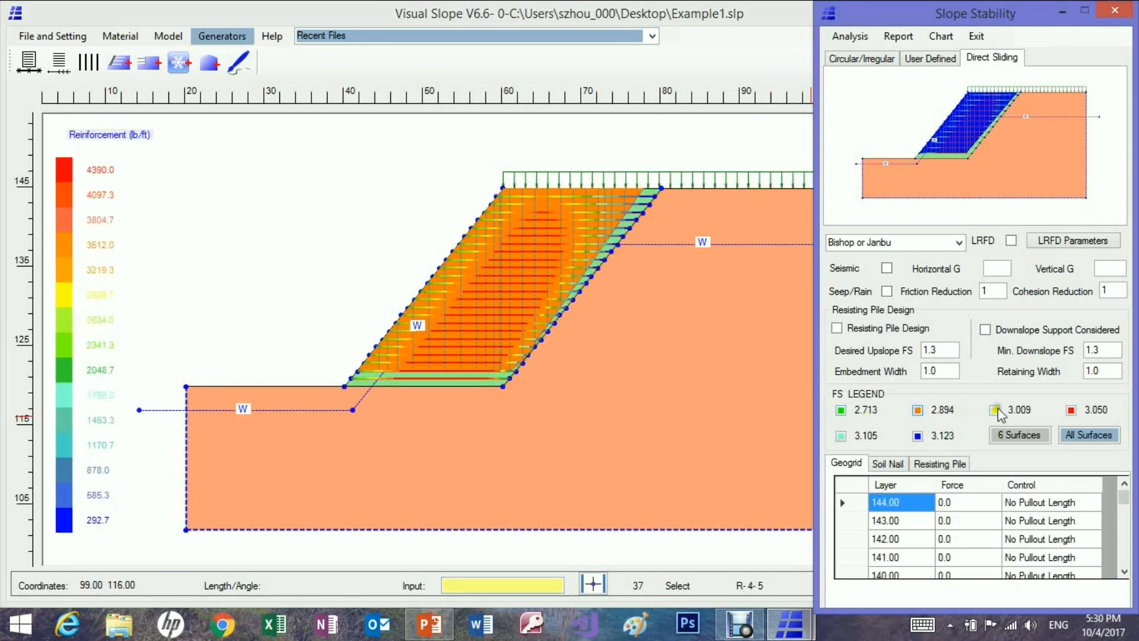
left_click(995, 410)
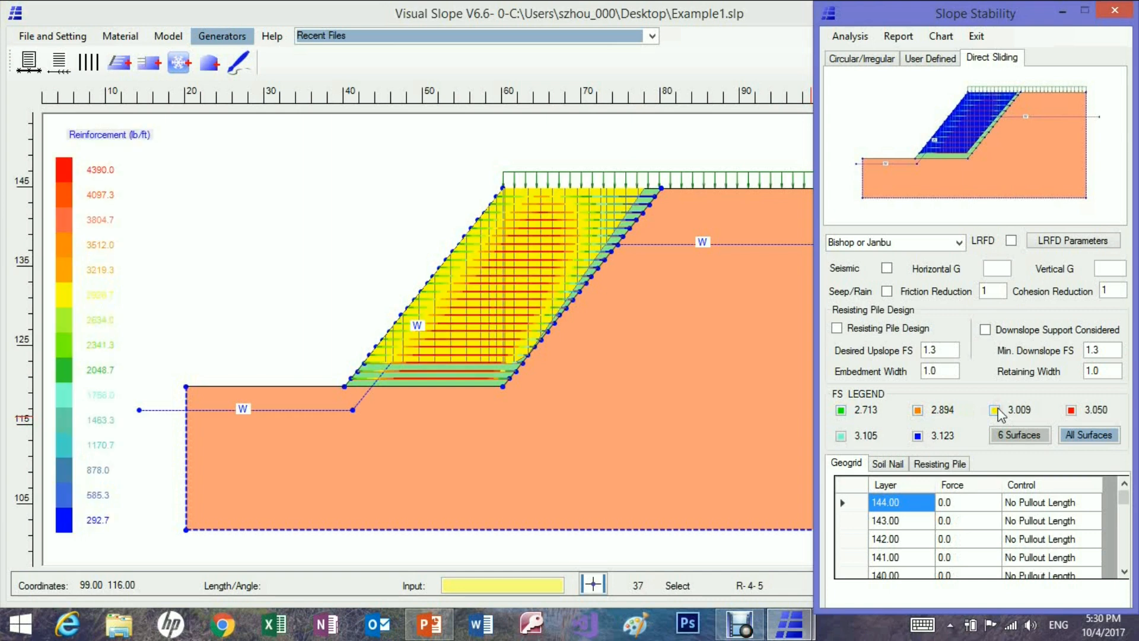
left_click(1074, 414)
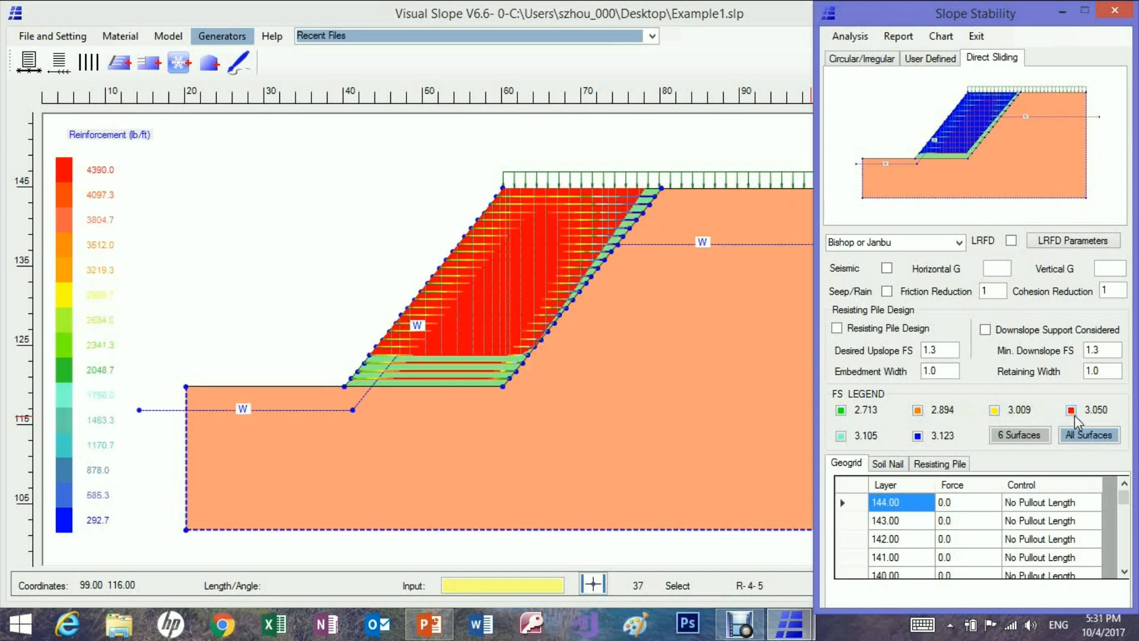
left_click(1115, 10)
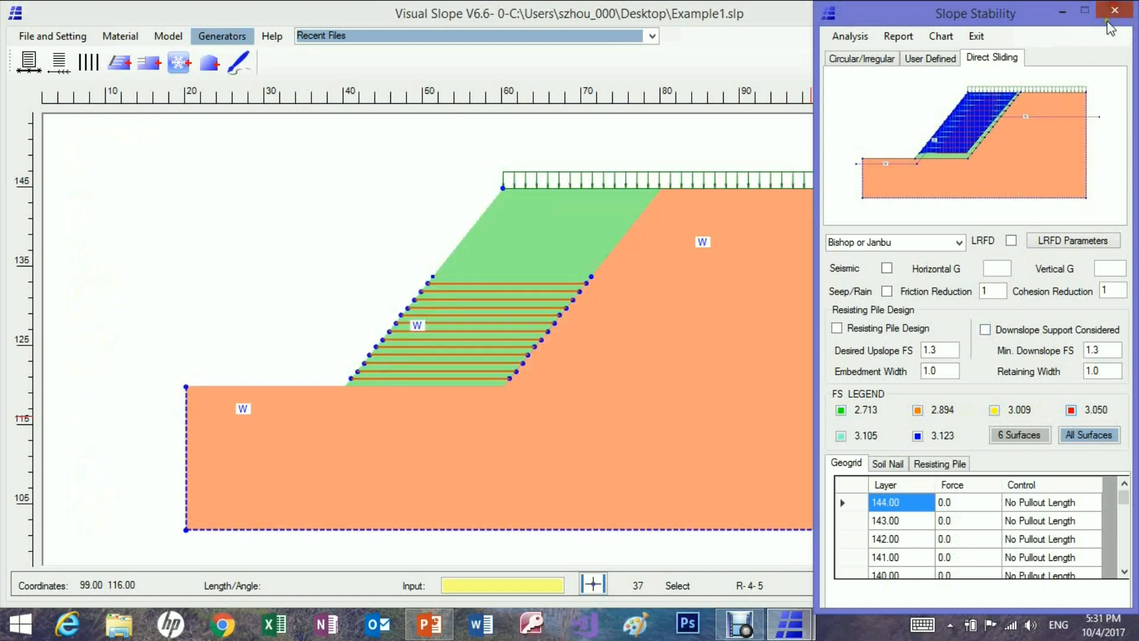